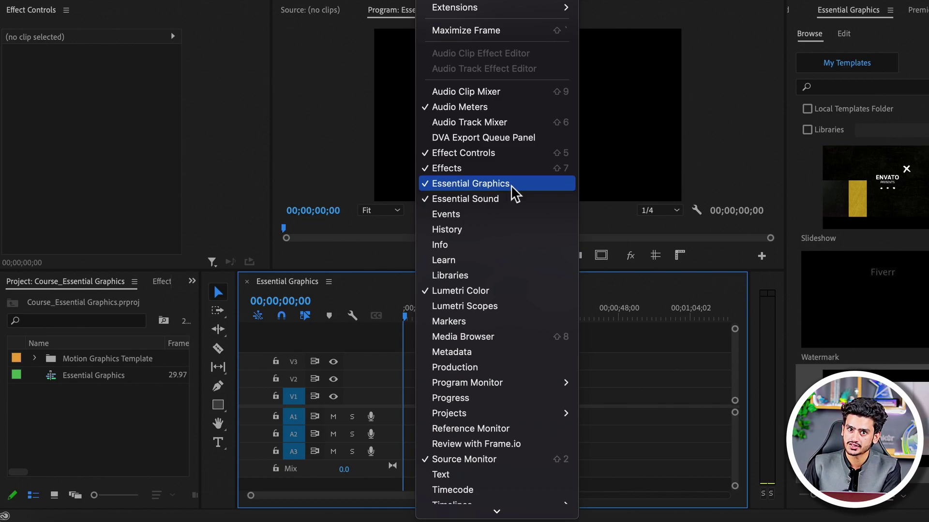
Bring the Essential Graphics panel forward and browse the My Templates list, including Creative Lower Thirds and Glass Corporate Slideshow
click(872, 12)
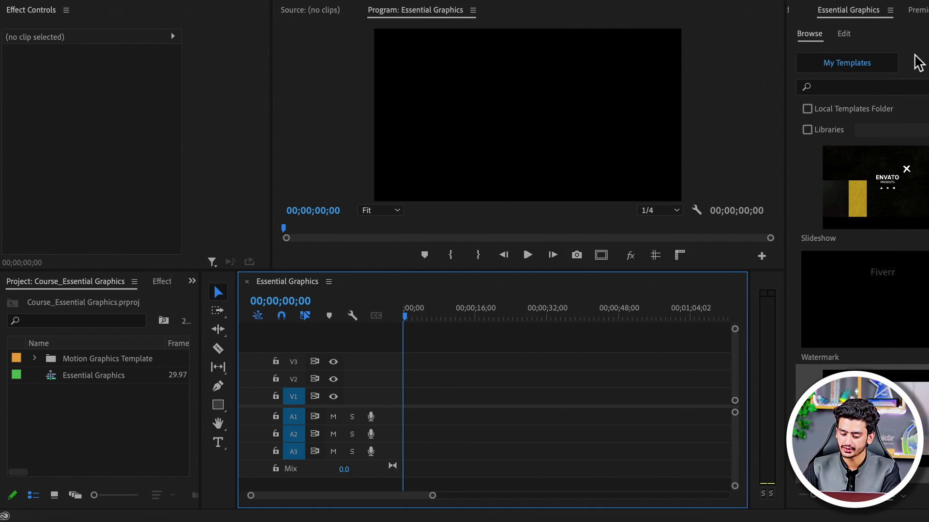
scroll(912, 216, down, 5)
scroll(912, 215, up, 2)
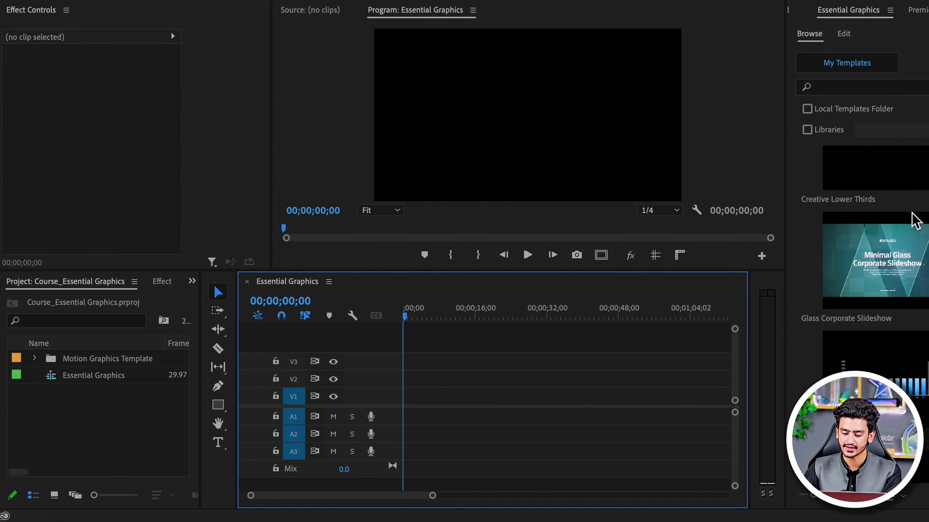
scroll(915, 221, up, 3)
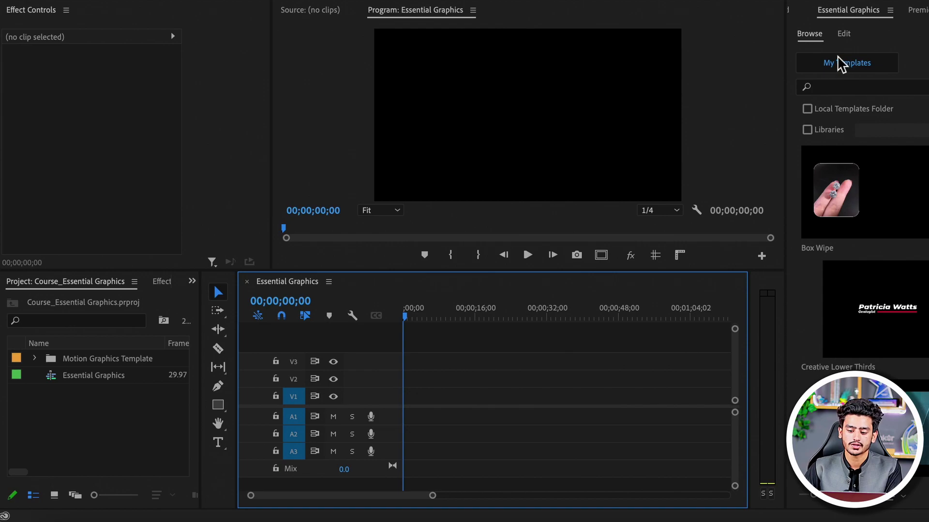
click(807, 37)
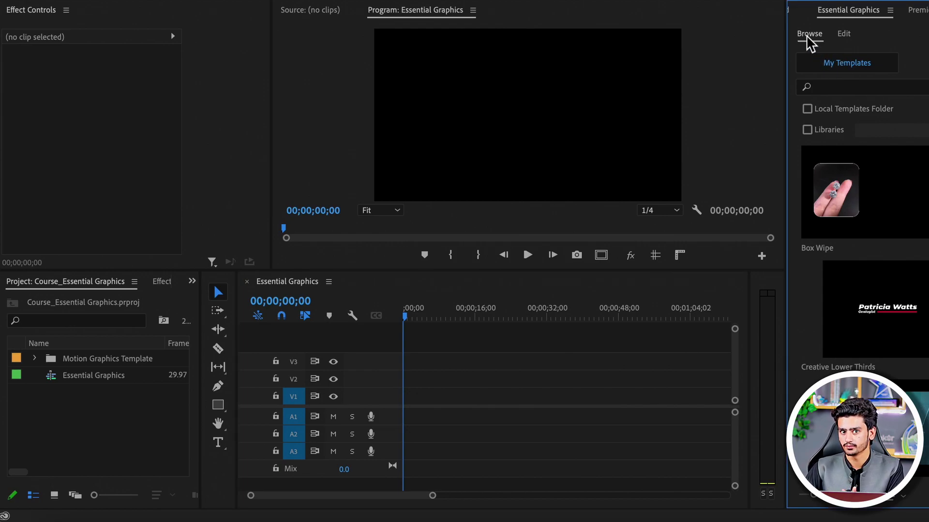
click(843, 33)
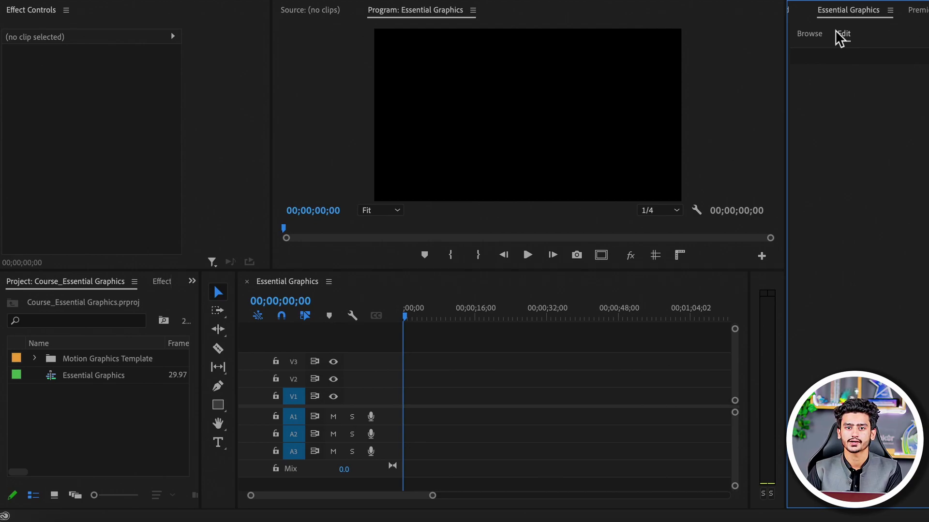
click(805, 38)
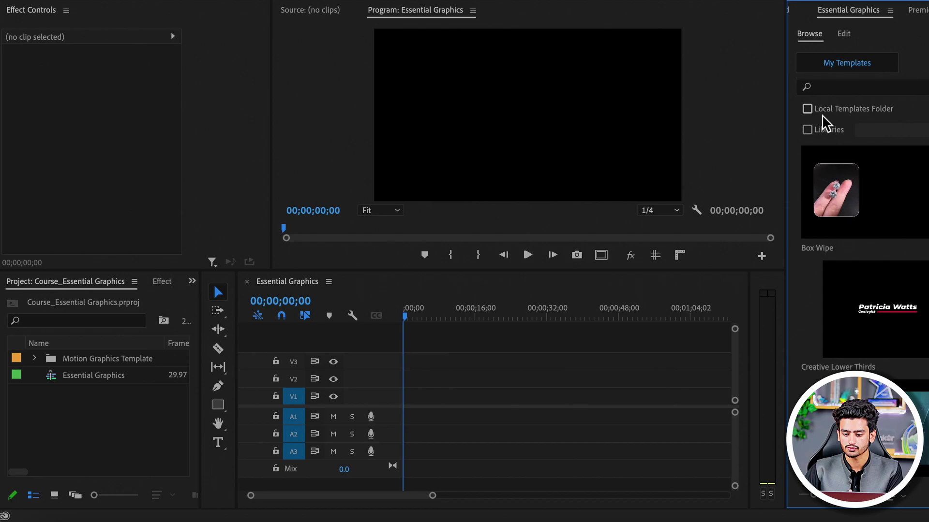
click(847, 88)
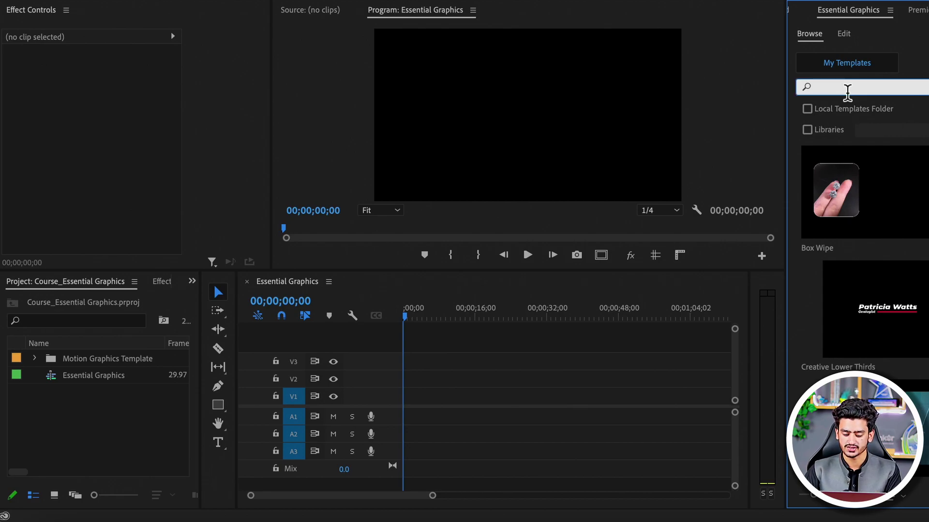
text(wa)
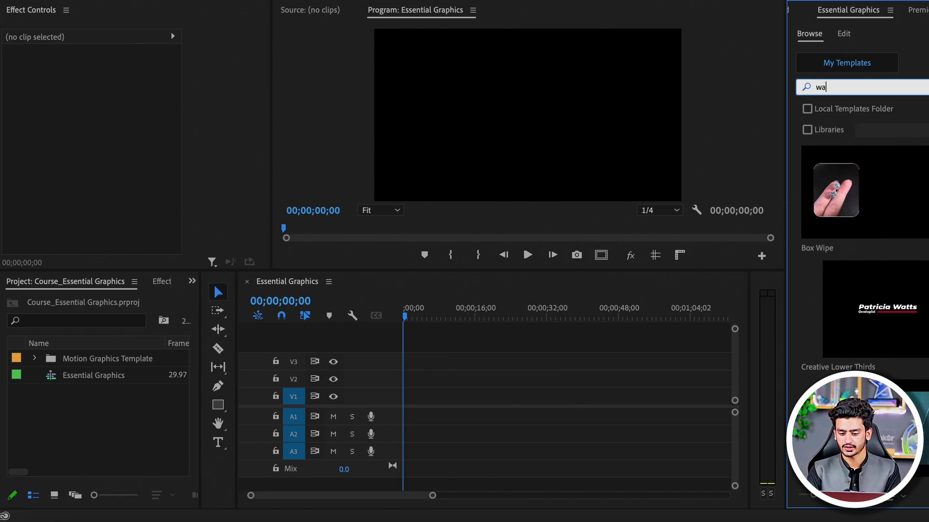
text(termark)
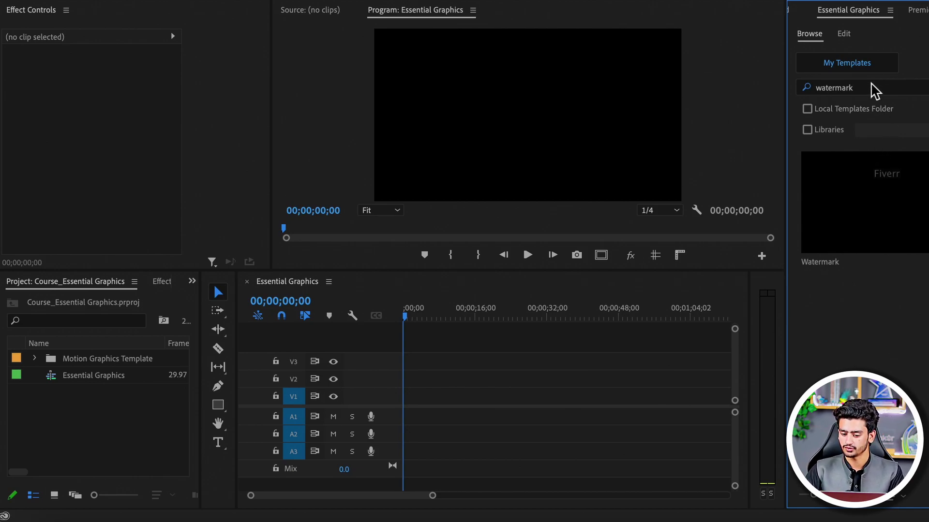
click(810, 94)
key(ctrl+a)
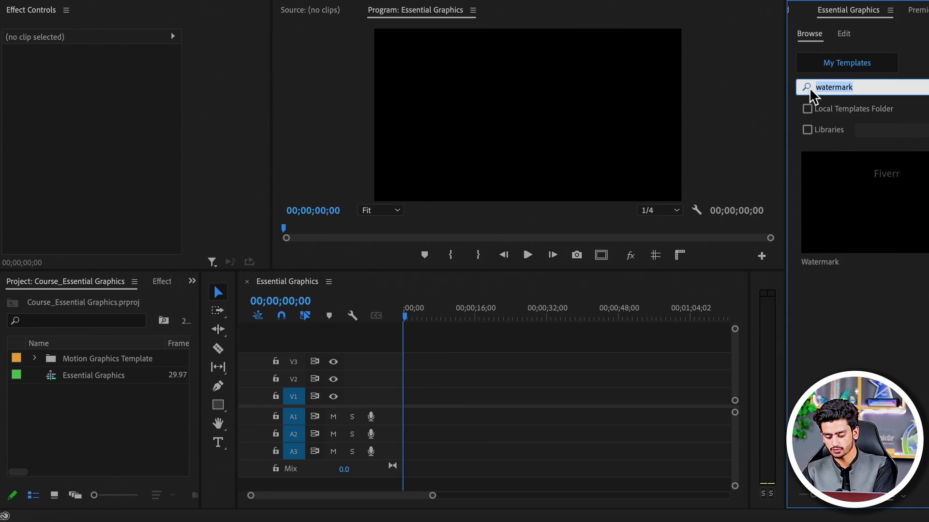
key(BackSpace)
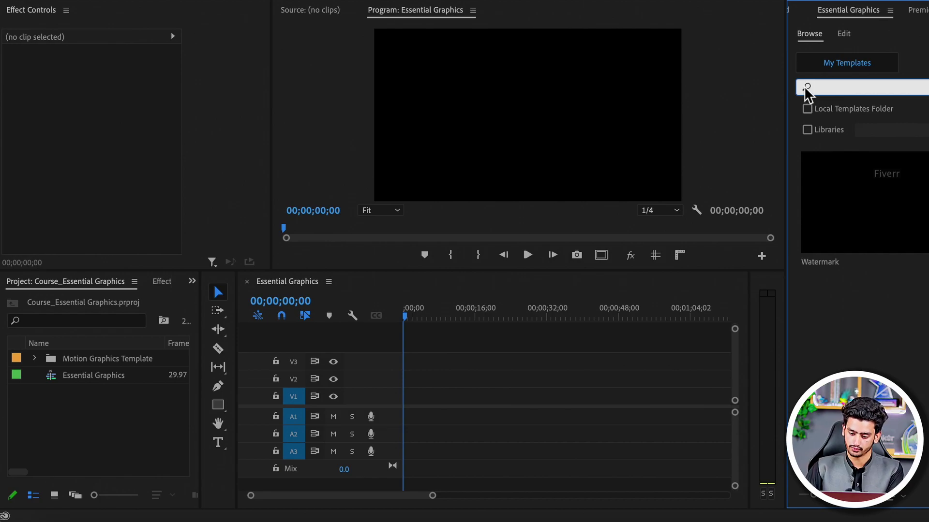
text(watermark)
click(880, 109)
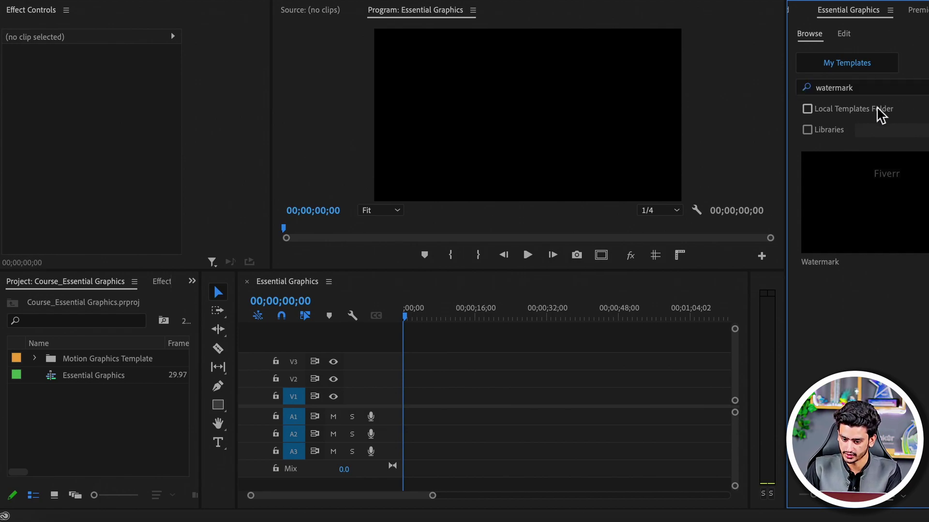
click(830, 130)
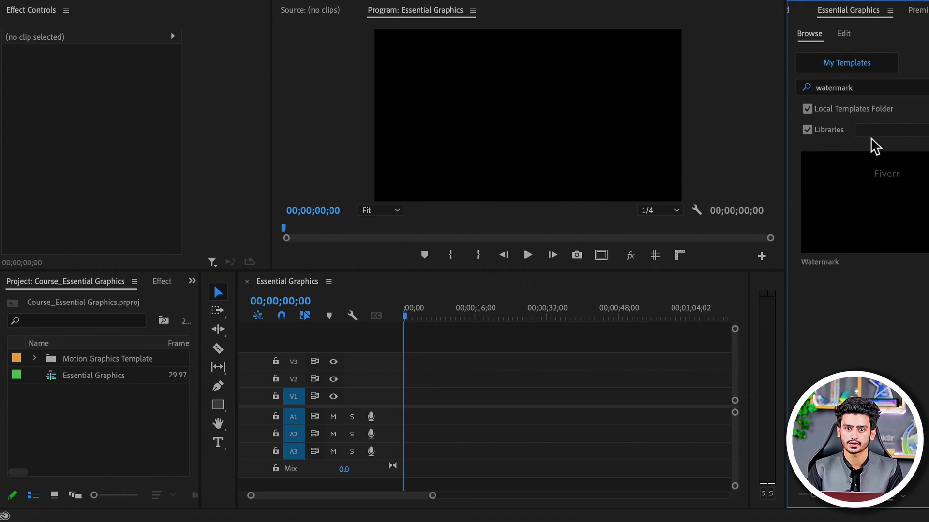
click(808, 130)
click(809, 111)
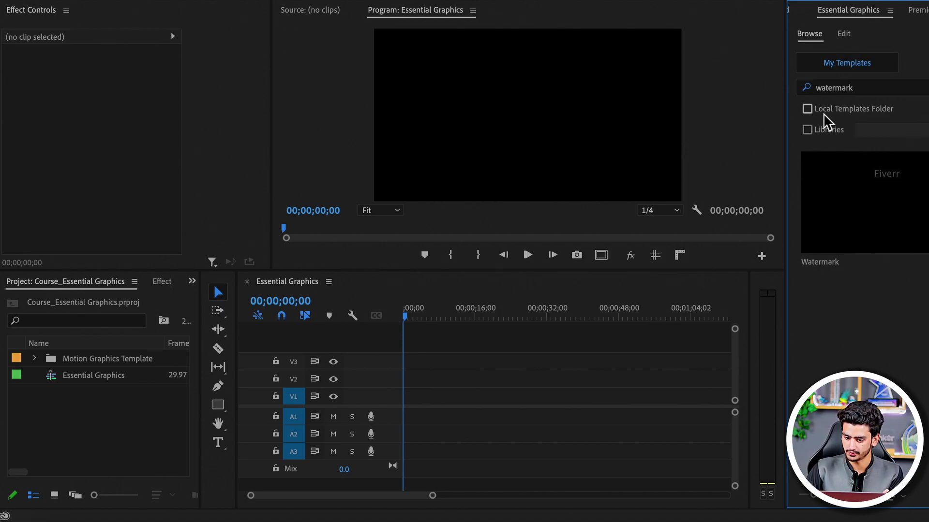
key(Escape)
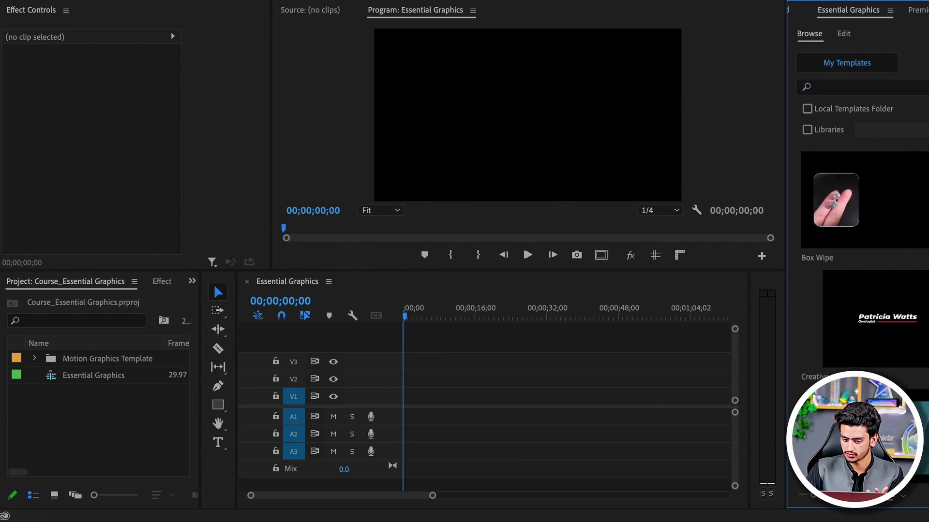
scroll(864, 290, down, 2)
scroll(863, 290, down, 2)
scroll(864, 290, down, 2)
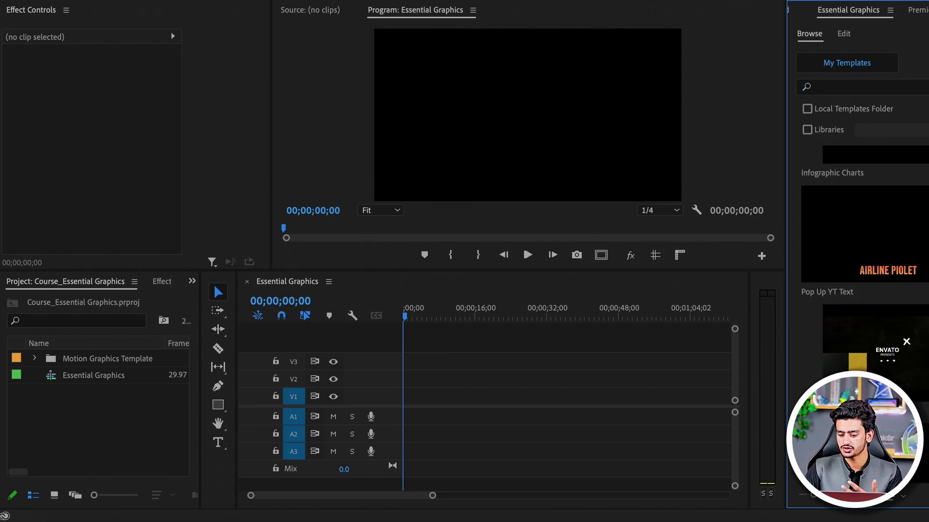
scroll(863, 291, down, 2)
scroll(871, 223, up, 5)
mouse_move(890, 221)
mouse_down()
mouse_move(898, 225)
mouse_move(847, 270)
mouse_up()
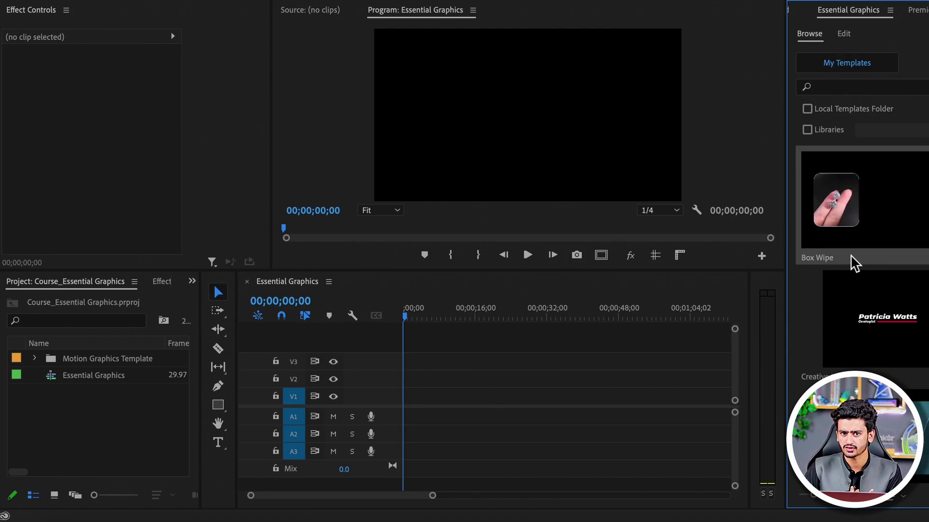
drag(853, 264, 407, 411)
drag(433, 496, 369, 496)
key(space)
click(576, 403)
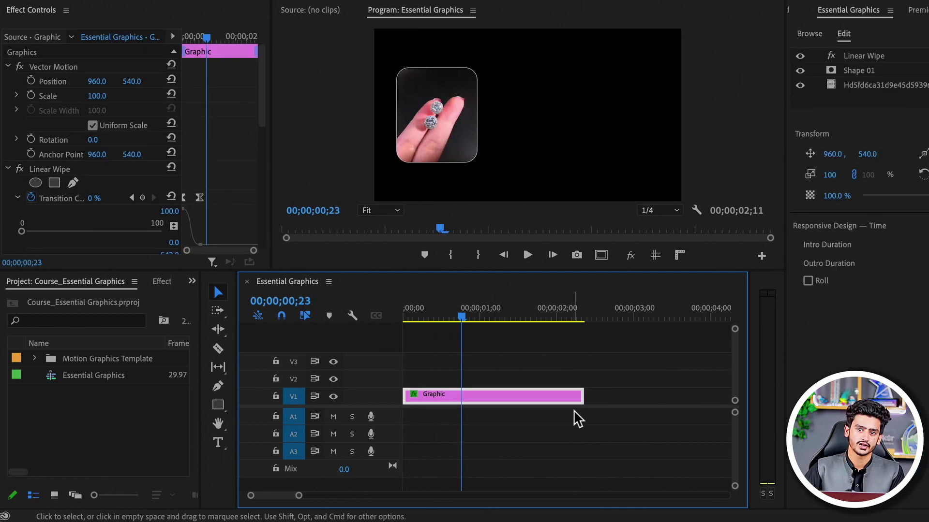
scroll(68, 183, down, 2)
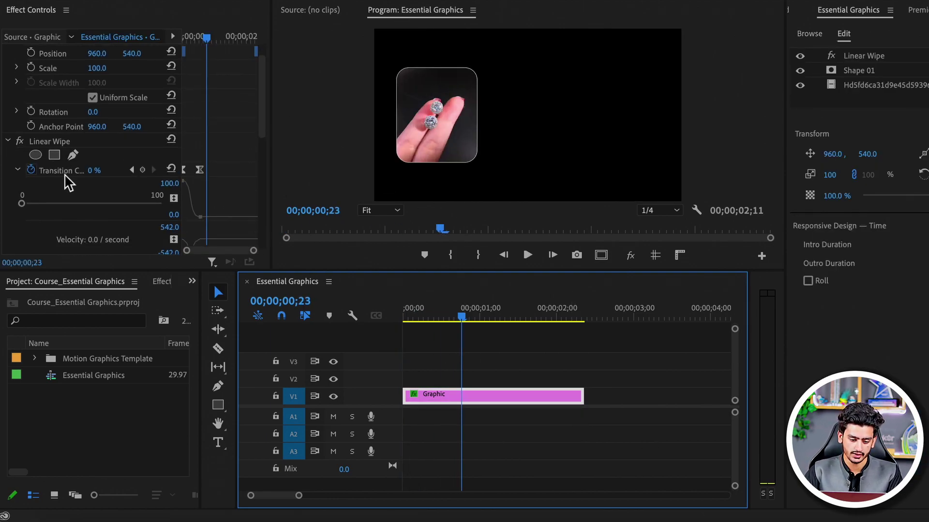
scroll(83, 193, down, 5)
scroll(121, 174, down, 8)
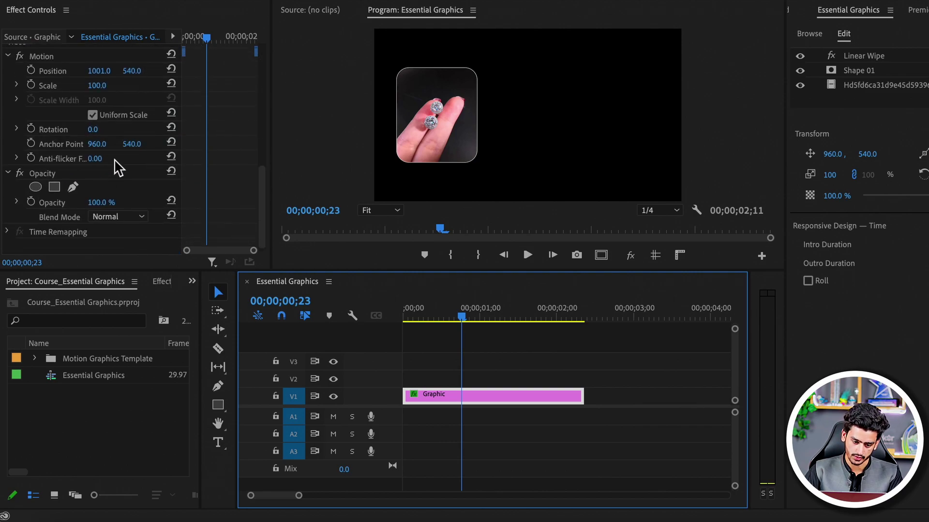
scroll(133, 181, up, 10)
mouse_move(460, 309)
mouse_down()
mouse_move(425, 319)
mouse_move(454, 319)
mouse_up()
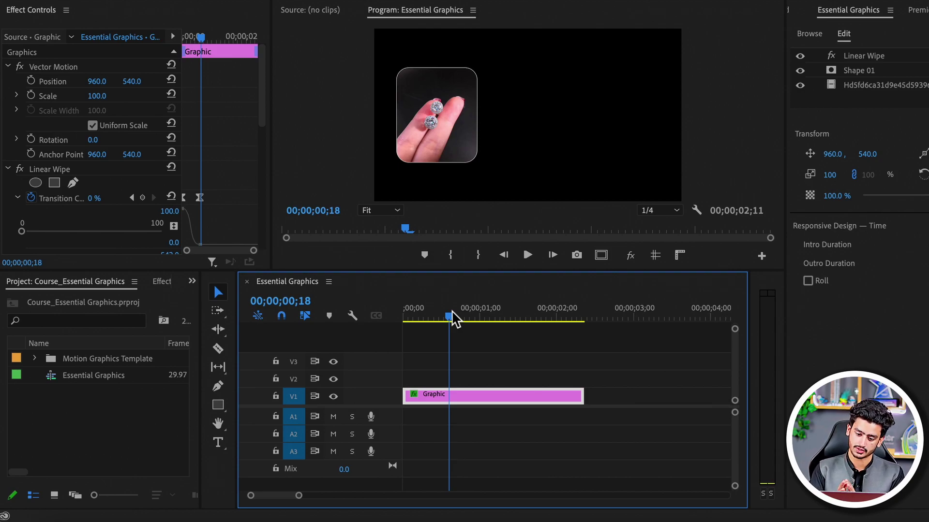
click(431, 386)
click(456, 400)
key(Delete)
click(809, 33)
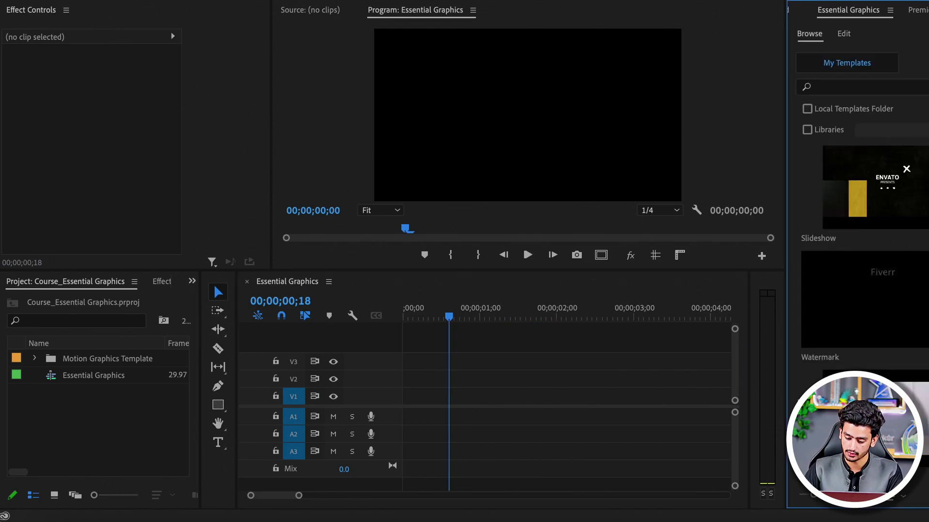
Drop the Web Promo Laptop Mock Up template on V1, keep existing sequence settings, and scrub through it
mouse_move(832, 414)
mouse_down()
mouse_move(444, 420)
mouse_move(455, 422)
mouse_up()
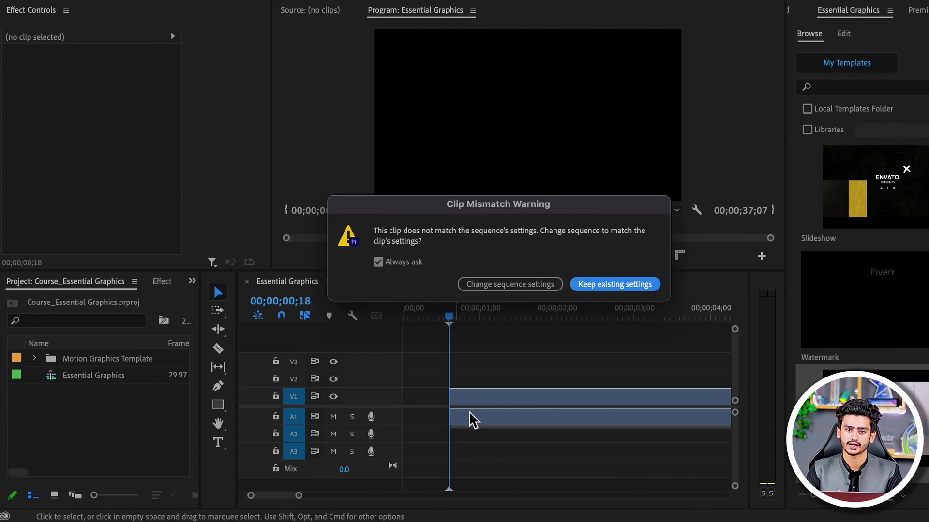
click(597, 285)
drag(465, 315, 595, 317)
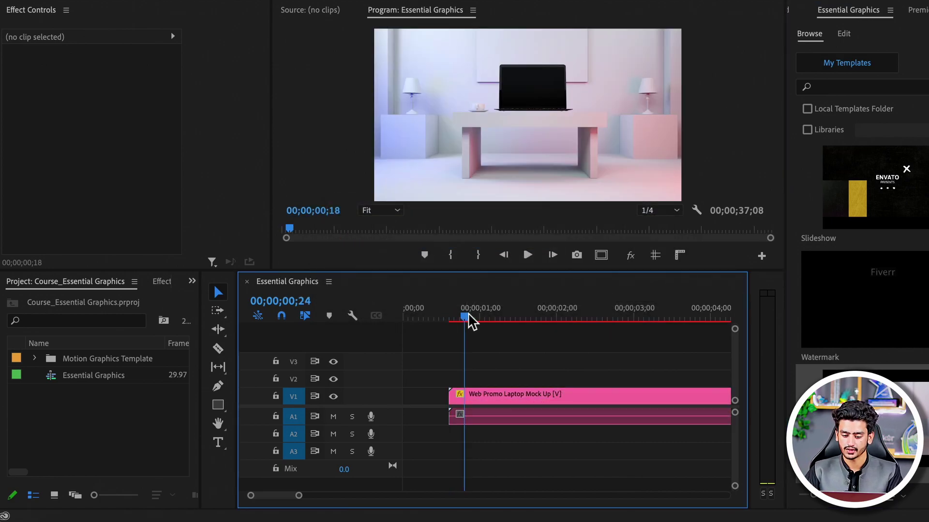
scroll(563, 383, down, 3)
scroll(539, 382, down, 3)
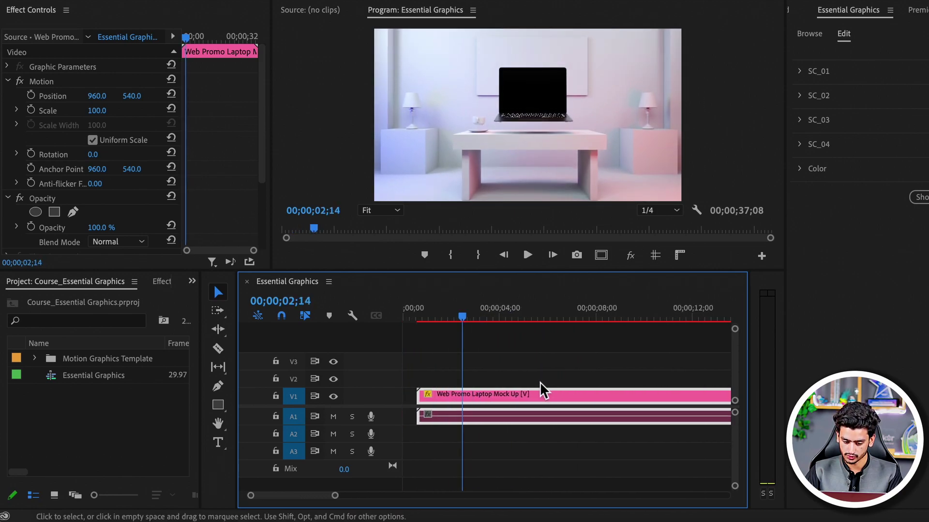
drag(442, 318, 667, 315)
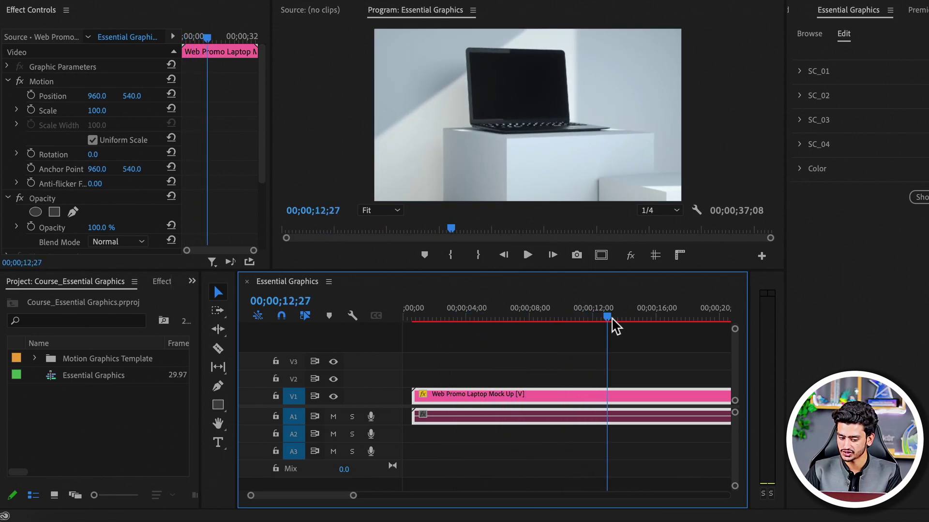
mouse_move(667, 315)
mouse_down()
mouse_move(432, 329)
mouse_move(451, 326)
mouse_up()
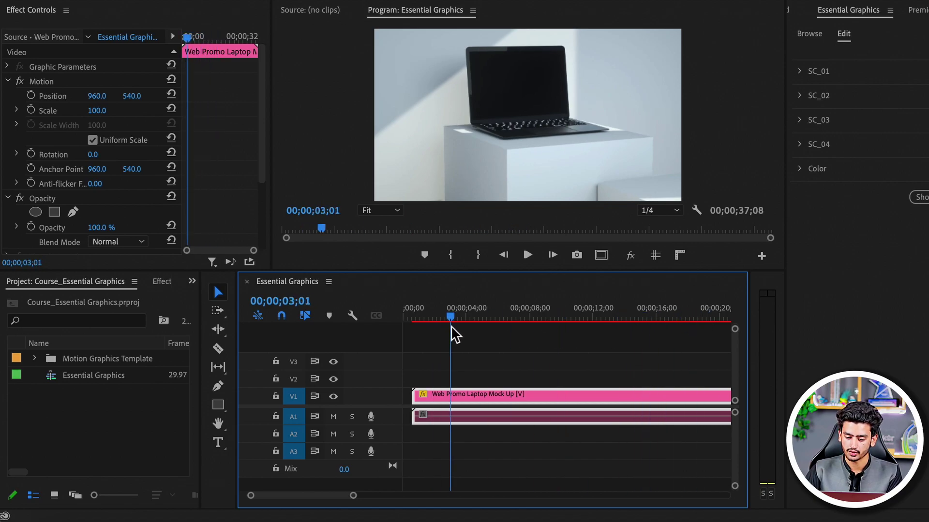
click(490, 399)
Inspect the template's SC_01, Media 01 and Color controls in the Edit tab
click(806, 71)
click(799, 71)
click(818, 103)
click(817, 103)
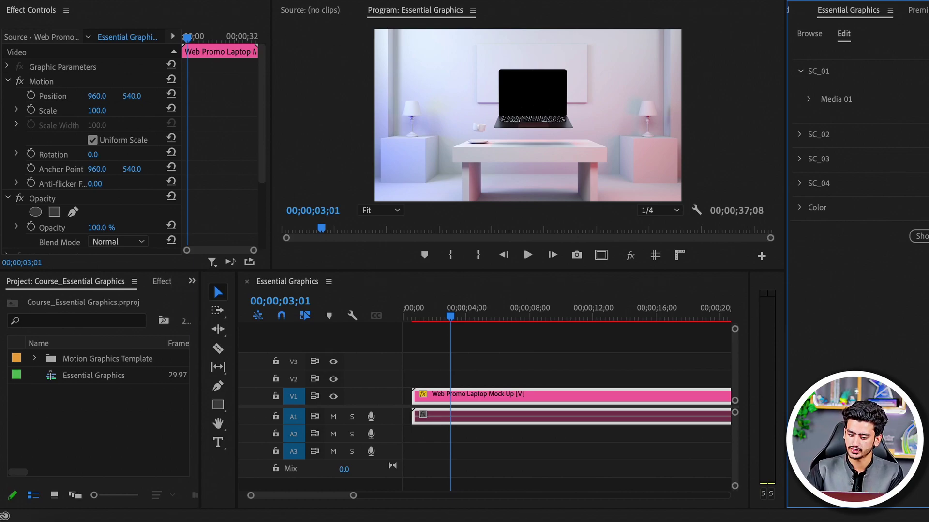
click(802, 208)
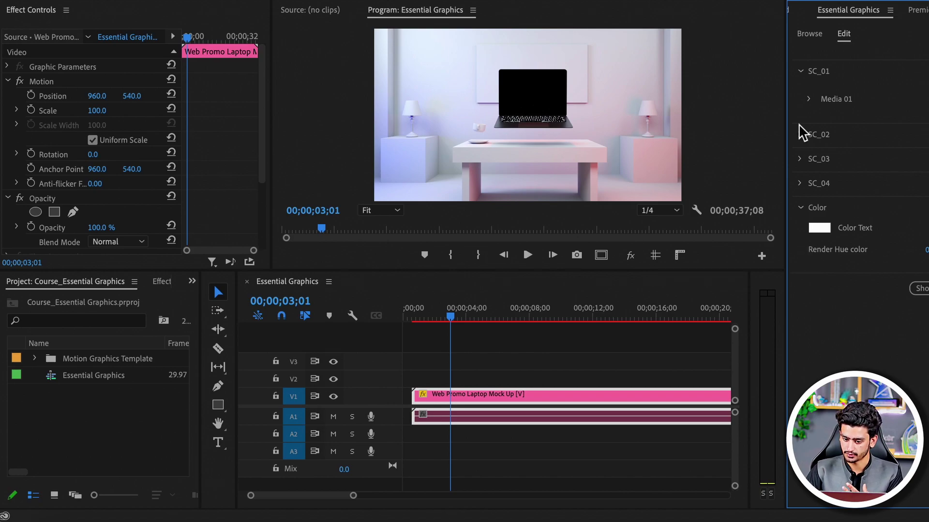
click(806, 33)
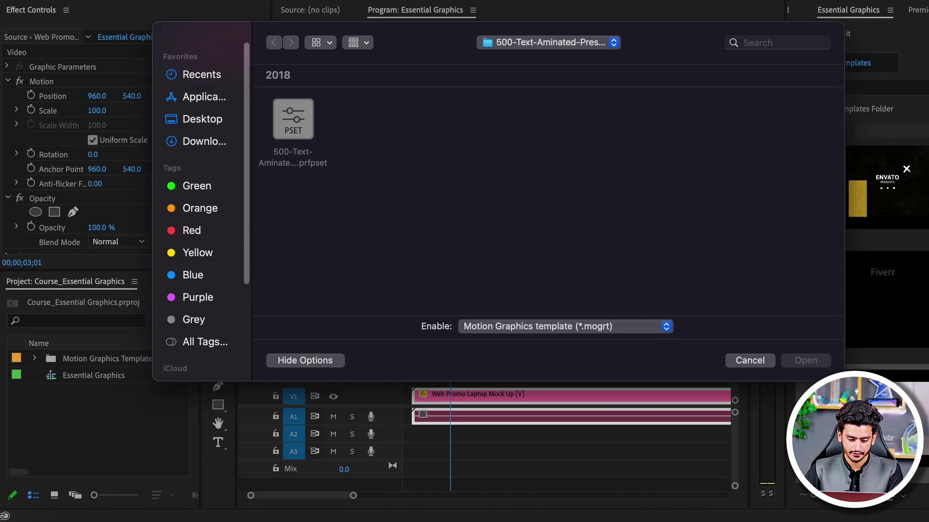
Install 01.mogrt from Work > Premiere Pro Assets > Cartoon Shapes+Titles
scroll(165, 238, down, 5)
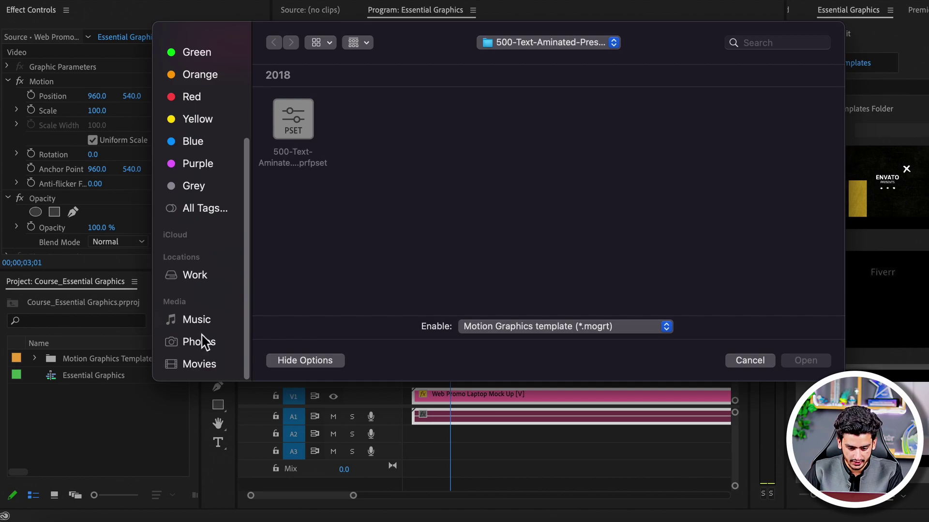
click(196, 275)
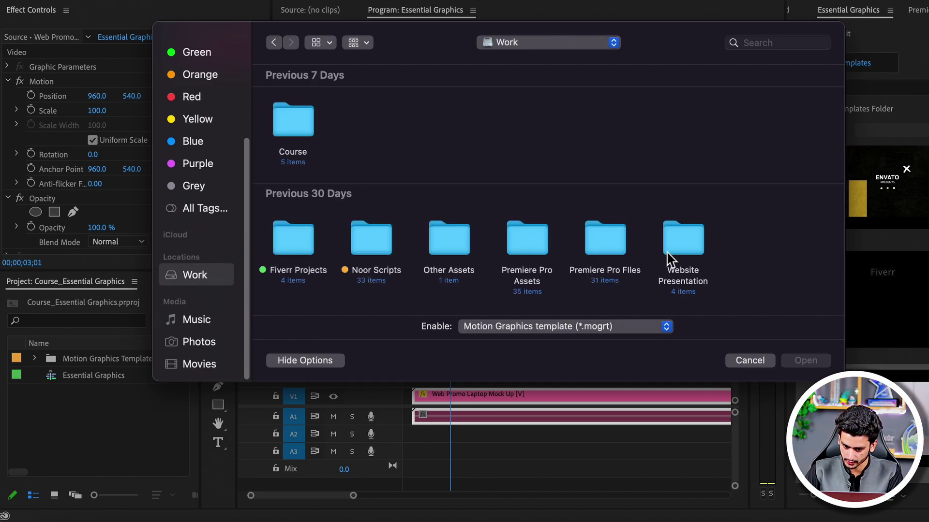
double_click(527, 239)
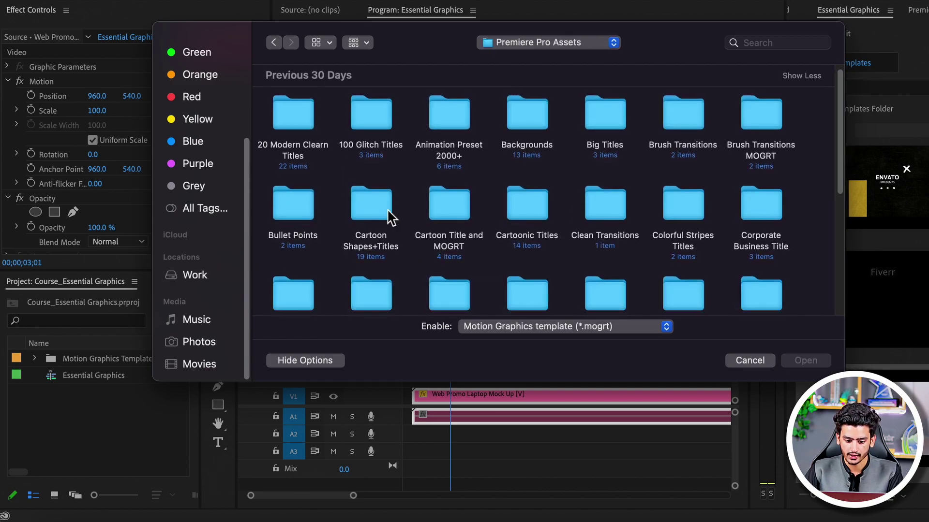
double_click(371, 206)
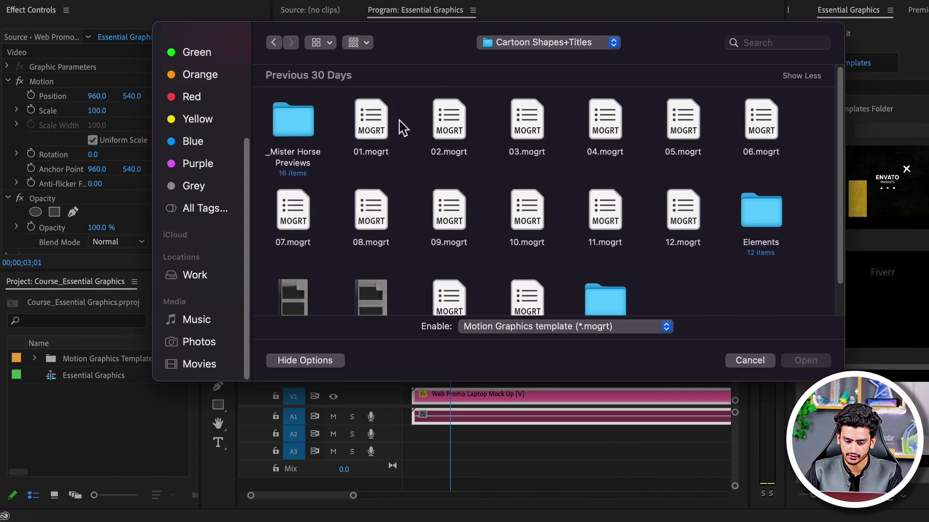
click(374, 125)
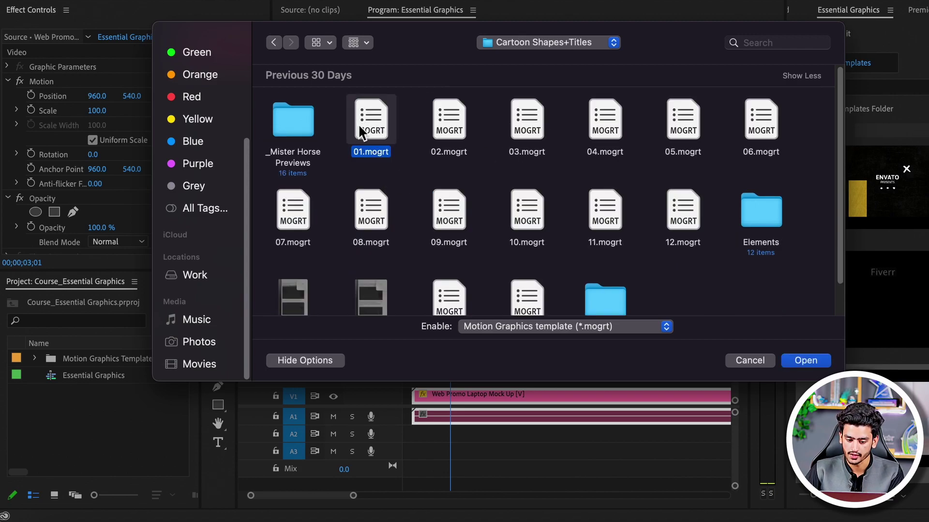
click(814, 364)
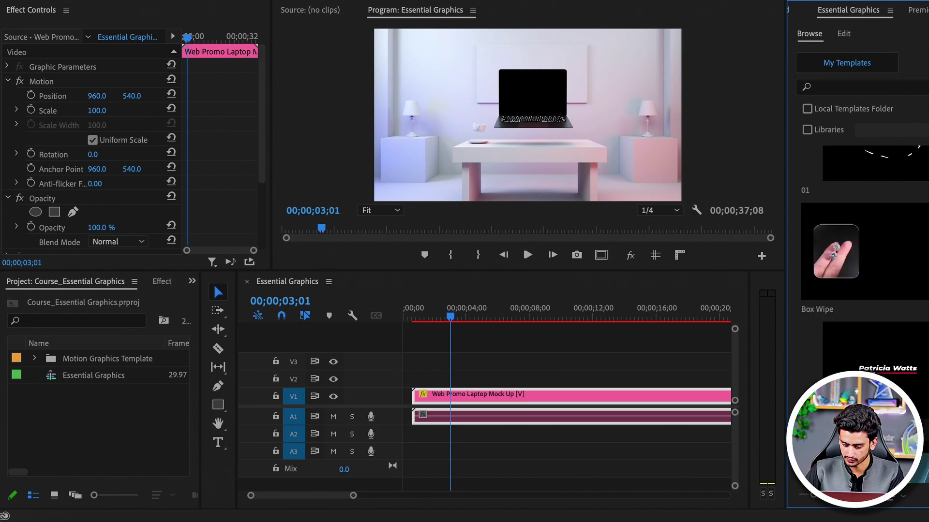
Place template 01 on V2, delete the laptop mockup clip, and preview the 01 graphic
drag(870, 200, 455, 380)
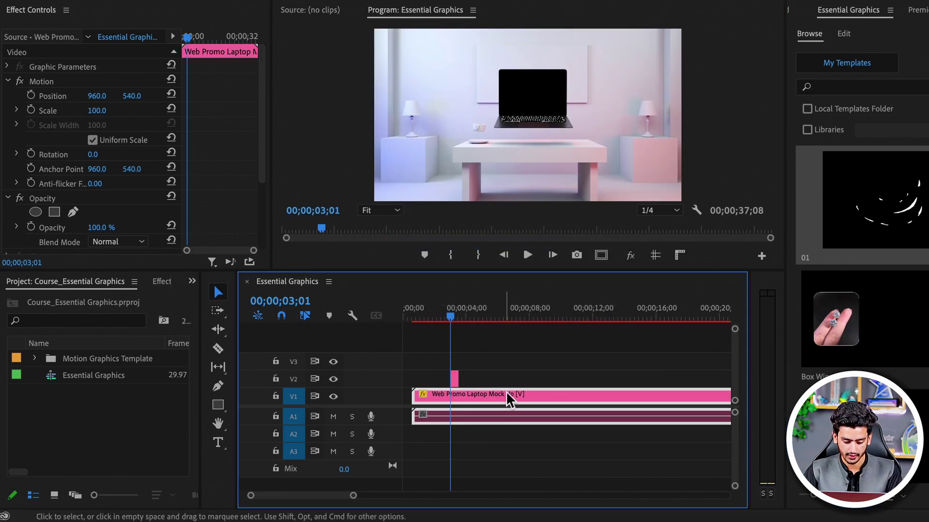
key(Delete)
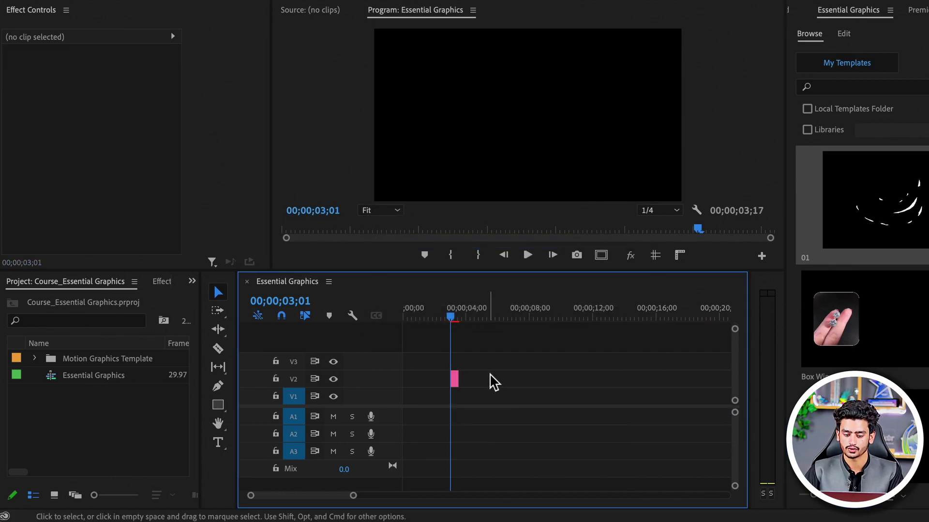
key(=)
key(=)
key(=)
key(space)
key(space)
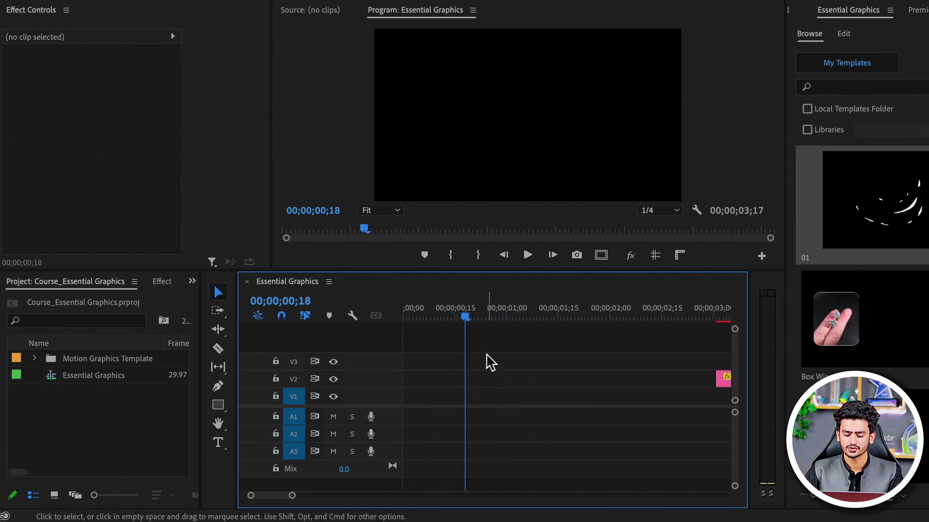
click(411, 313)
key(Home)
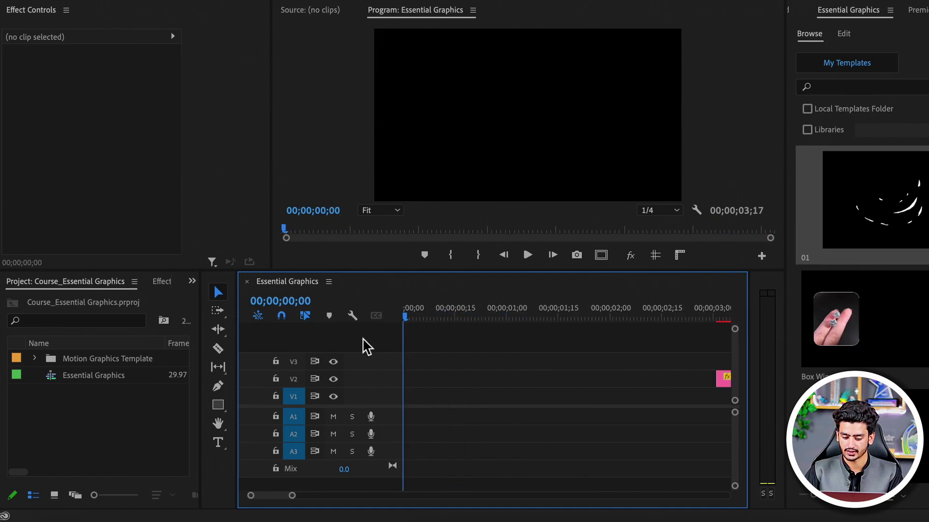
key(minus)
key(minus)
key(minus)
key(minus)
drag(466, 315, 490, 320)
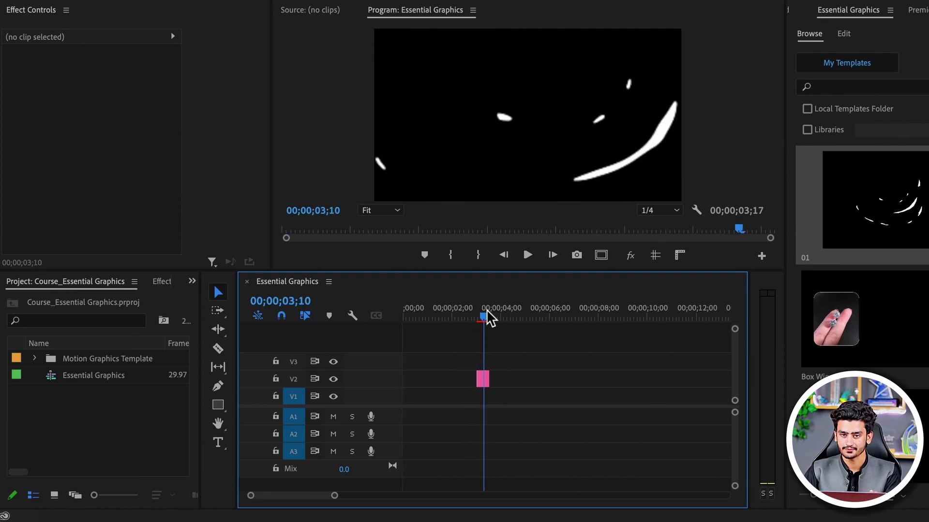
drag(490, 319, 492, 317)
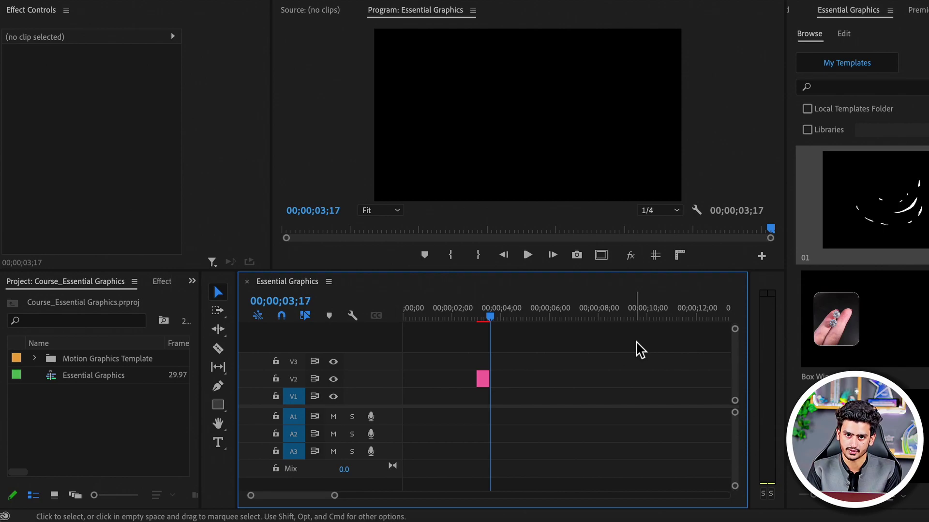
Show the 01 clip's editable Color and Glow settings in the Edit tab
scroll(866, 242, down, 5)
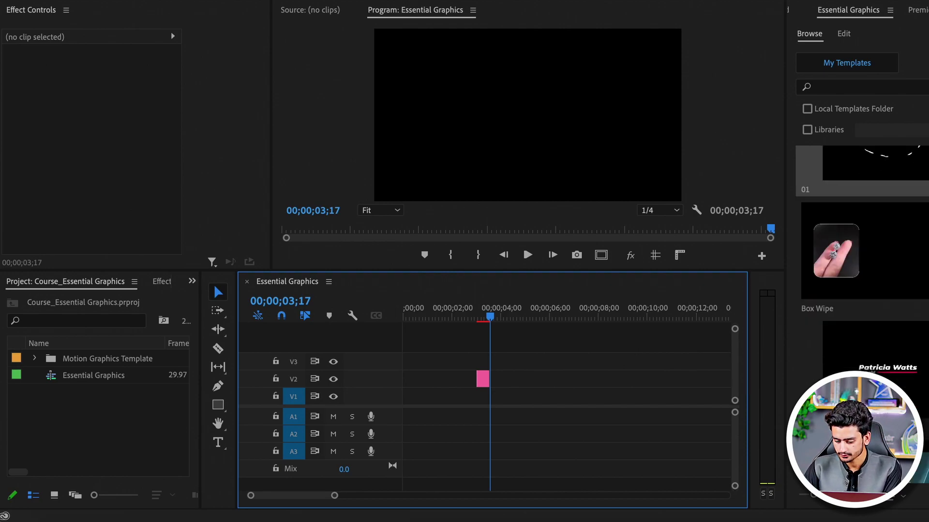
scroll(850, 141, down, 3)
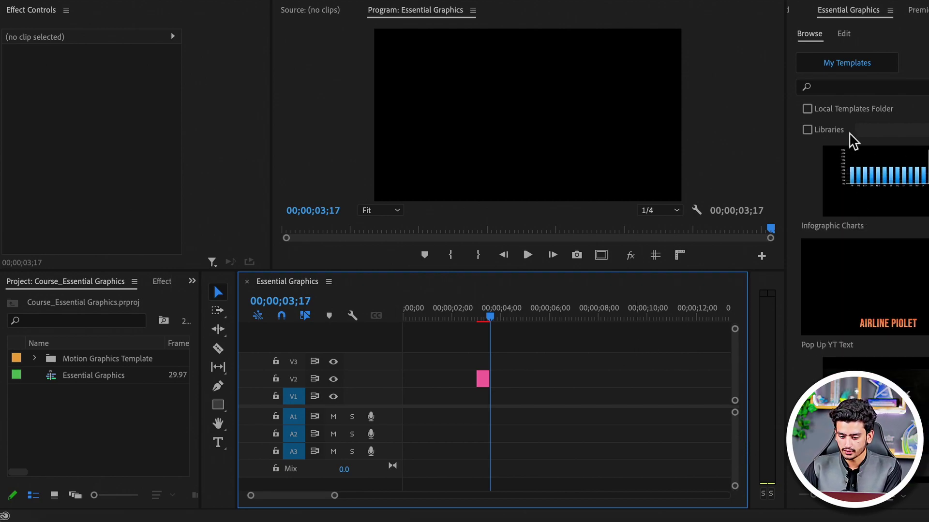
click(844, 34)
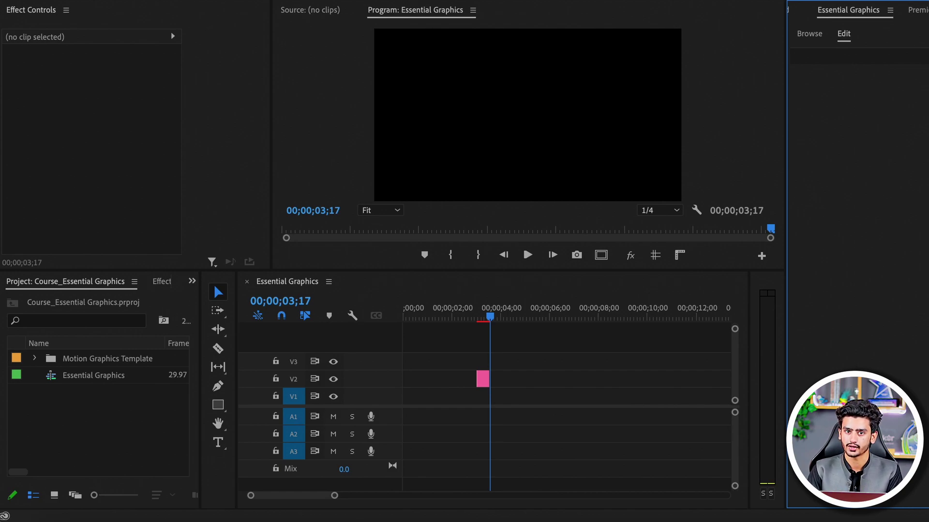
click(483, 382)
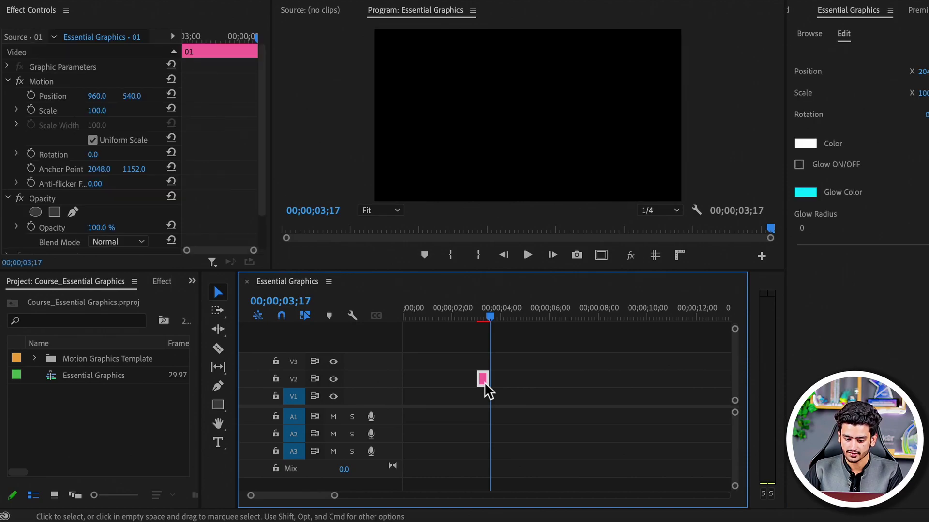
Move the 01 graphic left, scale it up to about 132, and rotate it
click(479, 319)
drag(483, 318, 486, 315)
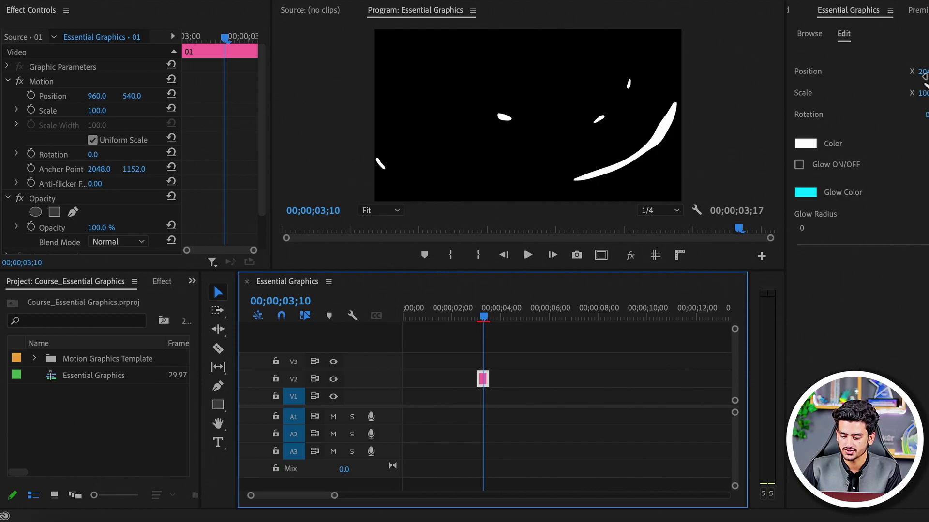
drag(923, 73, 904, 72)
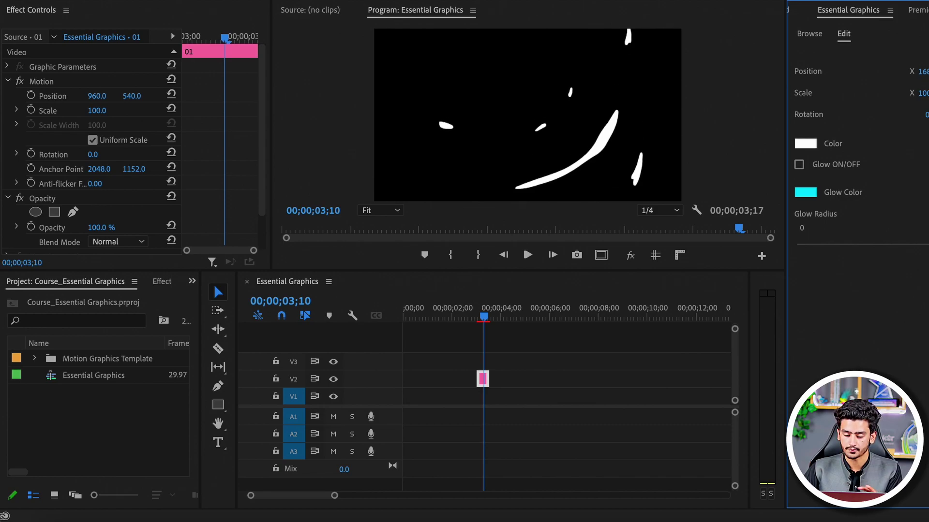
mouse_move(922, 93)
mouse_down()
mouse_move(910, 93)
mouse_move(928, 93)
mouse_up()
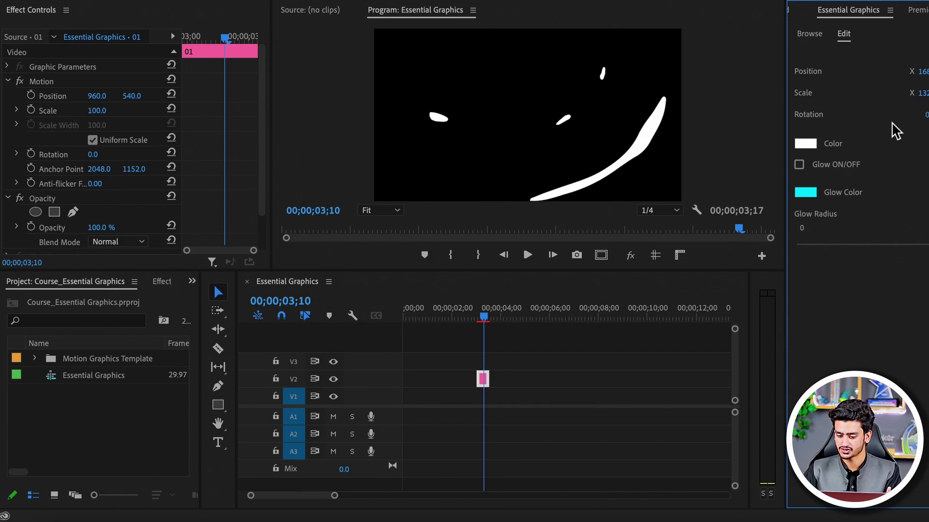
mouse_move(926, 115)
mouse_down()
mouse_move(909, 115)
mouse_move(927, 114)
mouse_up()
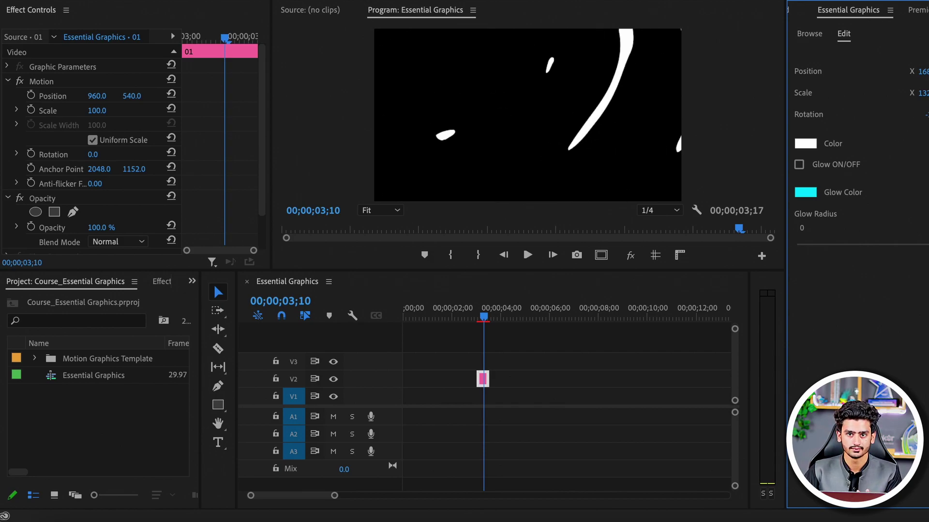
Set the 01 graphic's fill colour to pure red FF0000
click(816, 147)
drag(494, 251, 595, 454)
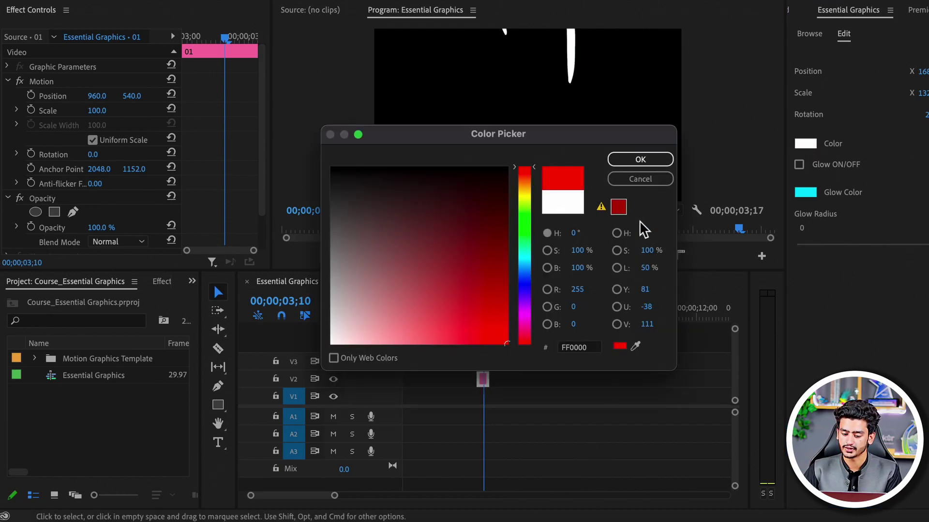
click(647, 165)
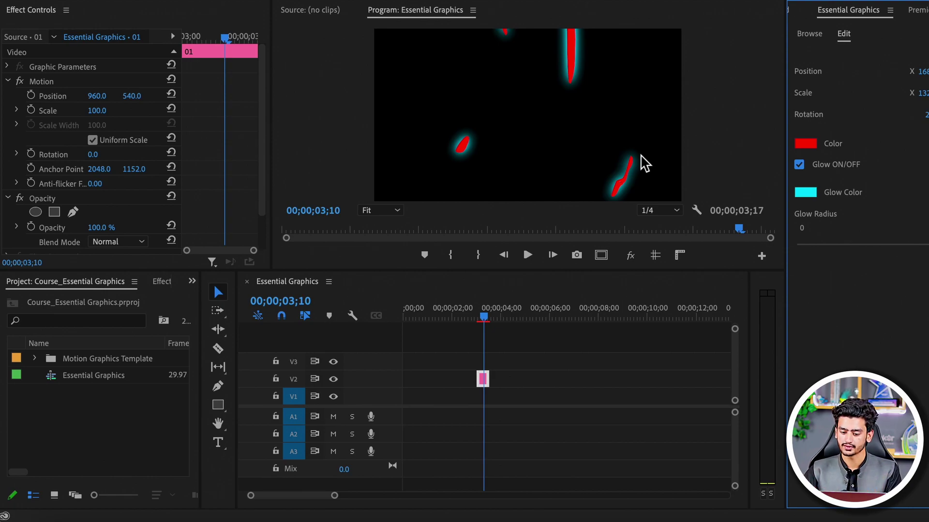
Make the glow colour green and try out different Glow Radius sizes
click(806, 192)
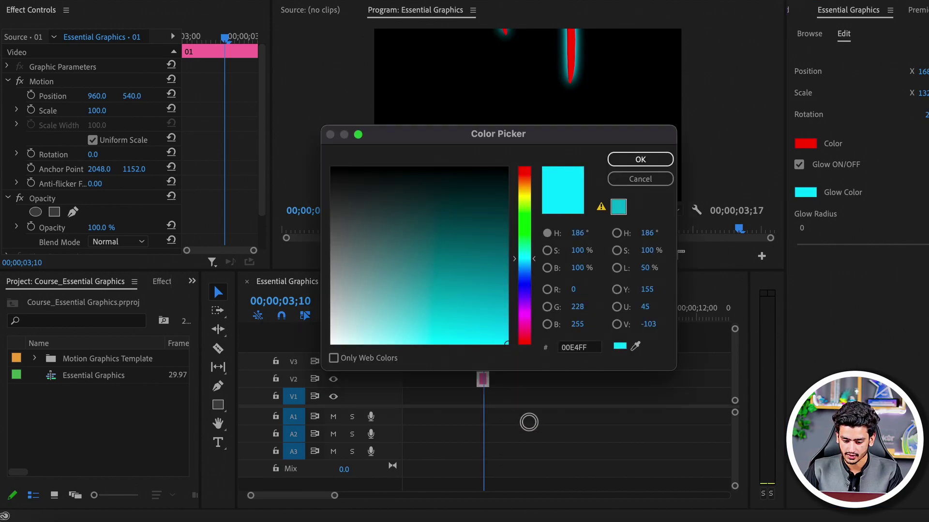
drag(533, 308, 536, 231)
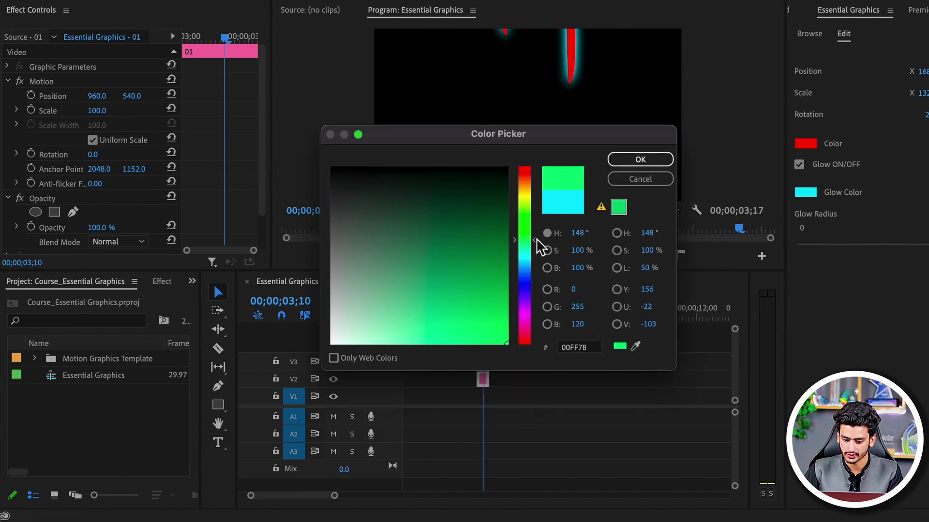
click(629, 163)
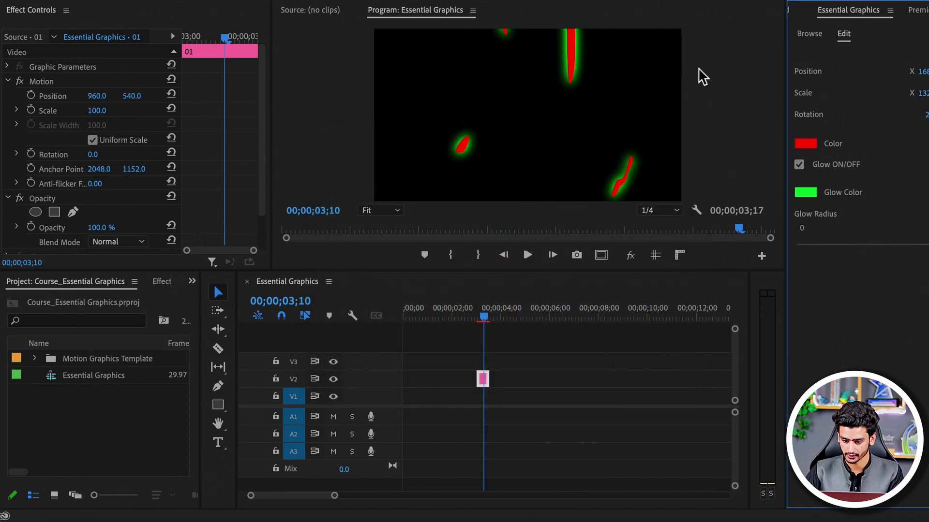
drag(916, 244, 863, 250)
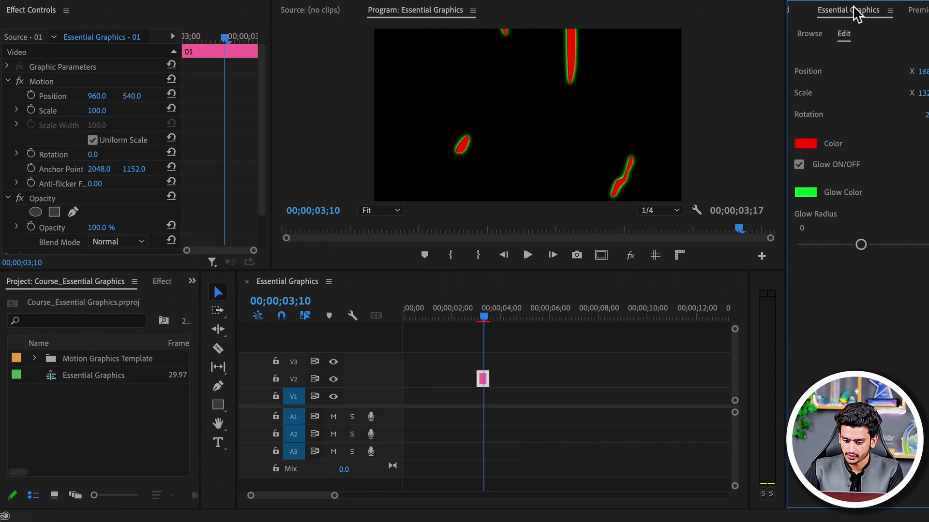
click(809, 36)
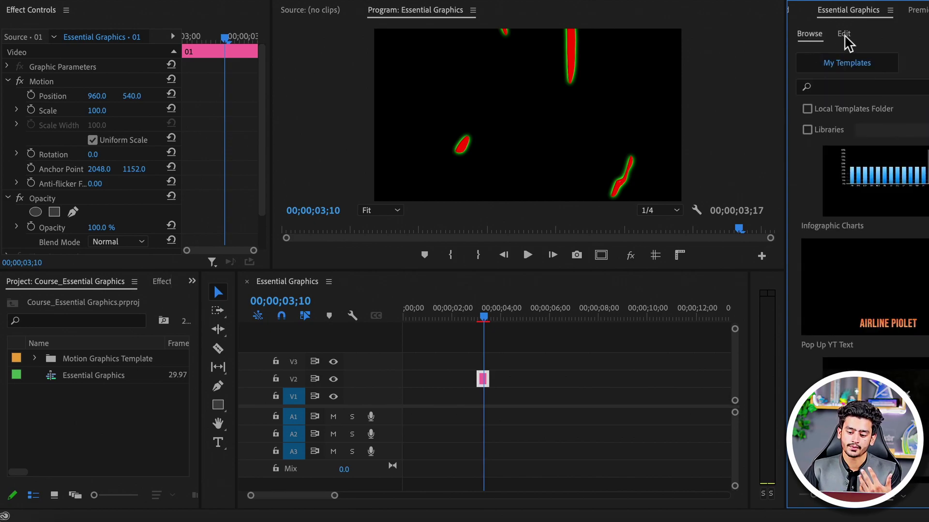
Add Bounce Title 01 from User library > Newly Introduced > Bounce Text 1 to V1 near 6 seconds
click(847, 35)
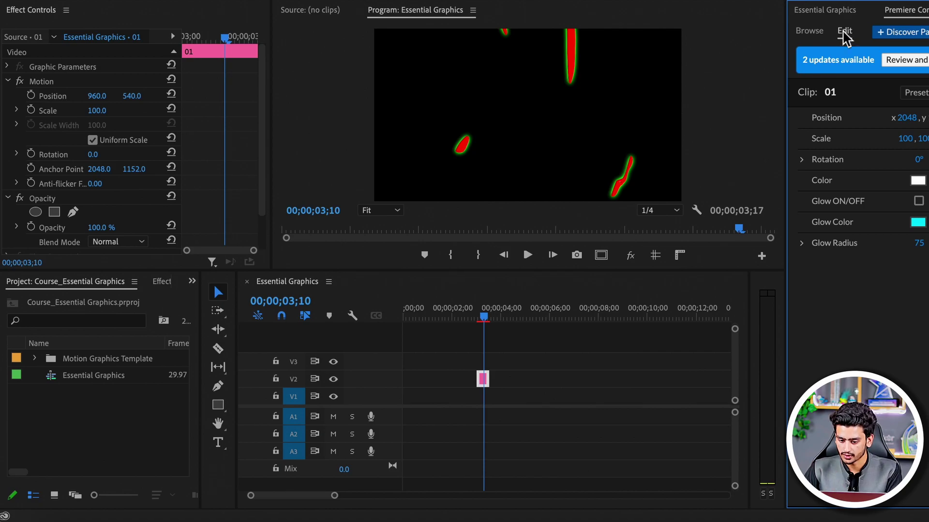
click(809, 34)
click(806, 124)
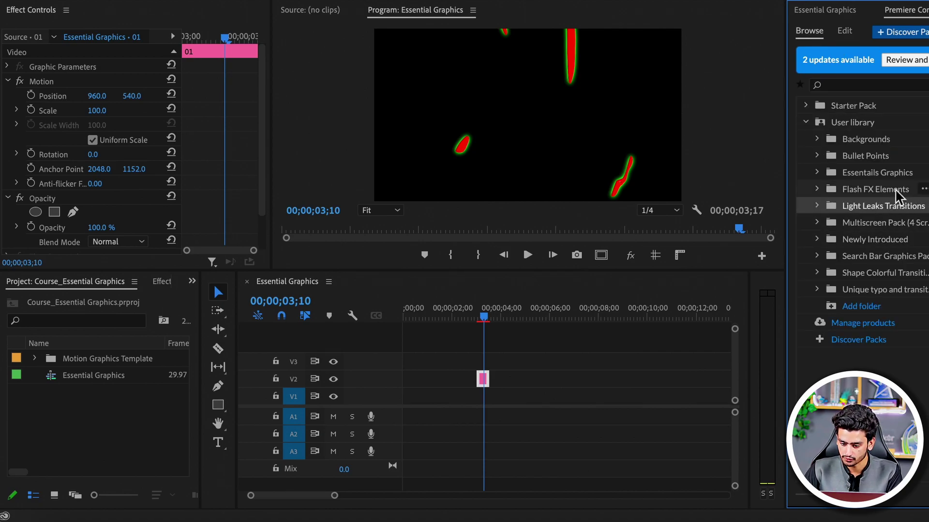
click(821, 241)
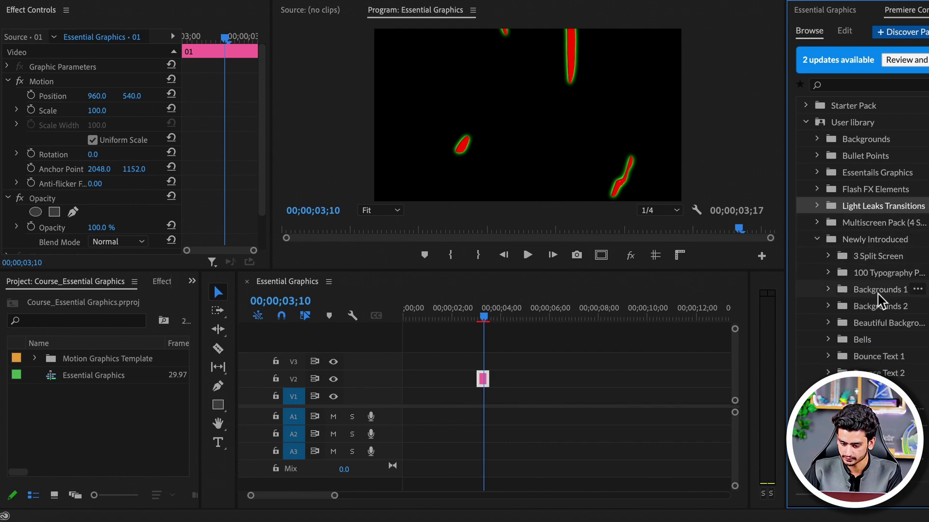
scroll(911, 390, down, 3)
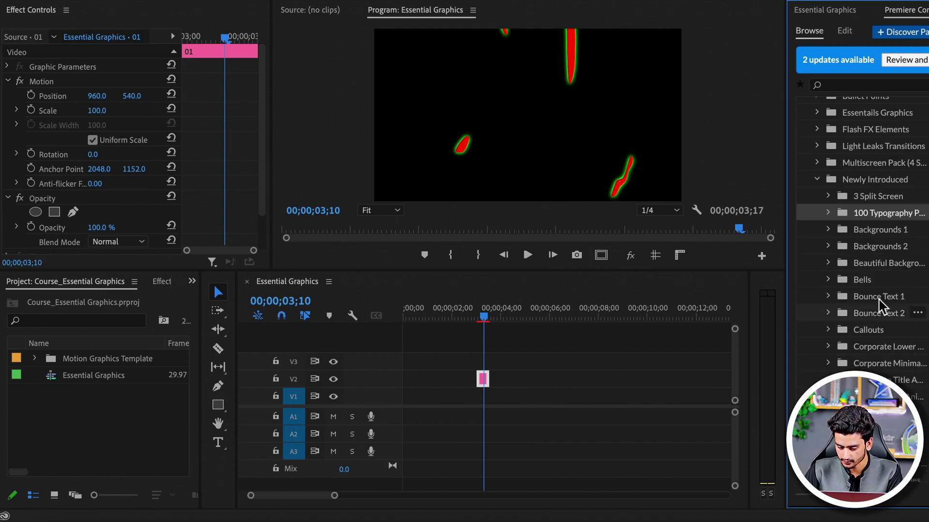
click(866, 296)
click(828, 296)
click(879, 315)
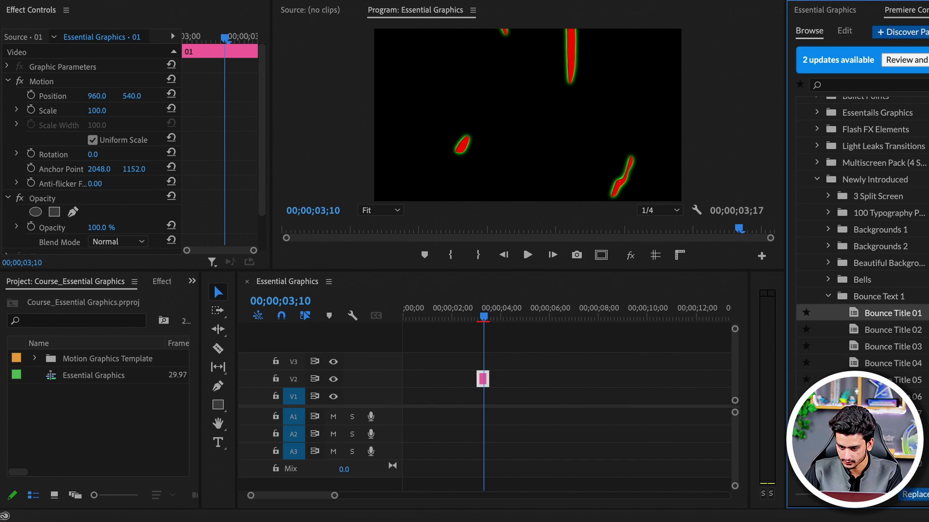
drag(878, 314, 527, 394)
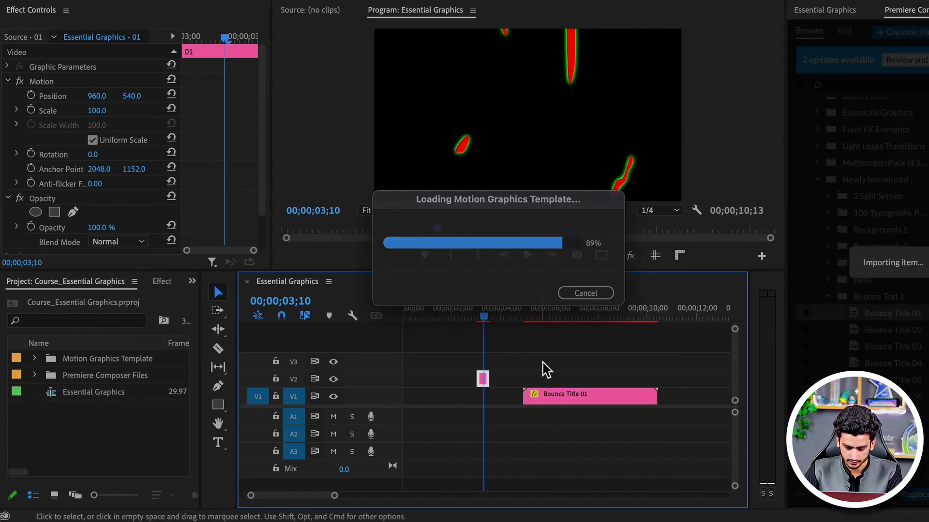
click(522, 320)
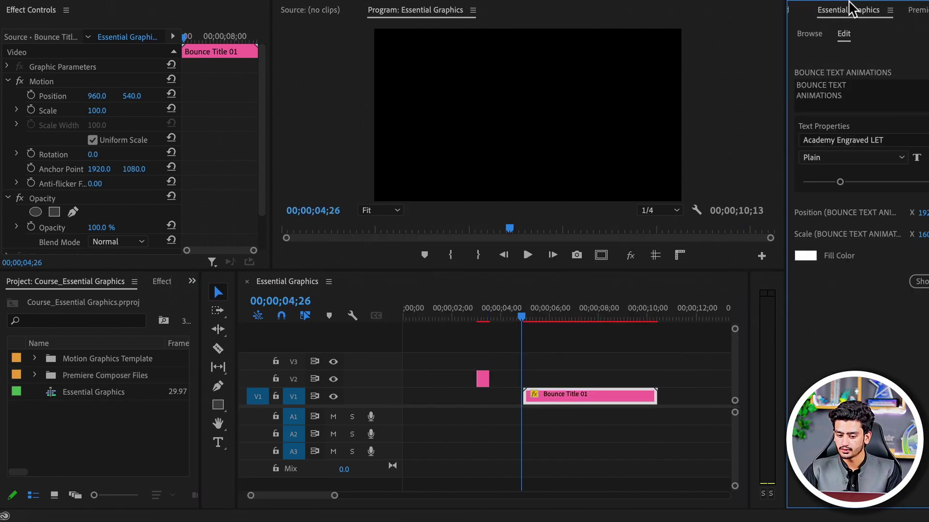
click(547, 373)
key(space)
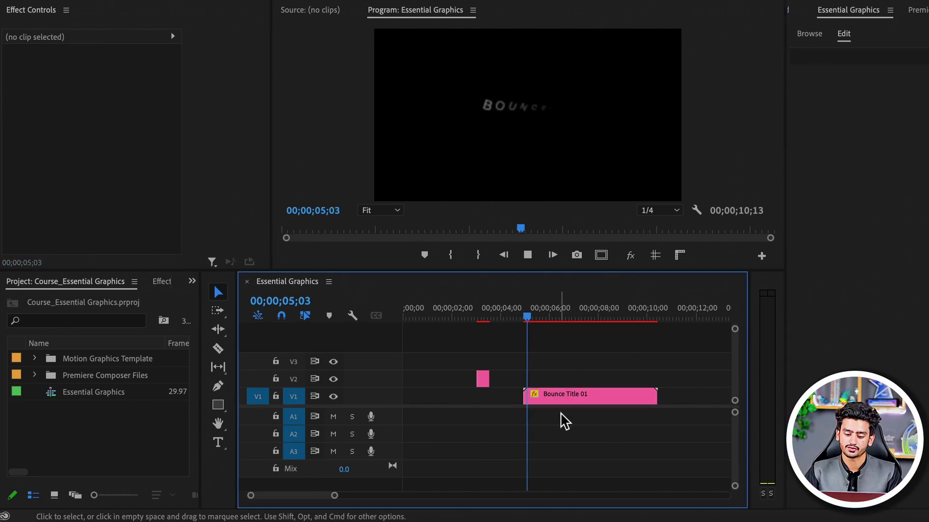
key(space)
click(567, 399)
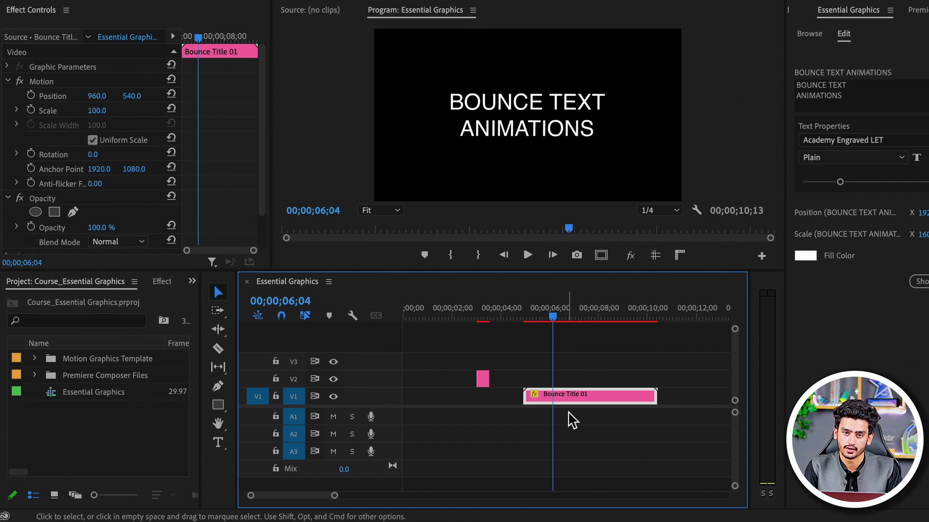
click(864, 8)
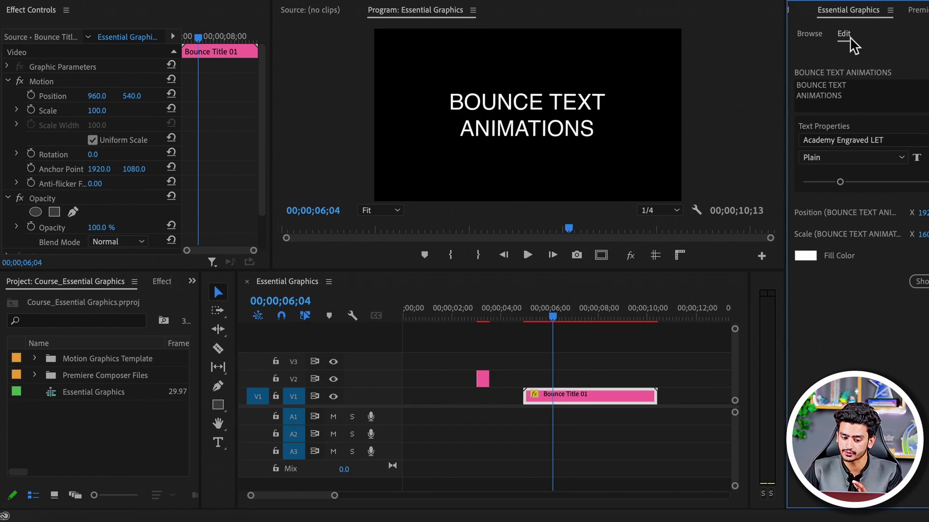
click(623, 372)
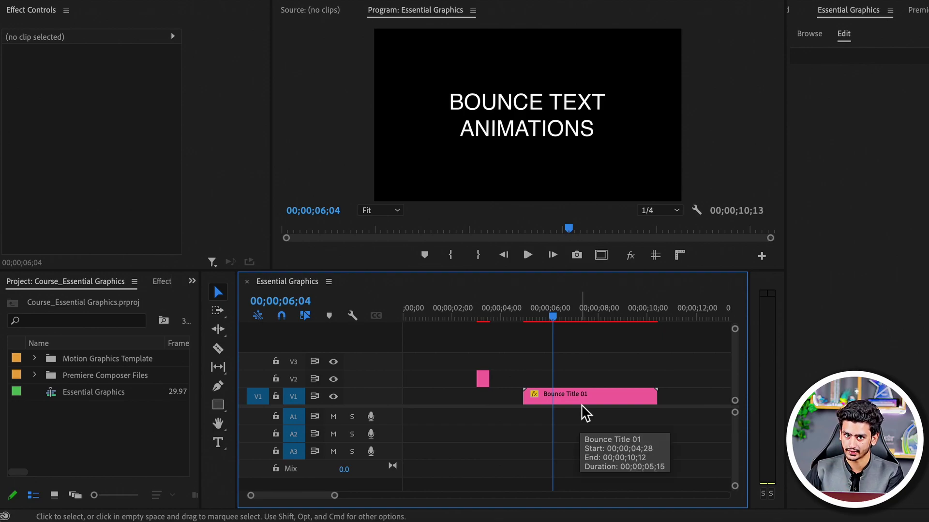
click(583, 401)
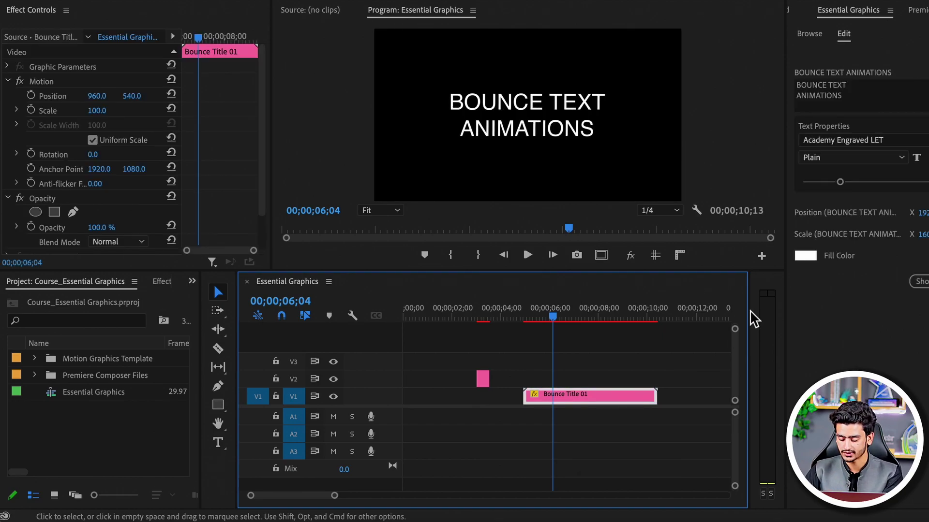
Replace the title text with 'Premiere Pro Course' and play the animation to check it
click(855, 86)
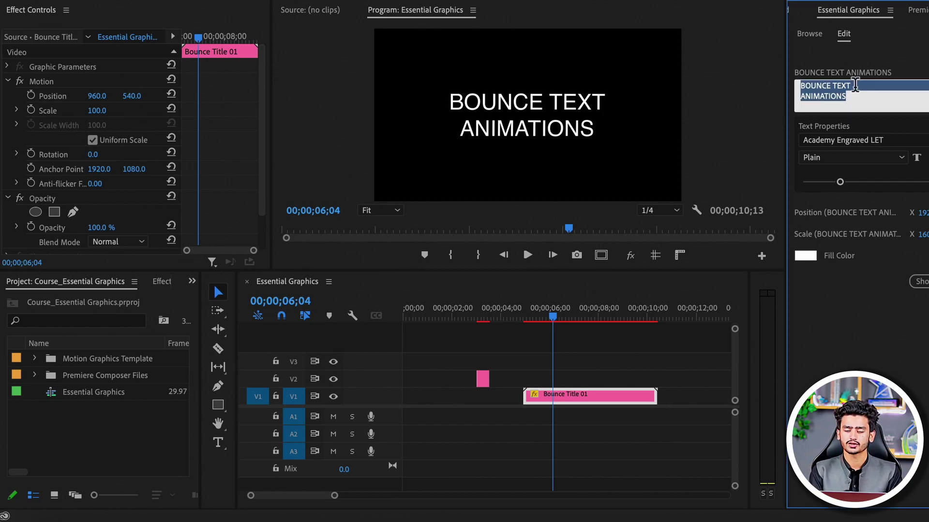
text(Premiere Pro Course)
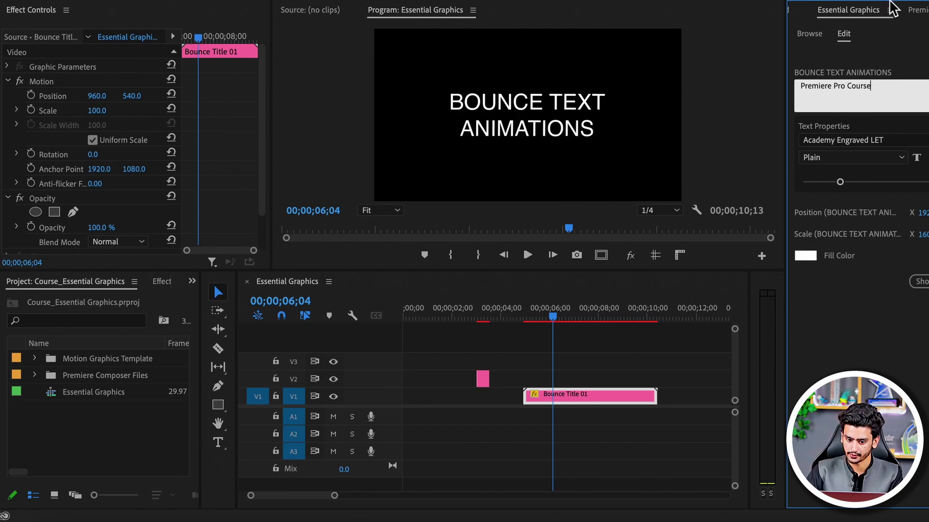
click(882, 38)
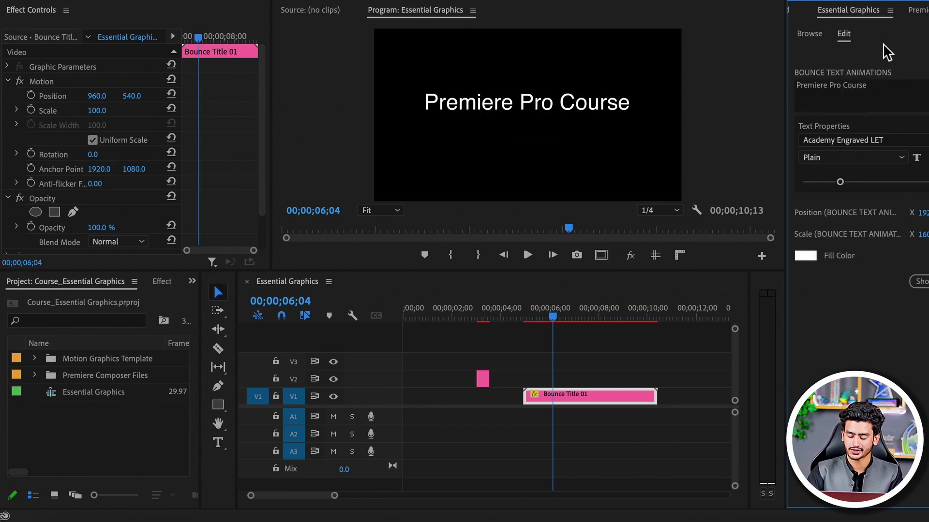
drag(532, 312, 546, 312)
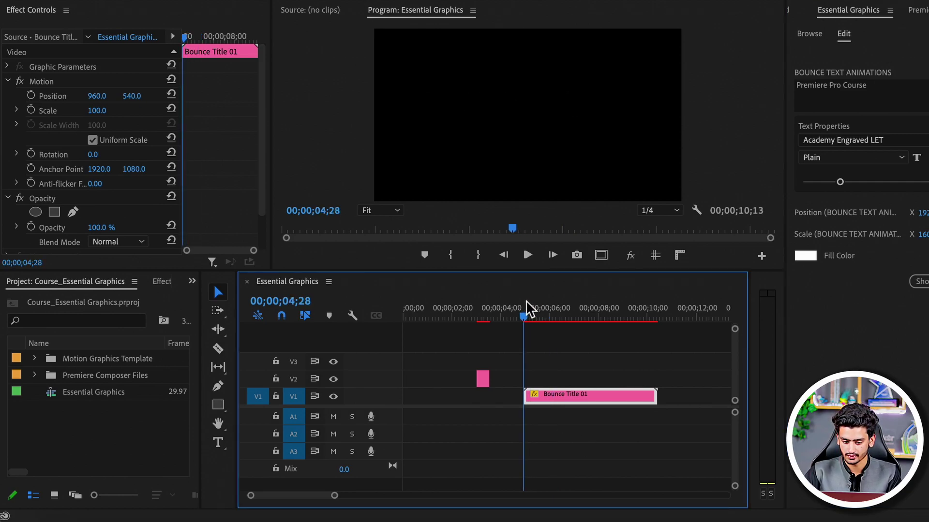
key(space)
key(space)
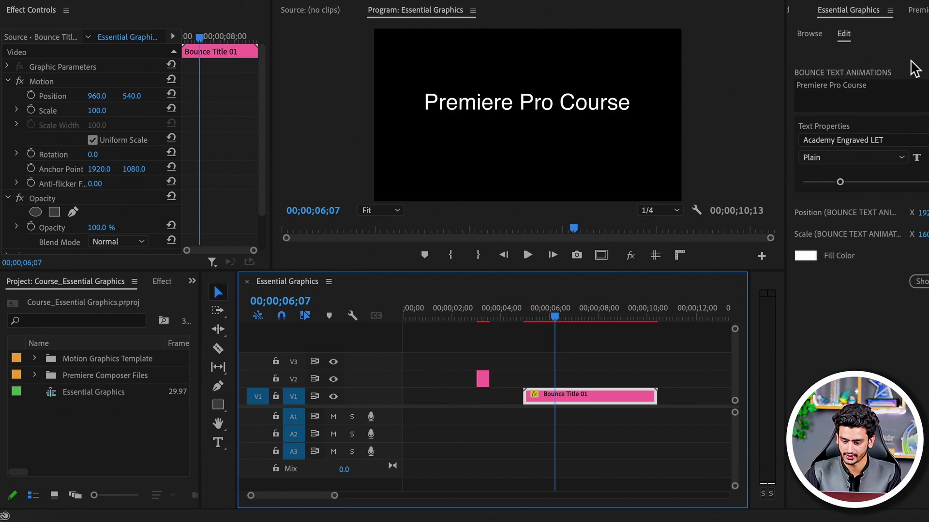
Set the title font to Open Sans with the Bold style
click(842, 143)
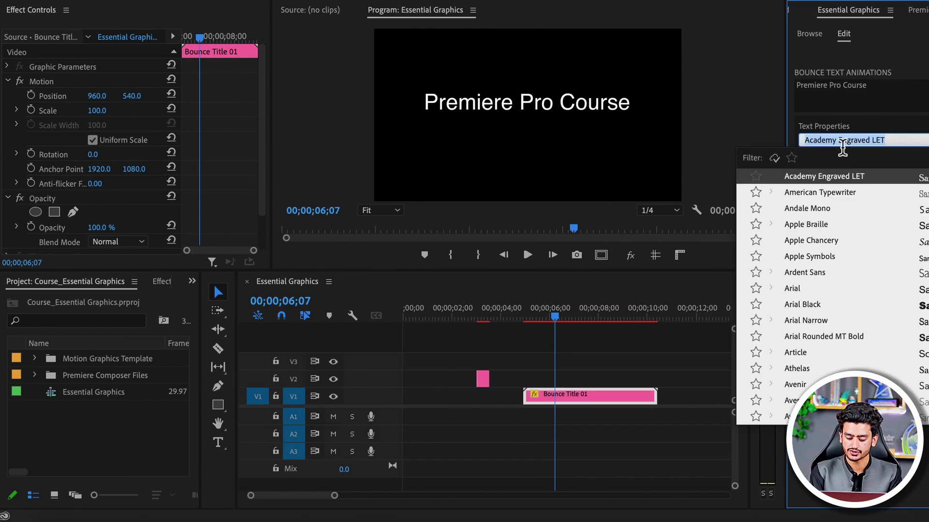
text(open)
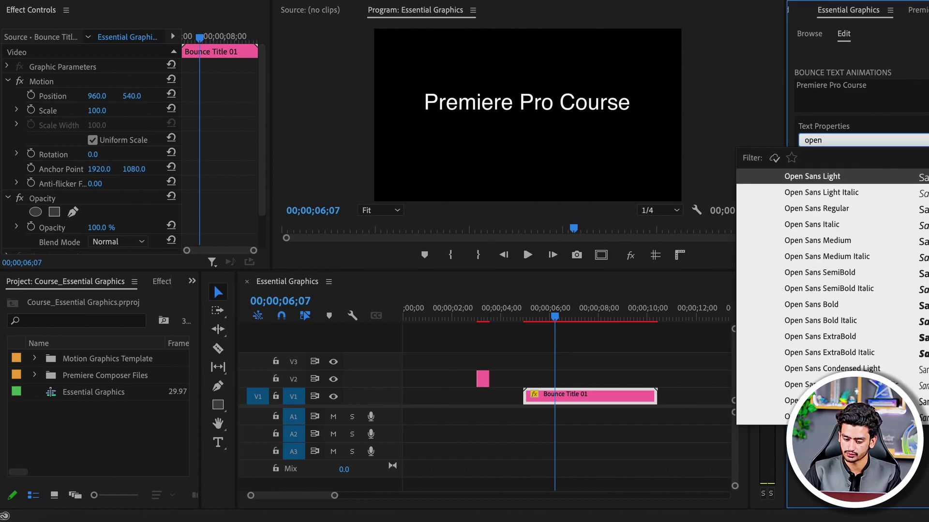
key(Down)
key(Down)
key(Down)
key(Down)
key(Return)
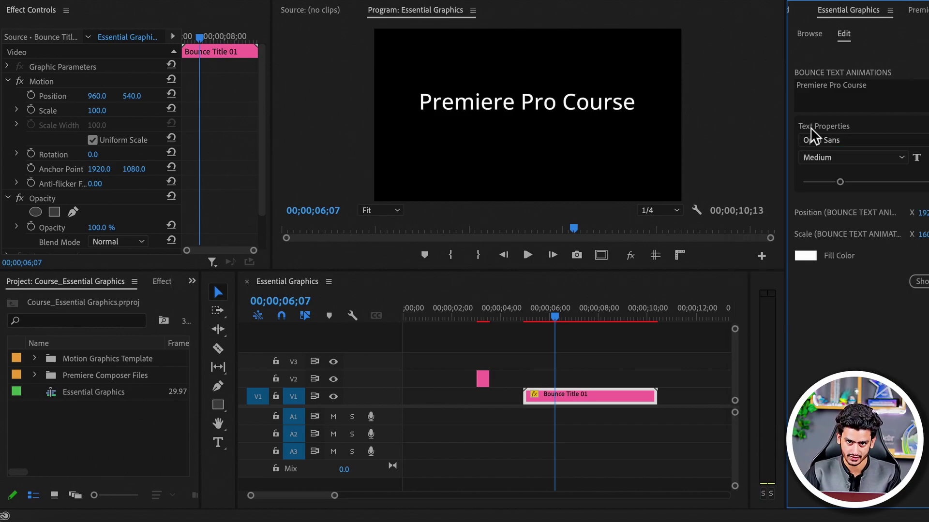
click(852, 157)
click(823, 296)
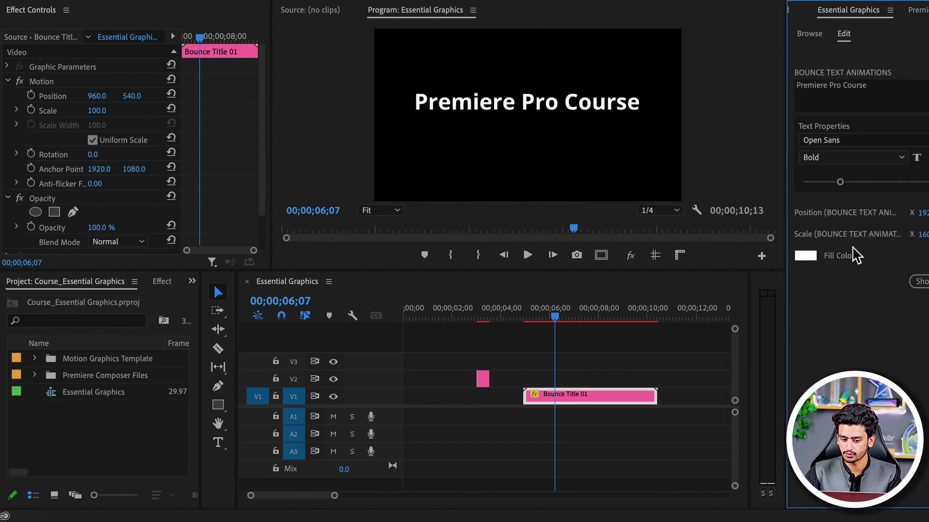
Resize the title text and nudge it slightly right and lower in the frame
drag(840, 183, 840, 183)
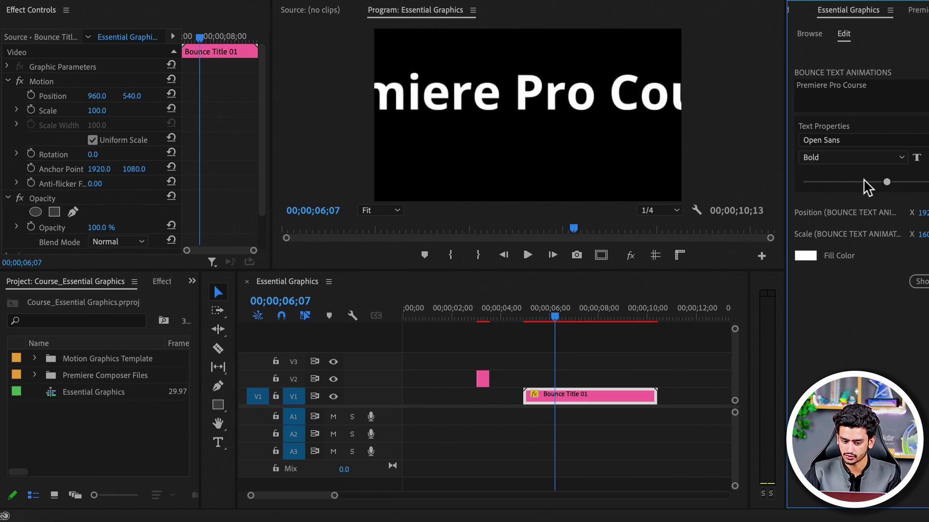
drag(920, 212, 926, 213)
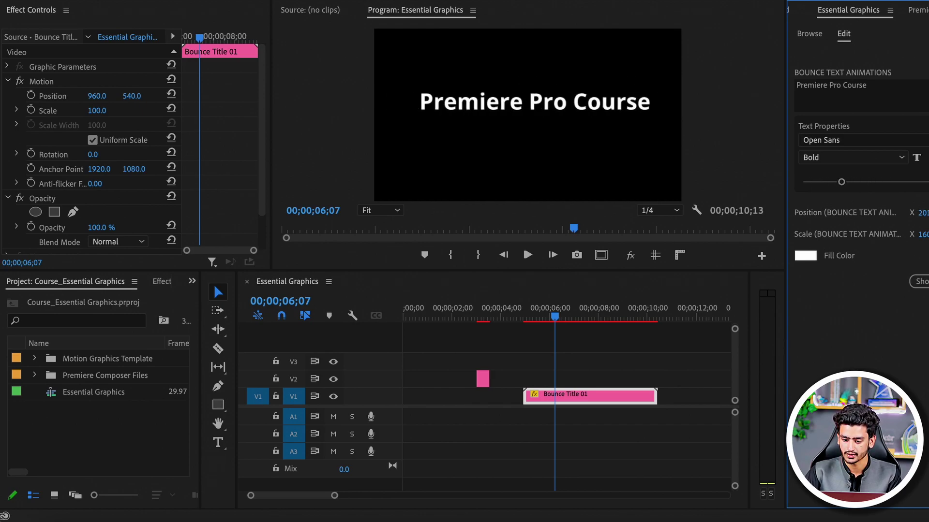
drag(926, 212, 914, 234)
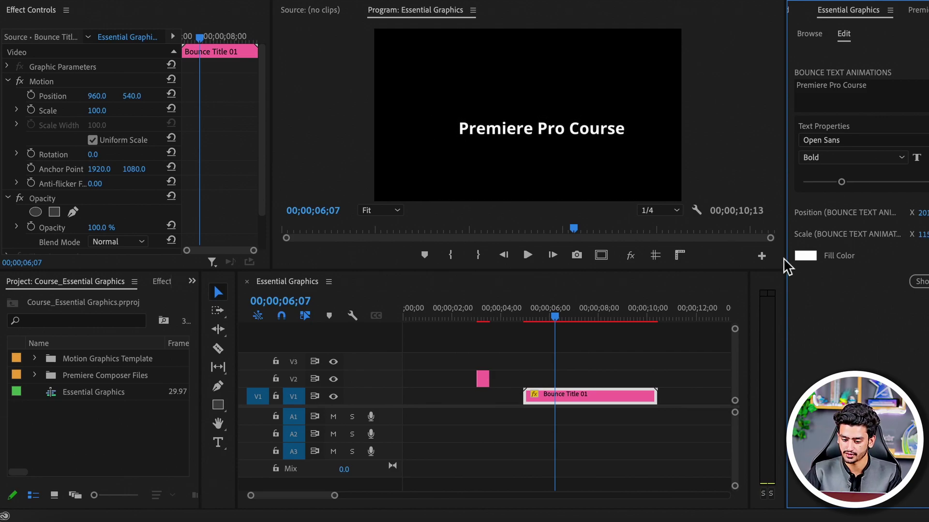
click(805, 256)
Fill the title red, then delete both the Bounce Title 01 and 01 clips
click(505, 271)
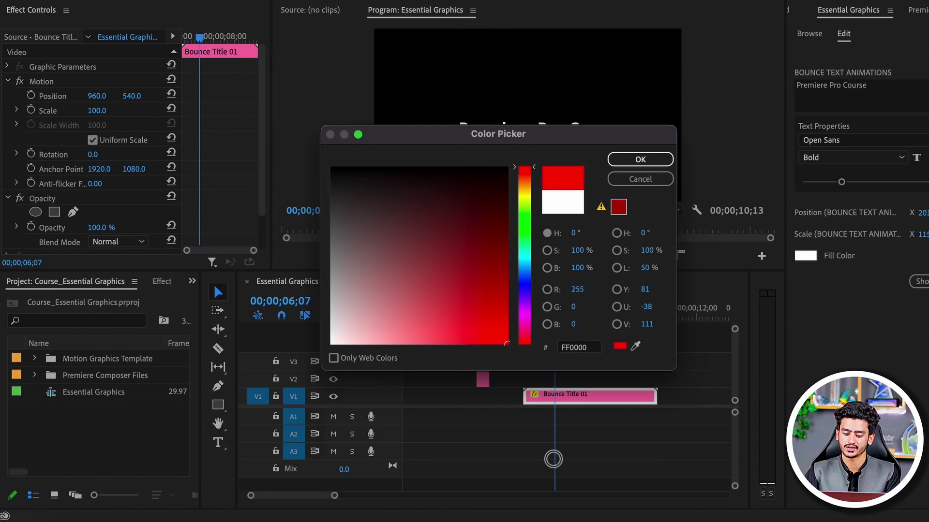
click(634, 159)
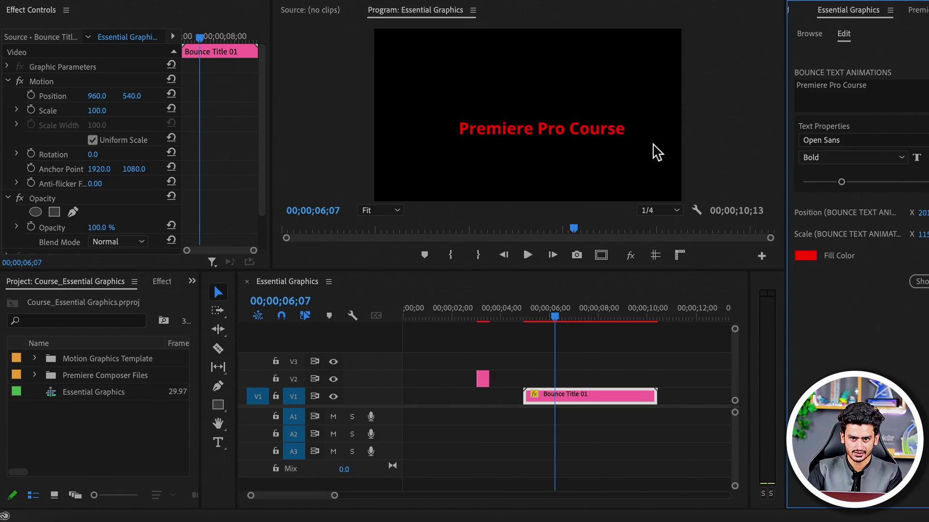
drag(461, 357, 626, 424)
key(Delete)
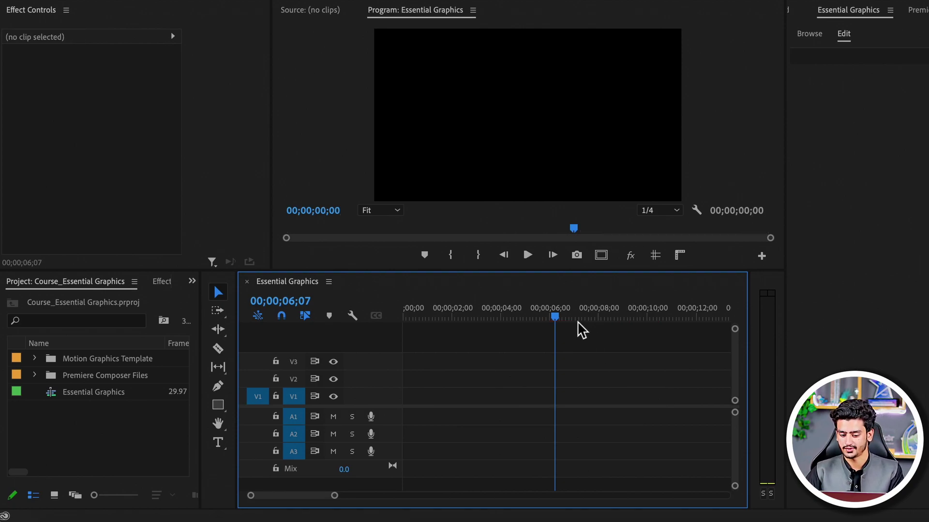
Add a 'Text Animation' text graphic in the Program monitor and select its text layer
key(t)
click(499, 107)
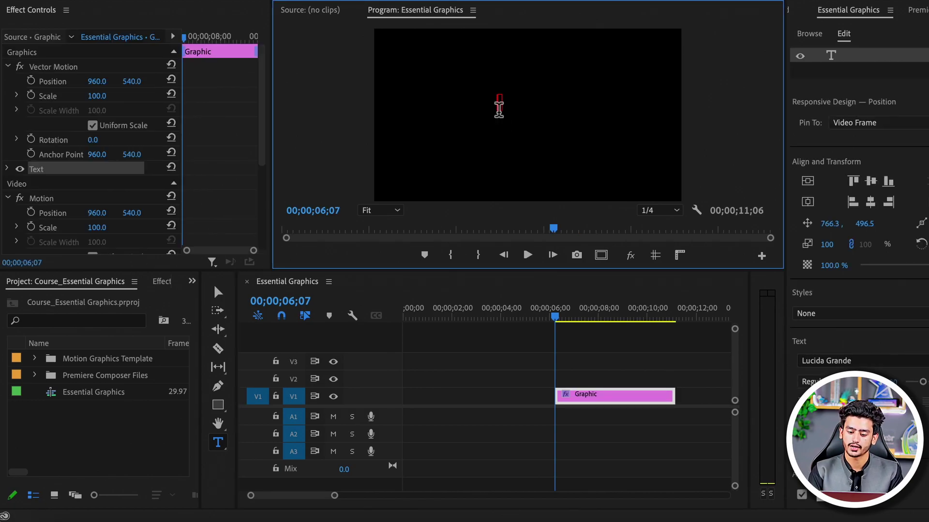
text(TEx)
key(BackSpace)
key(BackSpace)
text(ext Animation)
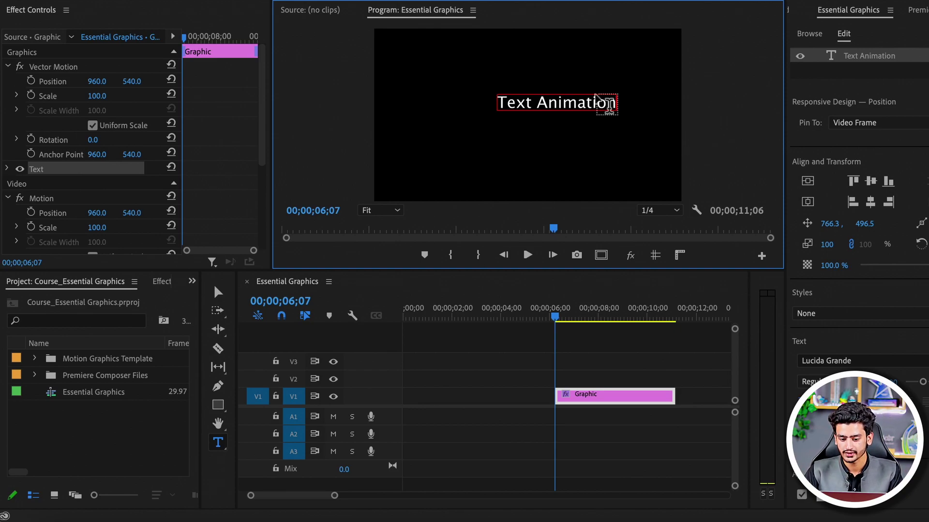
triple_click(572, 107)
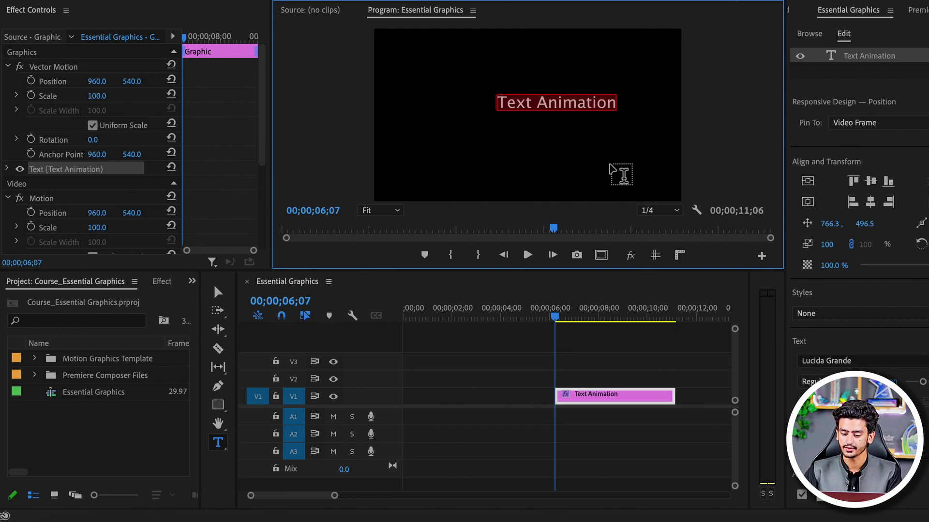
click(851, 78)
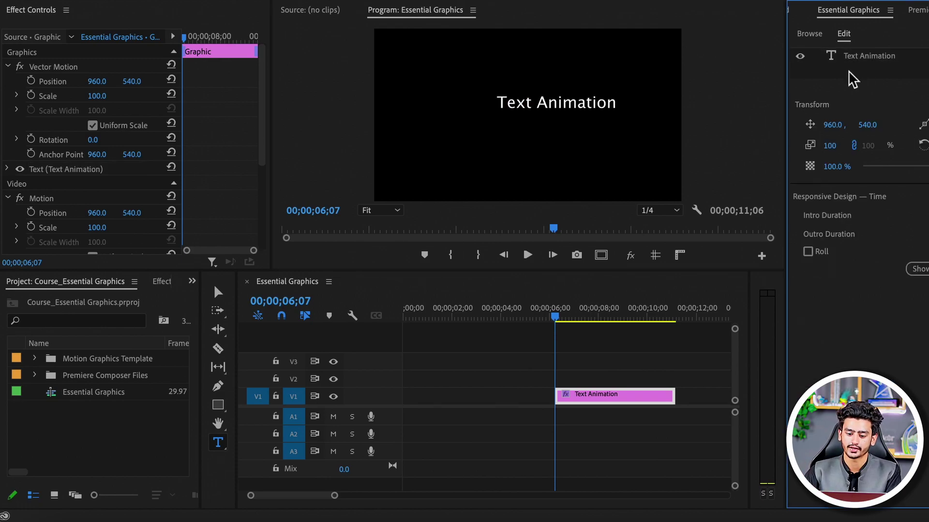
click(558, 103)
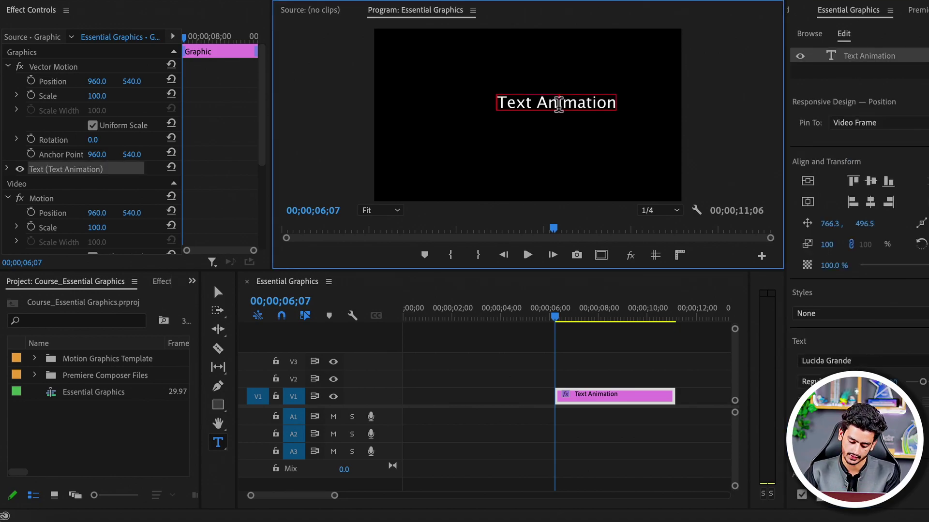
double_click(569, 103)
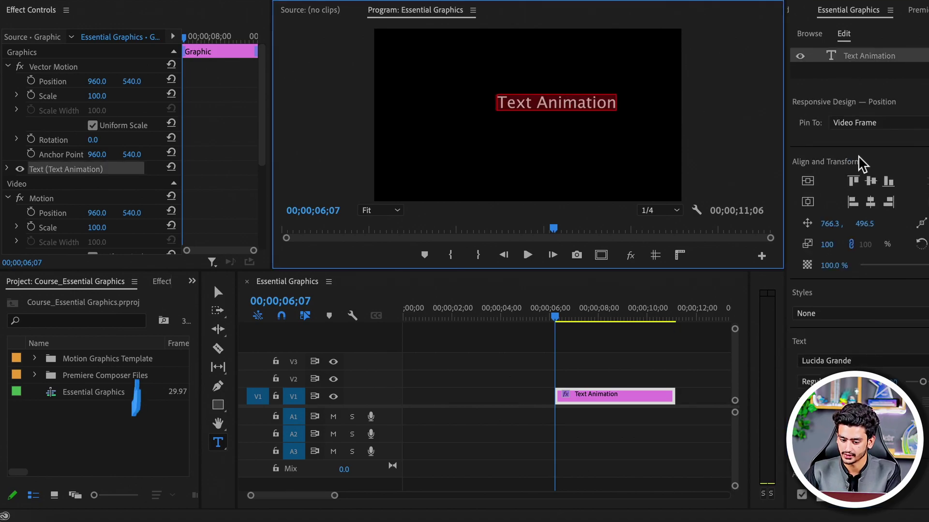
Keep the text pinned to the video frame and centre it horizontally and vertically
click(887, 122)
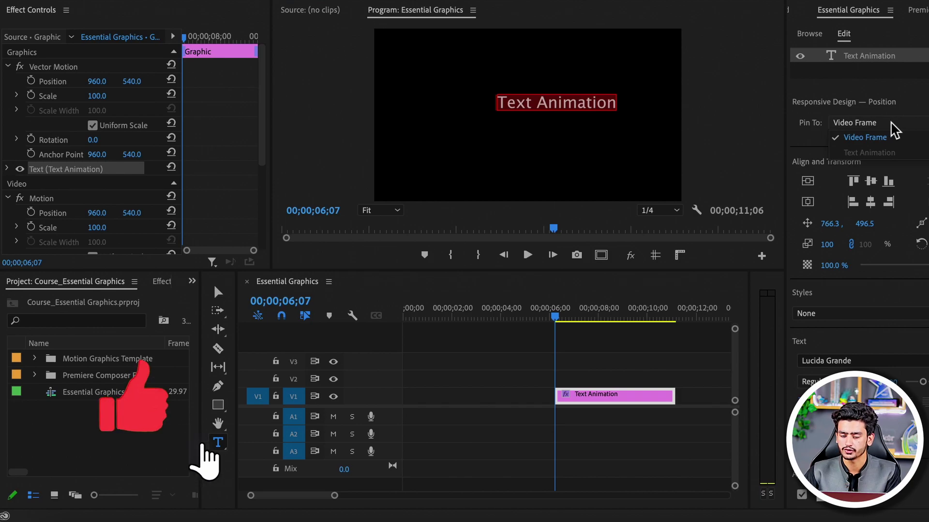
click(891, 124)
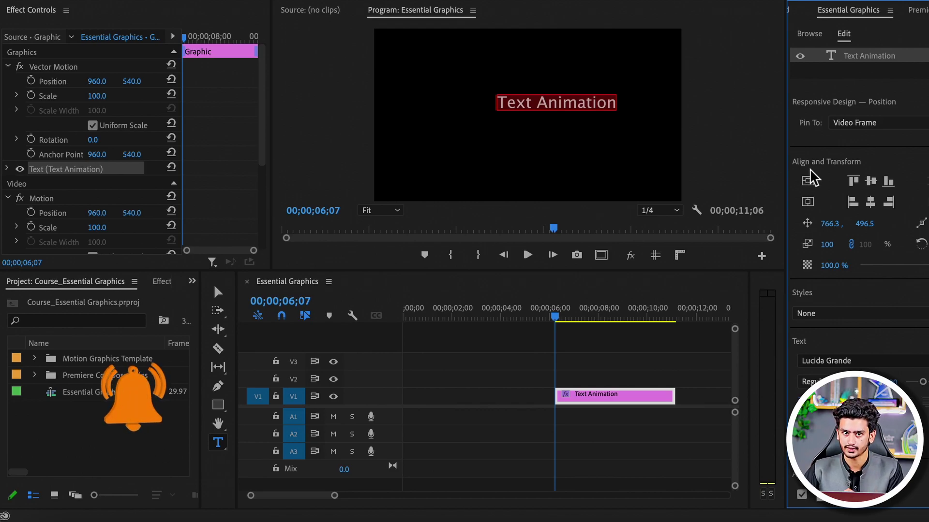
click(808, 202)
click(808, 203)
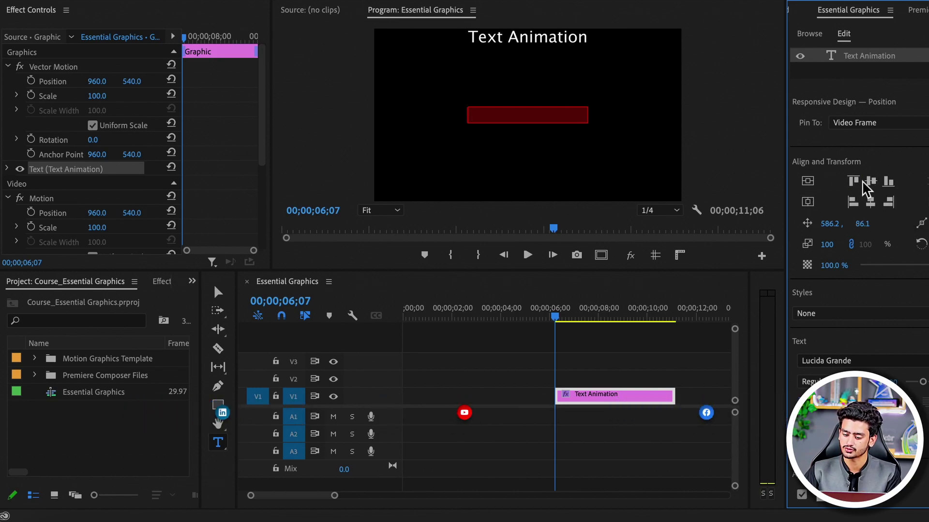
click(889, 182)
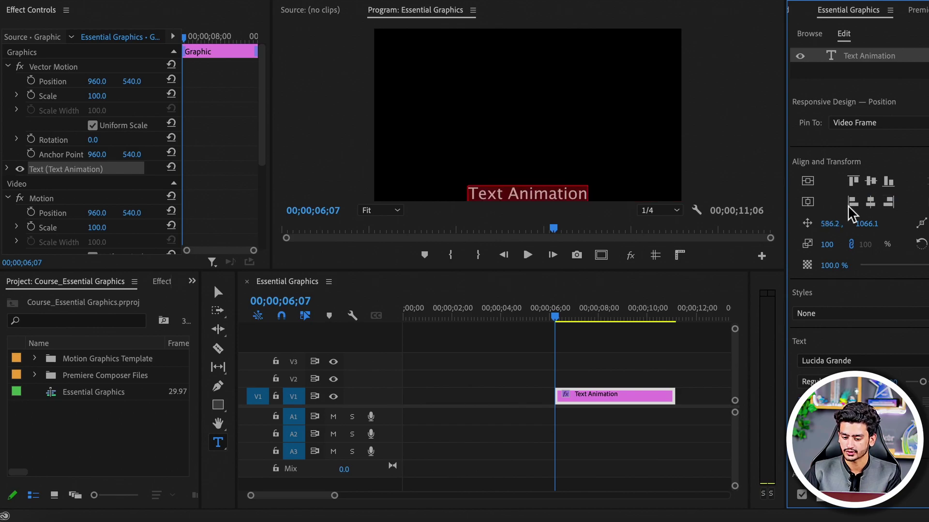
click(852, 202)
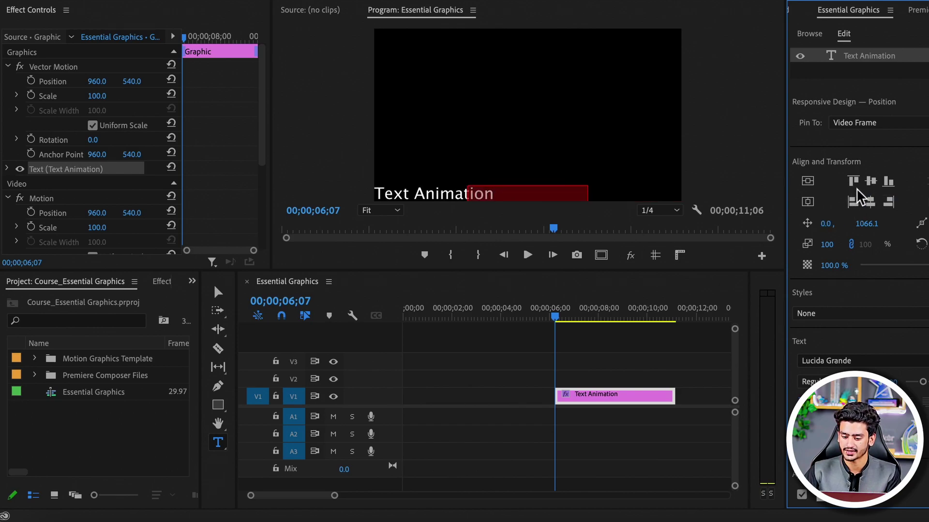
click(807, 181)
click(807, 201)
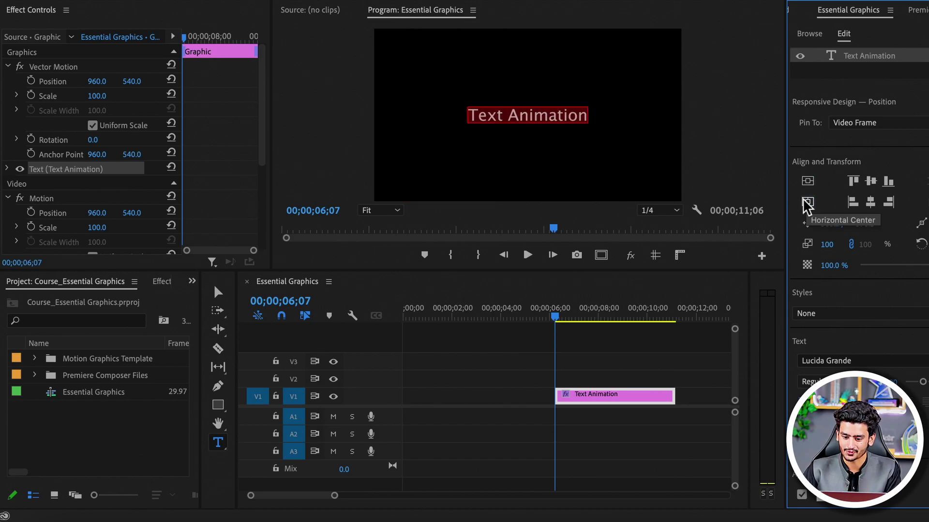
Move the title to position 827.2, 616.1, scale it to 89, and try different opacity values
drag(831, 224, 844, 233)
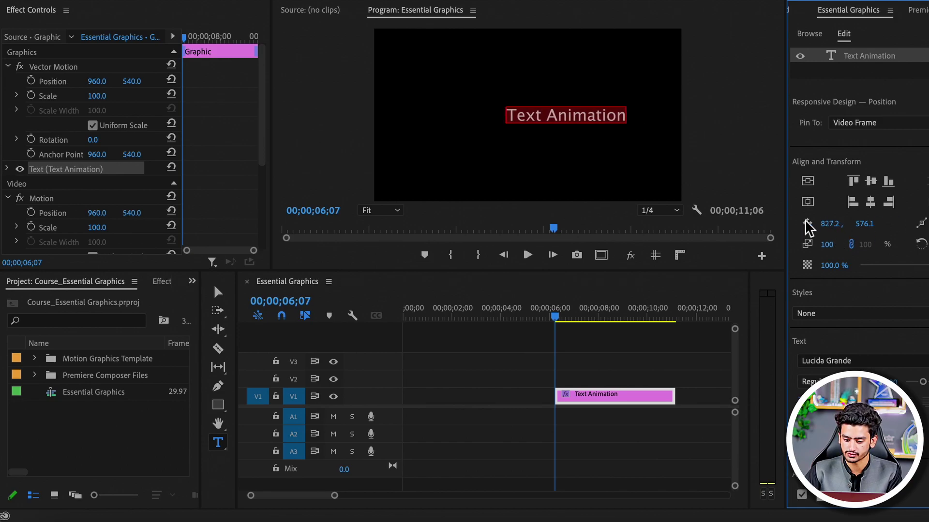
drag(865, 223, 884, 223)
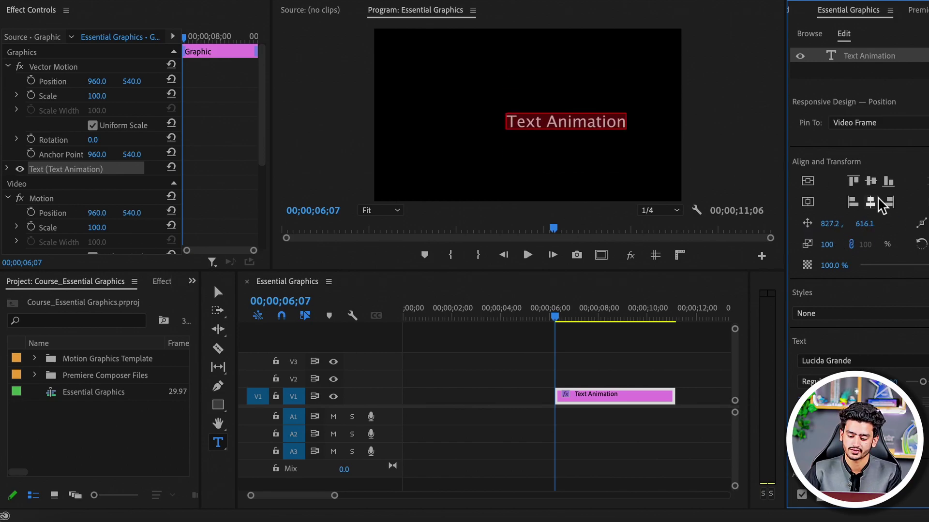
mouse_move(833, 245)
mouse_down()
mouse_move(813, 245)
mouse_move(837, 244)
mouse_move(827, 244)
mouse_up()
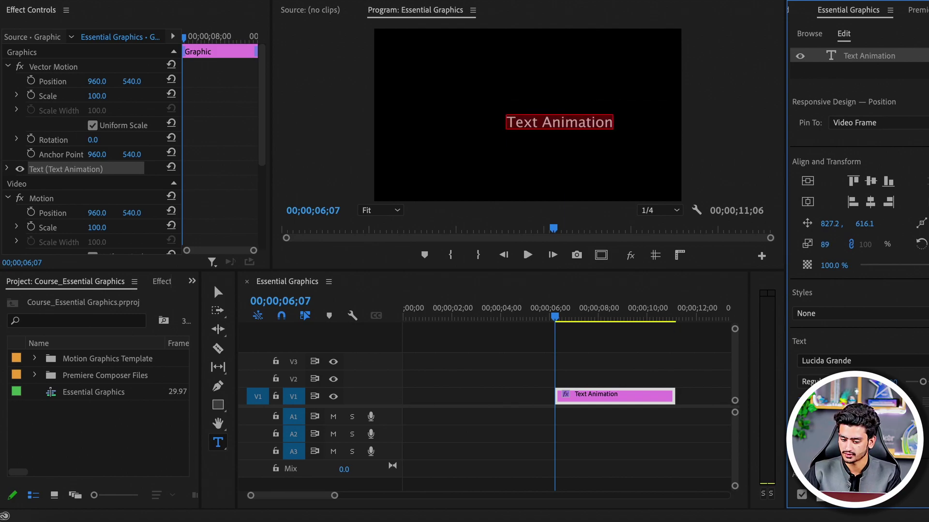
mouse_move(903, 265)
mouse_down()
mouse_move(858, 266)
mouse_move(876, 265)
mouse_up()
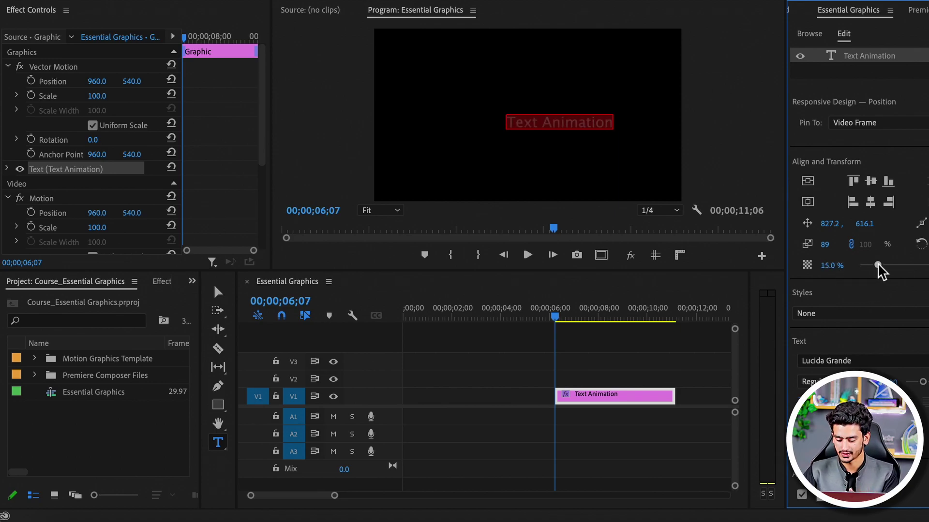
drag(877, 265, 928, 268)
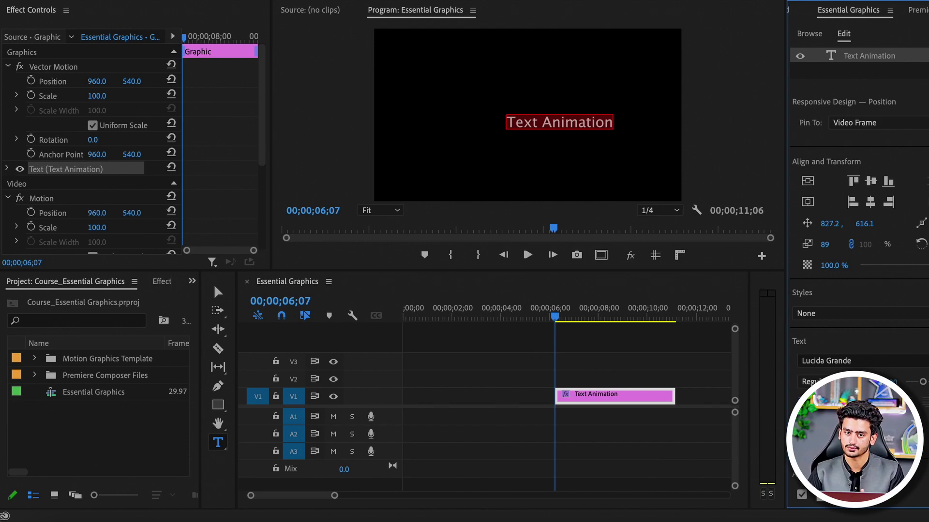
mouse_move(928, 265)
mouse_down()
mouse_move(878, 266)
mouse_move(928, 267)
mouse_up()
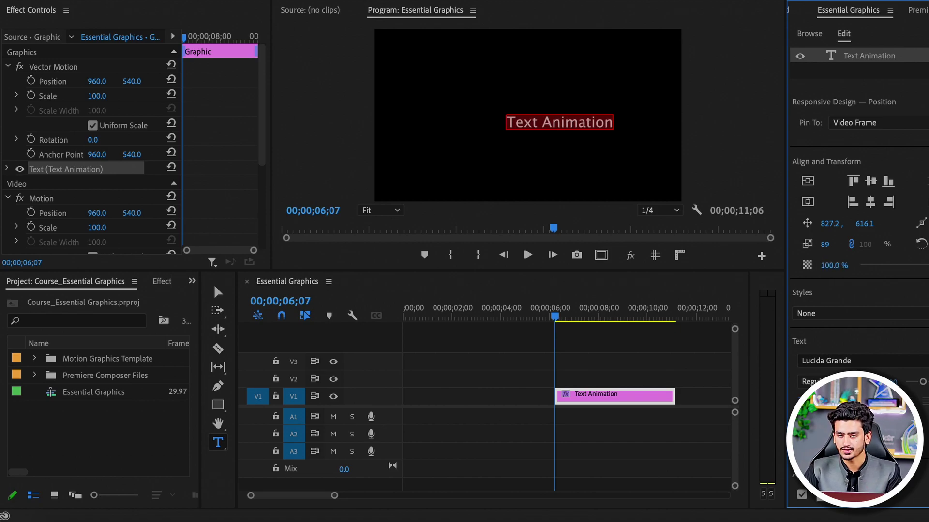
Test an unlinked width scale of 125 and rotation keyframes, then relink scale for uniform proportions
click(852, 244)
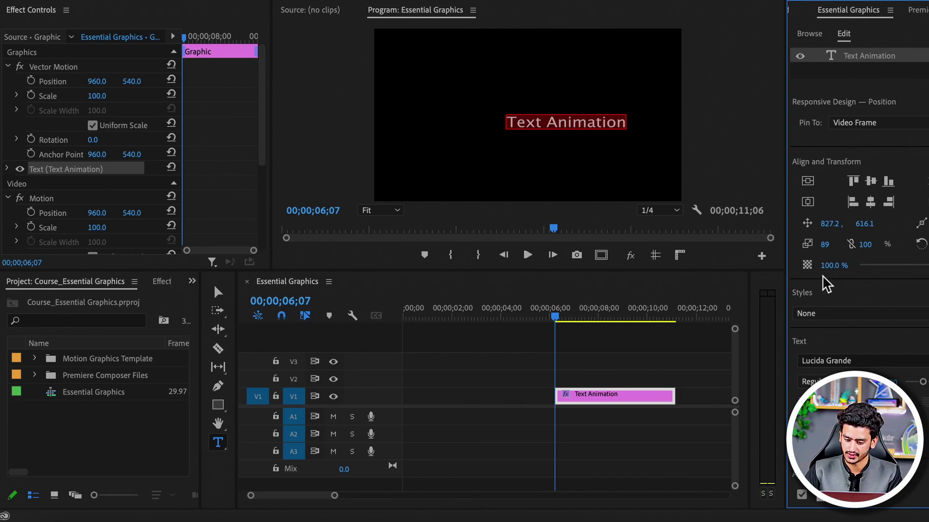
click(865, 245)
text(125)
key(Return)
drag(865, 244, 895, 244)
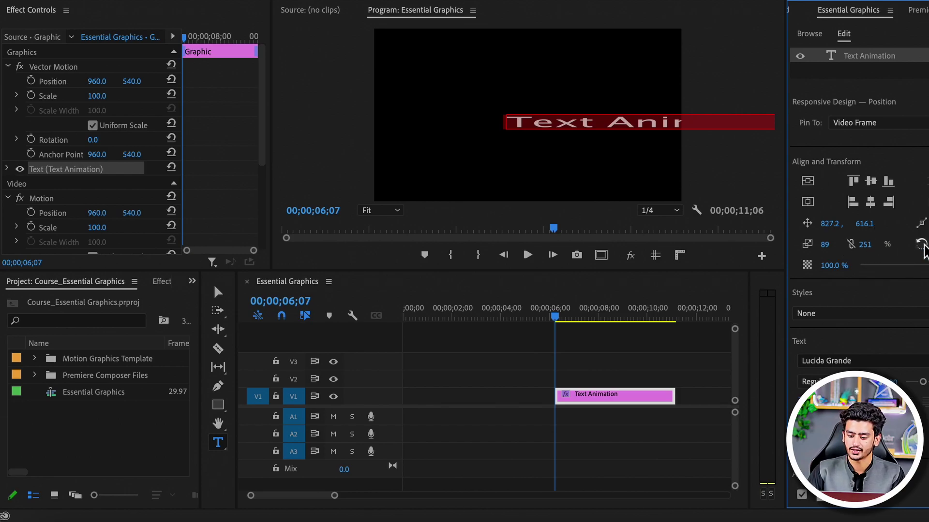
click(921, 244)
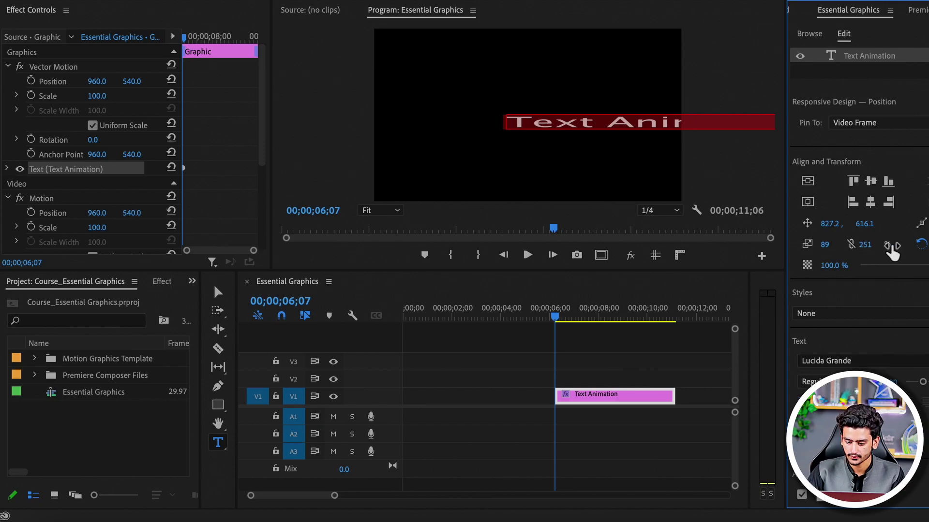
click(922, 245)
click(614, 274)
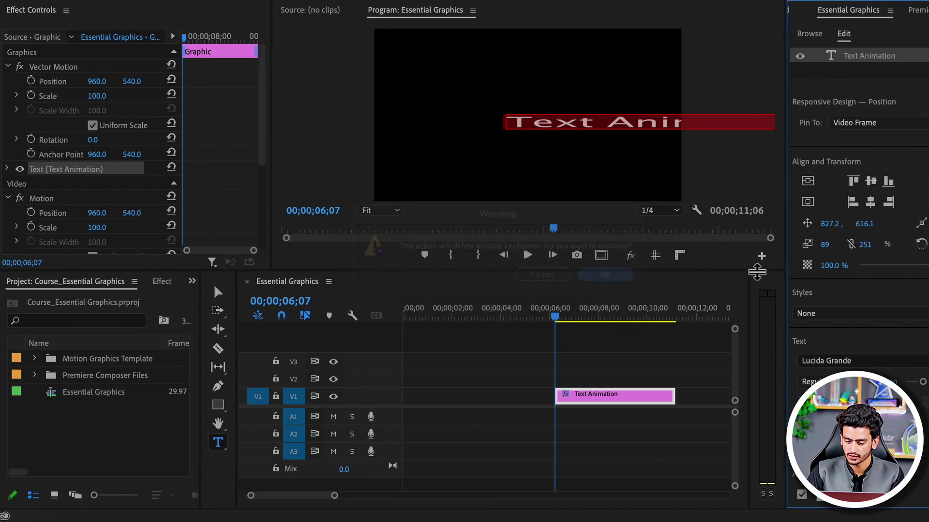
click(852, 245)
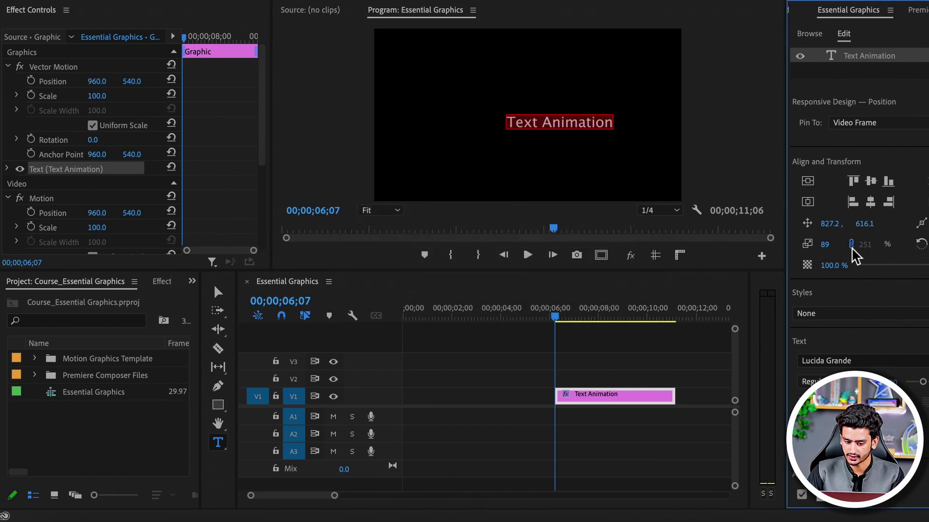
Change the title font to Open Sans Medium
scroll(841, 286, down, 1)
click(844, 285)
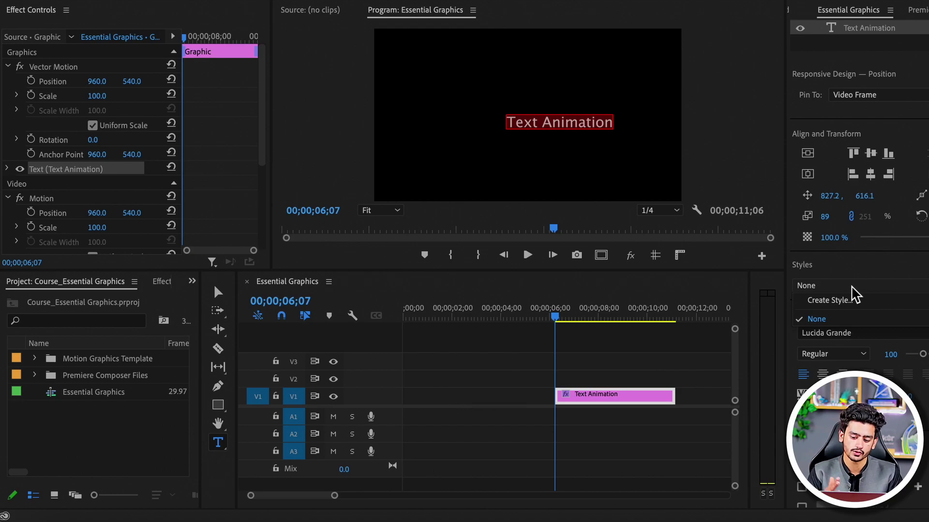
click(870, 275)
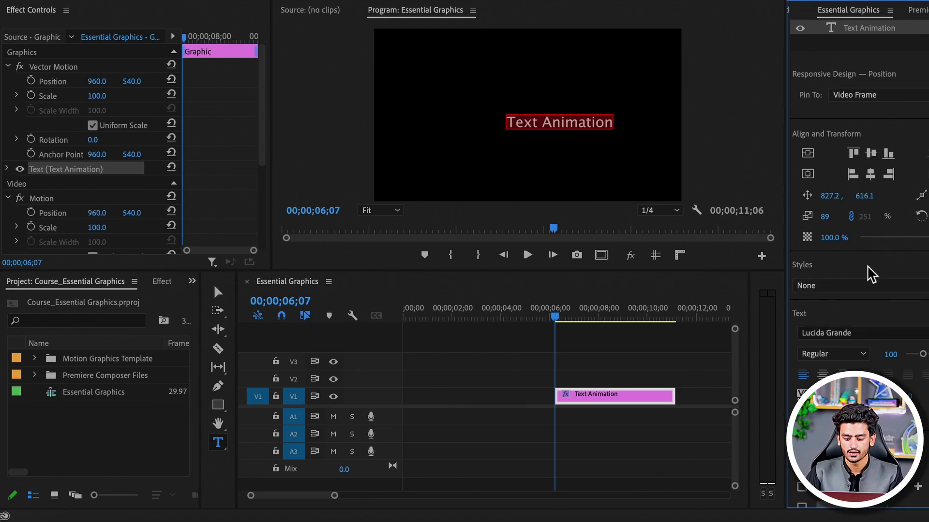
scroll(861, 279, down, 3)
click(848, 269)
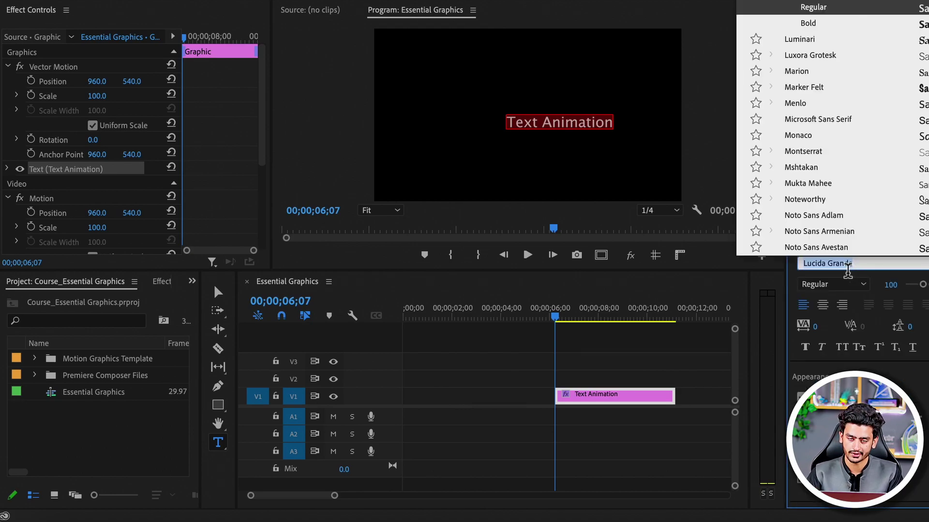
text(open)
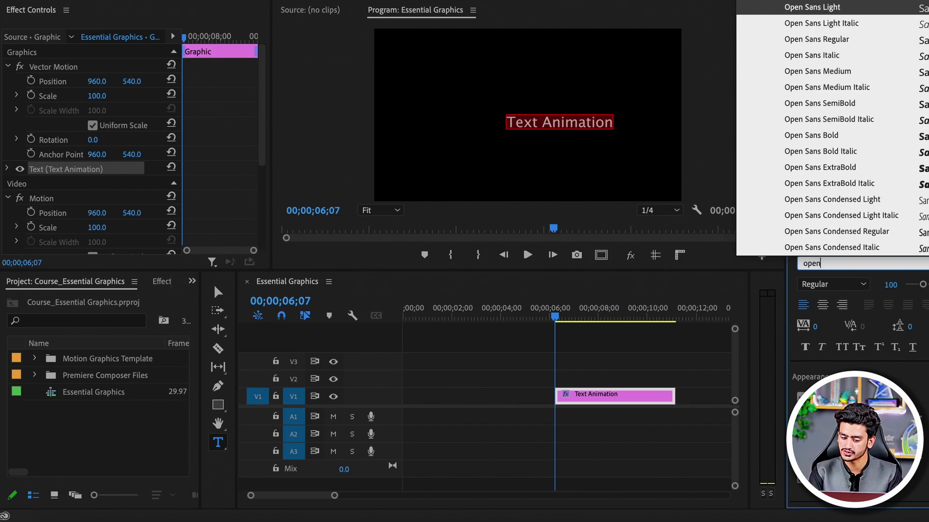
key(Down)
key(Down)
key(Down)
key(Down)
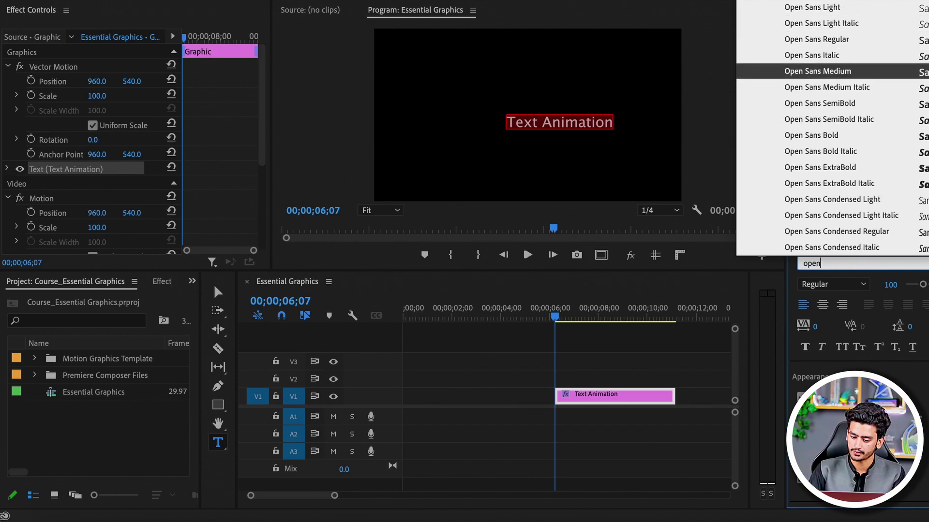
key(Return)
Select all the title text and try the Phosphate font and a larger size, undoing both
click(547, 120)
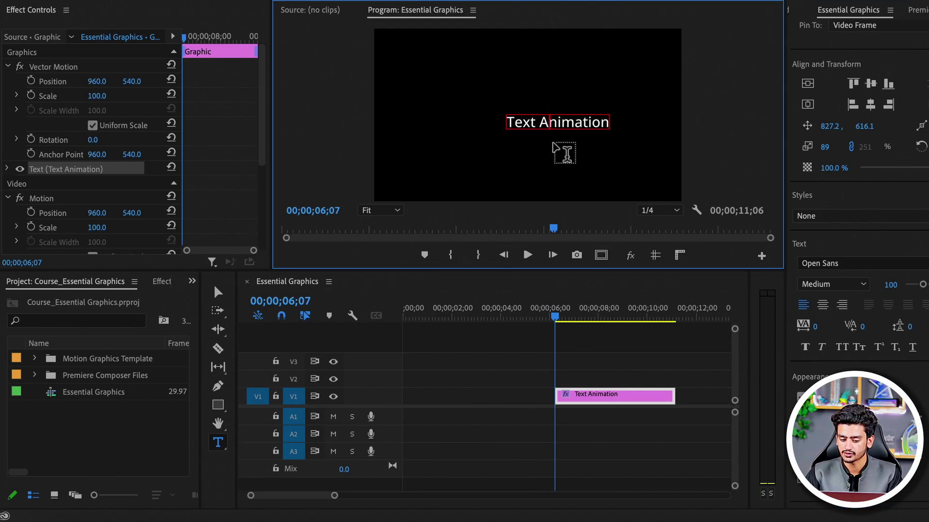
key(ctrl+a)
click(878, 264)
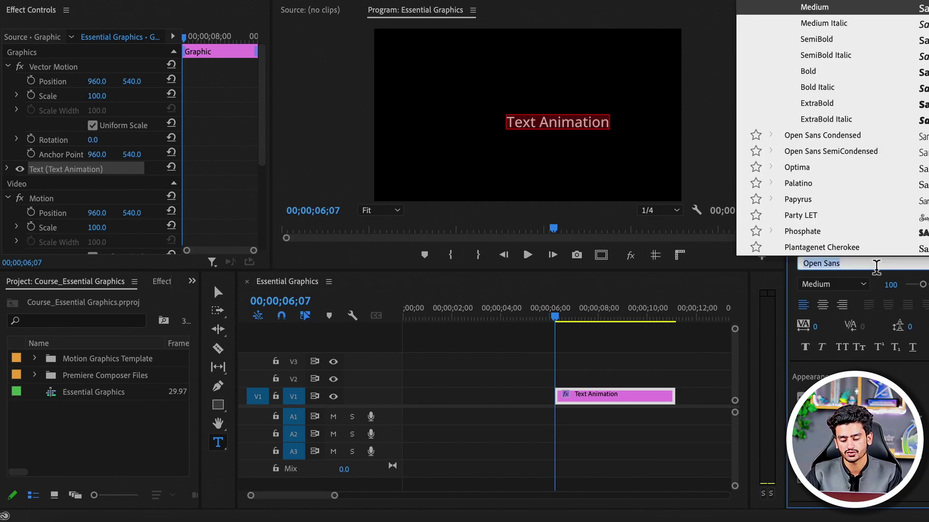
click(920, 232)
click(753, 263)
key(ctrl+z)
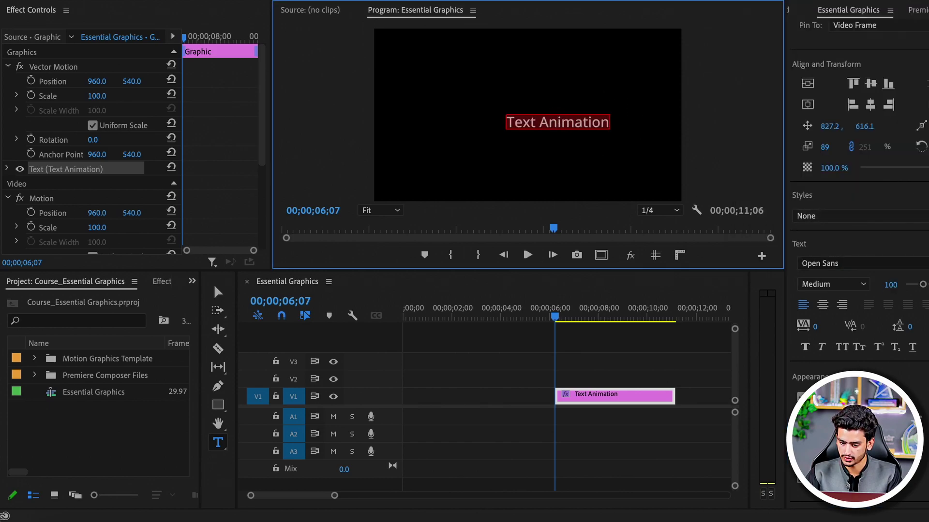
click(839, 285)
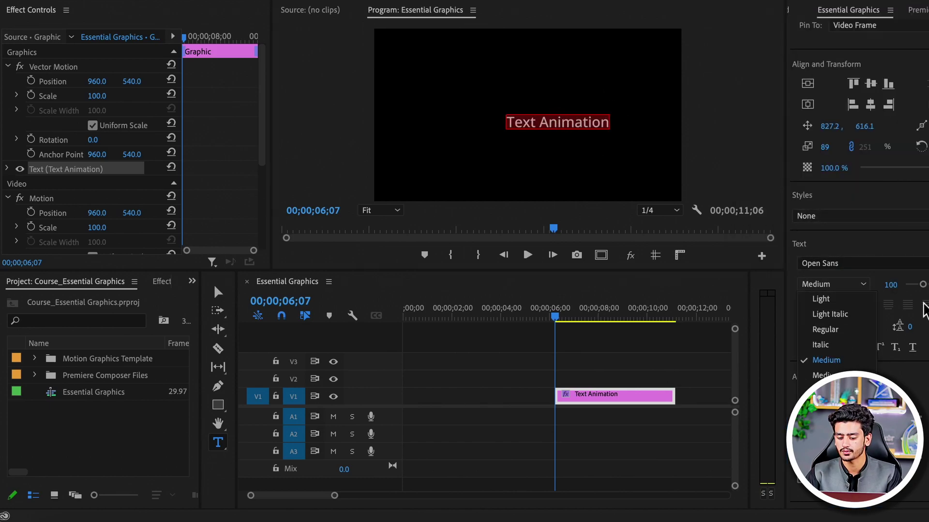
drag(923, 284, 928, 284)
key(ctrl+z)
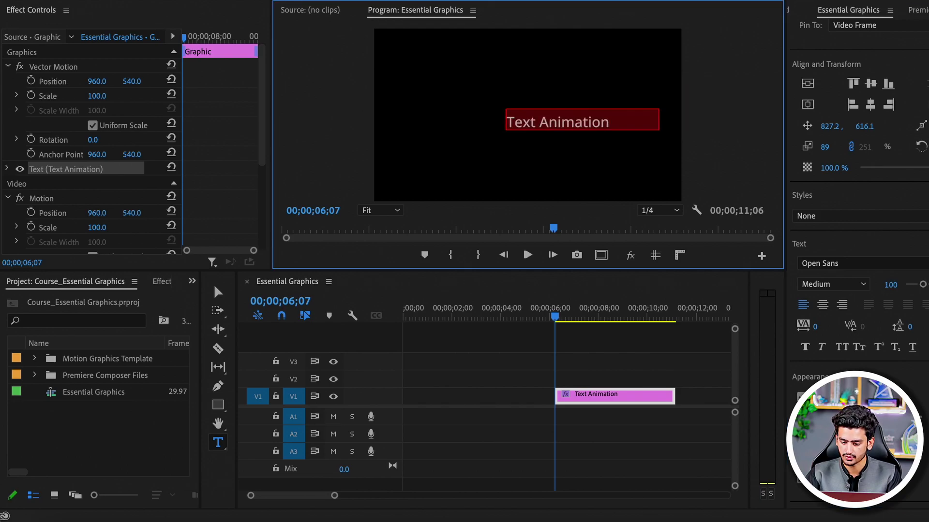
Right-align the title text and widen its tracking to about 84
click(822, 305)
click(842, 305)
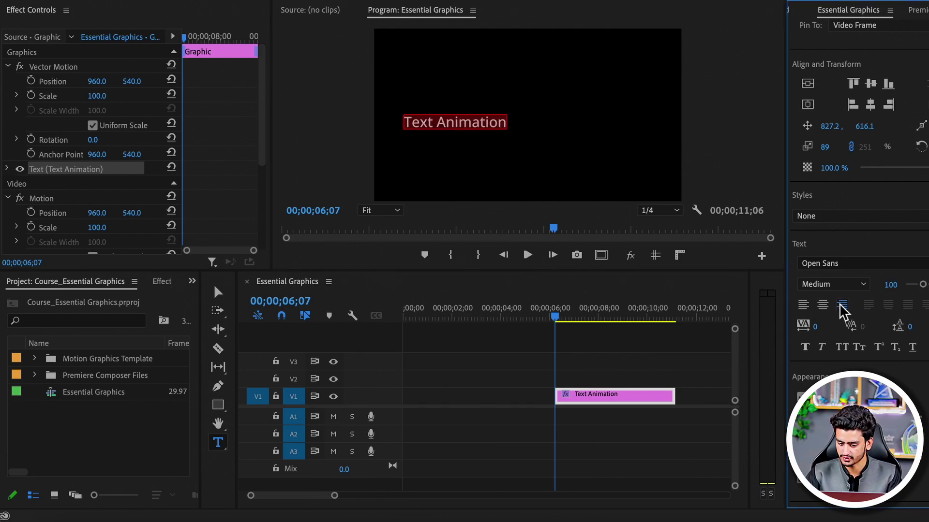
scroll(836, 341, down, 1)
scroll(837, 341, down, 1)
mouse_move(816, 299)
mouse_down()
mouse_move(852, 299)
mouse_move(831, 301)
mouse_up()
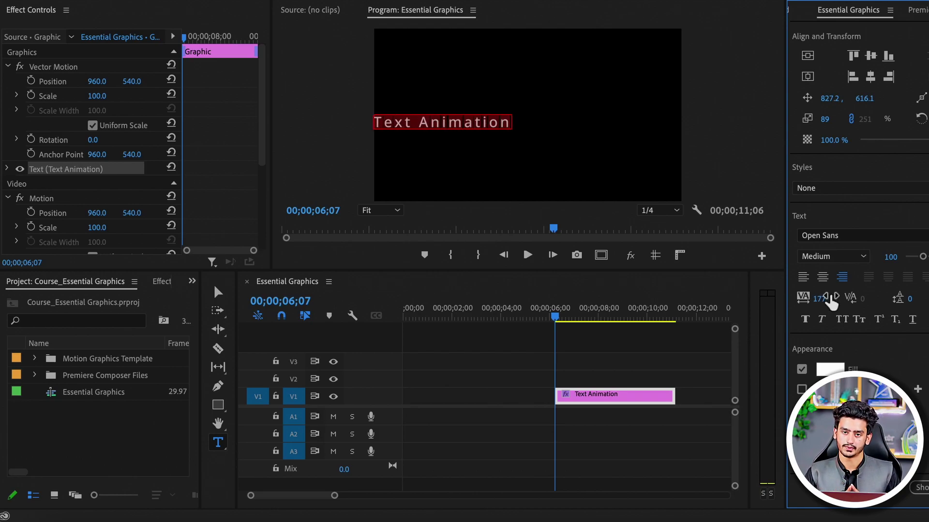
Undo the tracking change back to 0 and centre the title vertically and horizontally
key(ctrl+z)
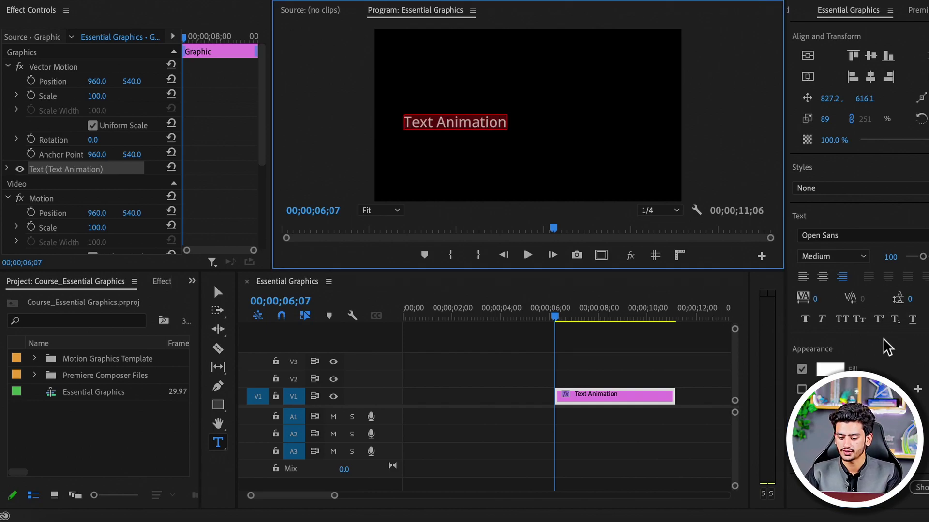
click(843, 317)
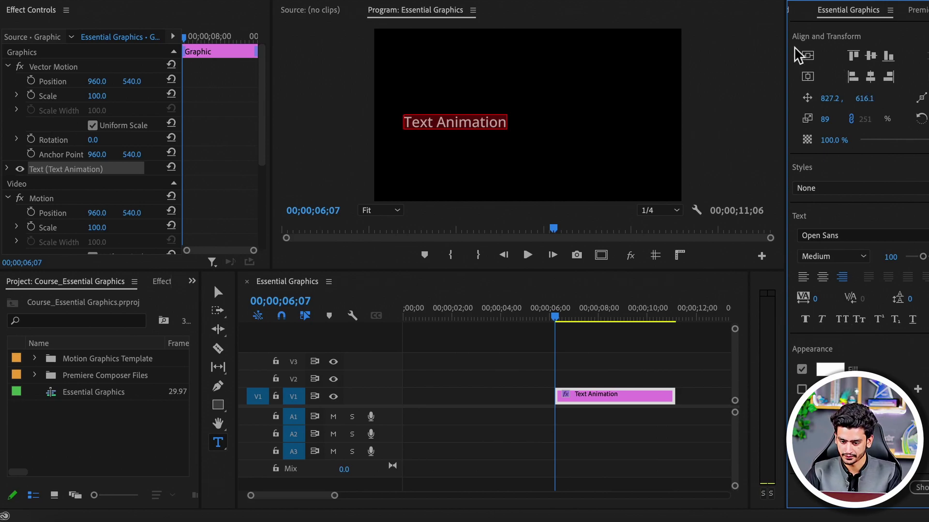
click(807, 57)
click(808, 76)
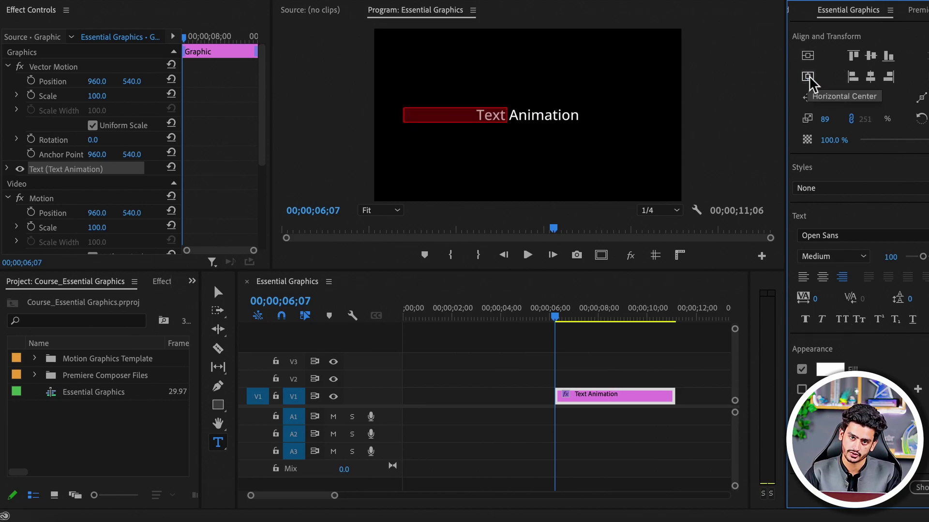
scroll(798, 339, down, 1)
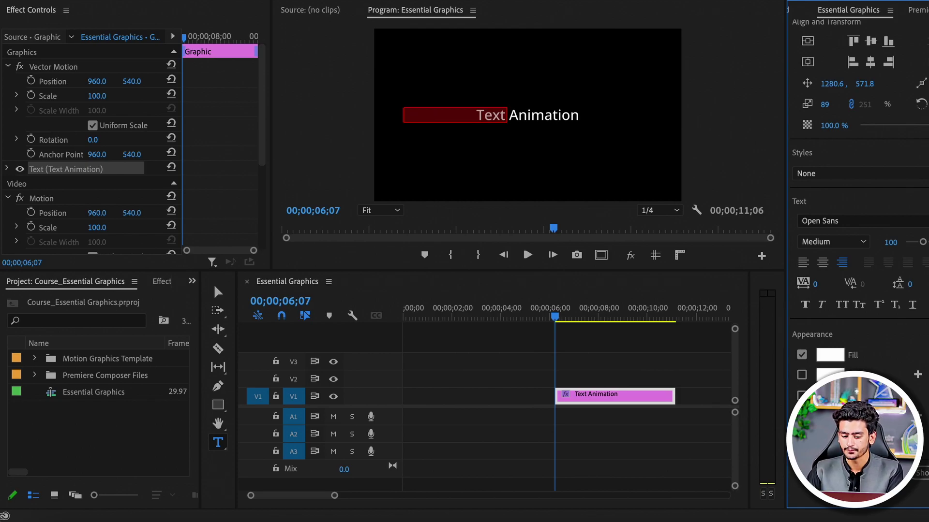
Give the title text a light sky-blue fill colour
click(841, 355)
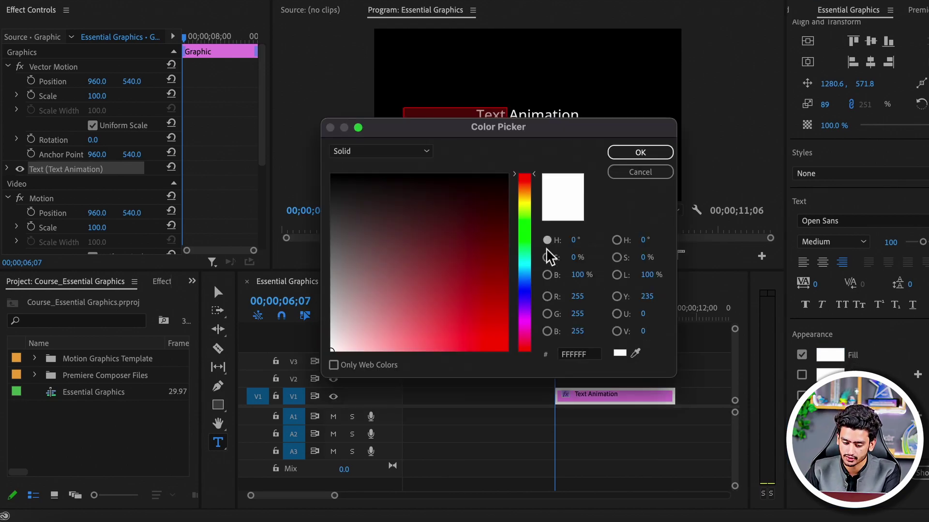
drag(522, 237, 524, 284)
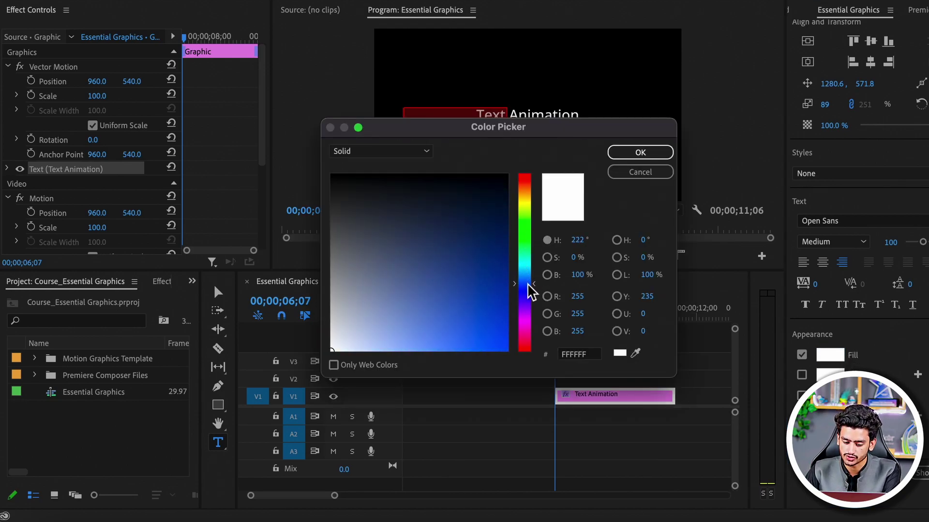
mouse_move(489, 327)
mouse_down()
mouse_move(423, 397)
mouse_move(450, 397)
mouse_up()
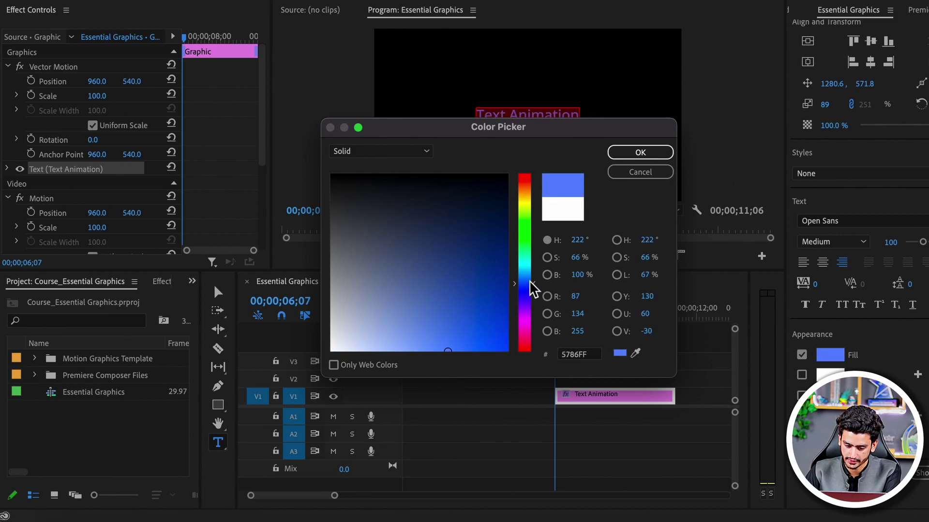
drag(527, 288, 529, 278)
click(624, 151)
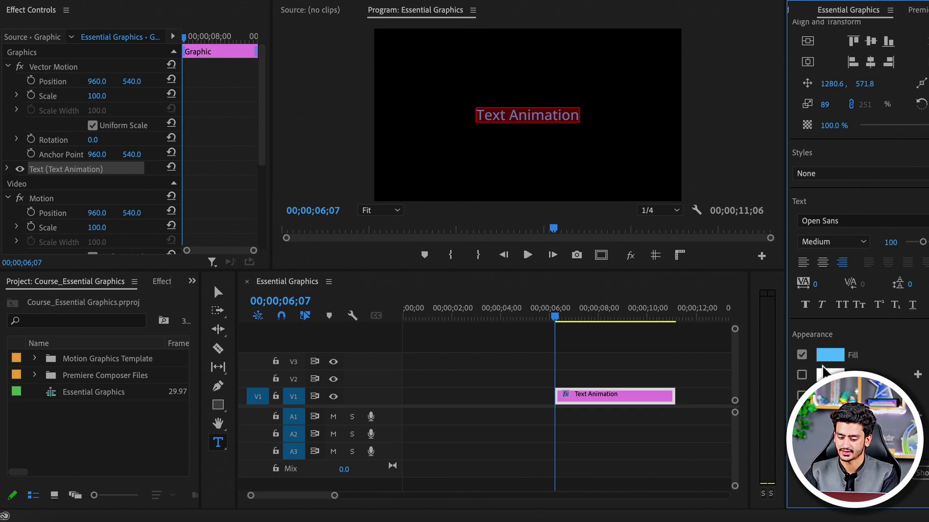
Turn on a stroke for the title and colour it saturated orange
click(802, 374)
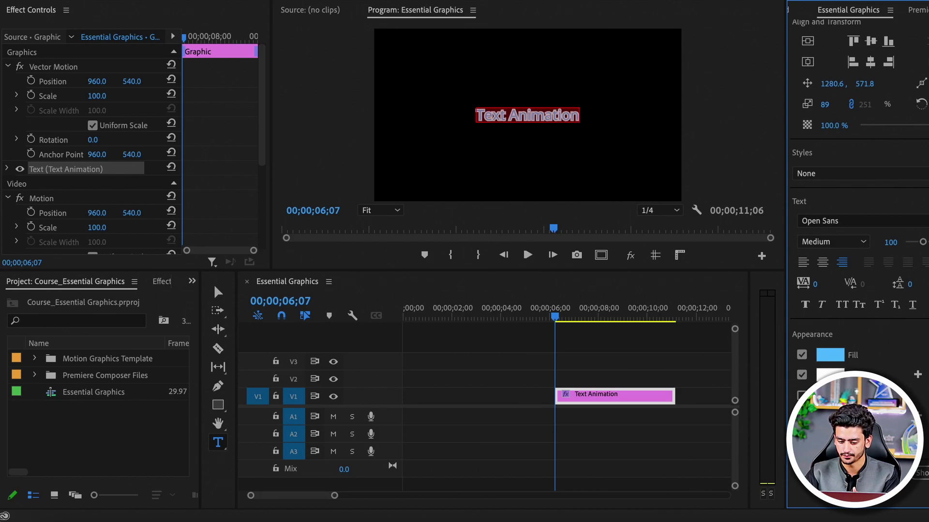
click(830, 375)
click(531, 235)
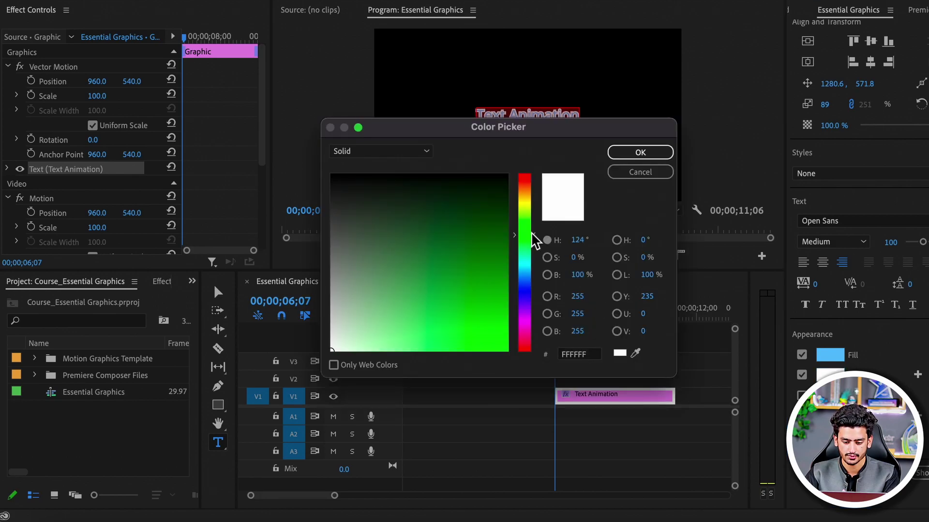
click(526, 184)
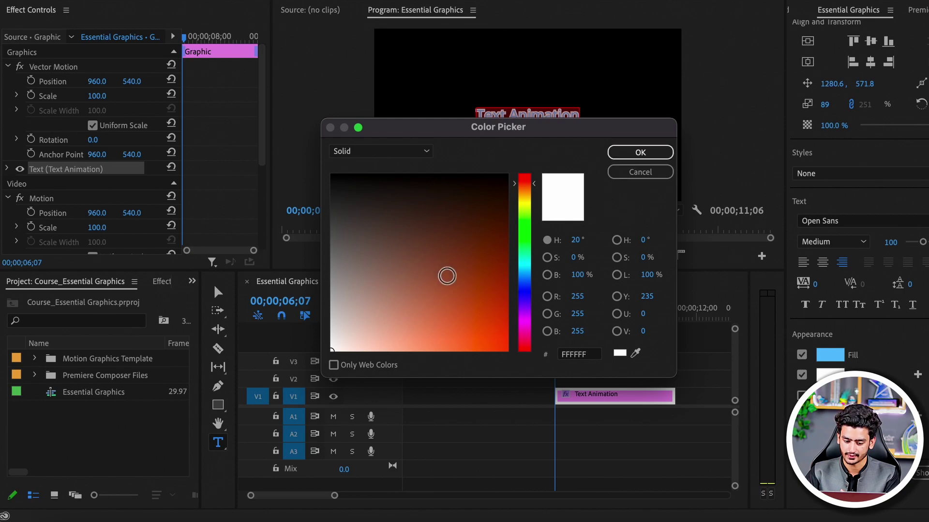
drag(446, 276, 507, 351)
click(624, 154)
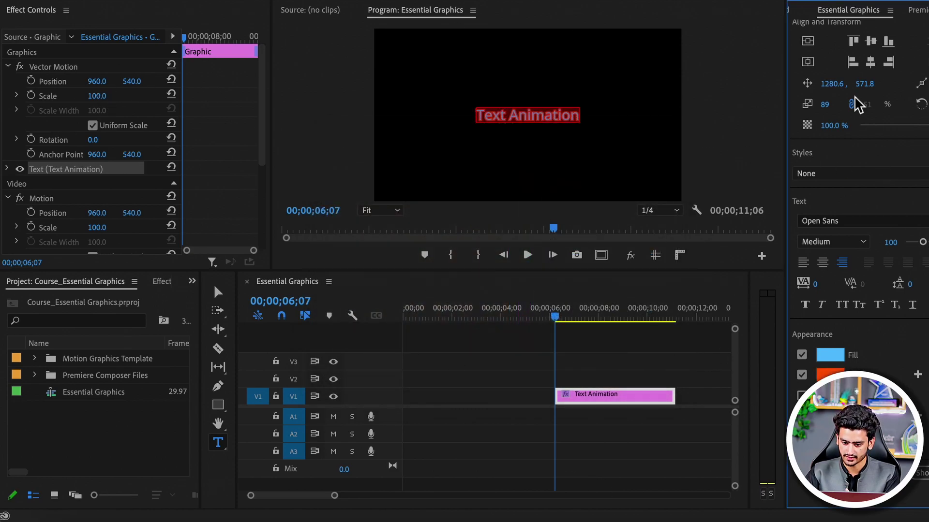
Scale the title to 160, centre it horizontally, and change the stroke colour to green
drag(826, 104, 859, 105)
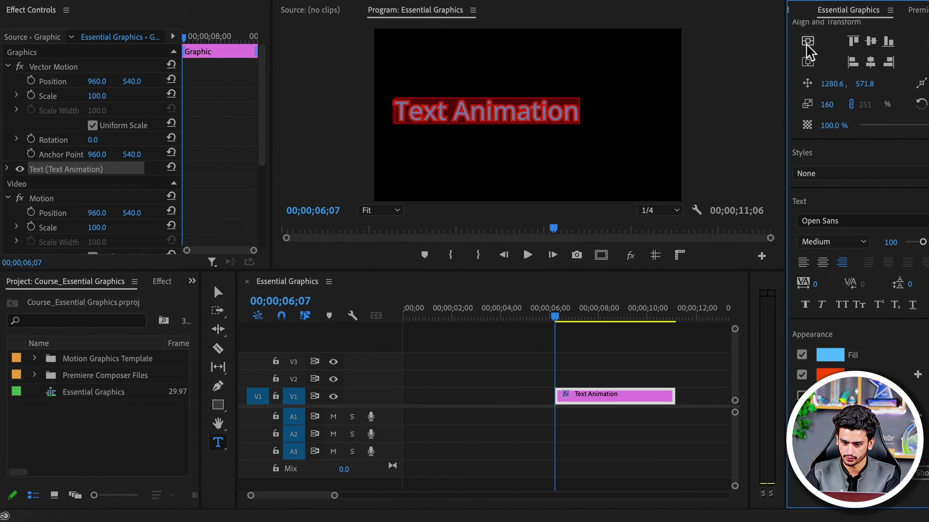
click(806, 62)
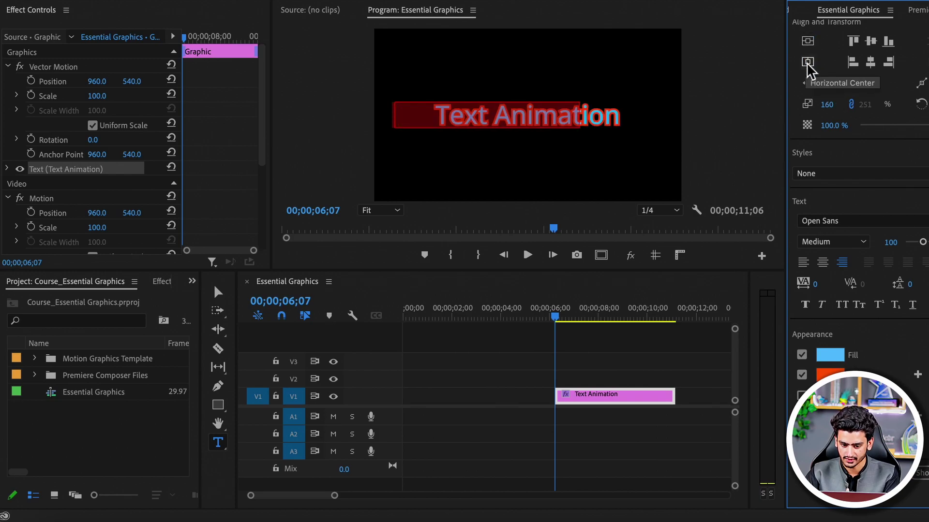
click(605, 376)
click(556, 122)
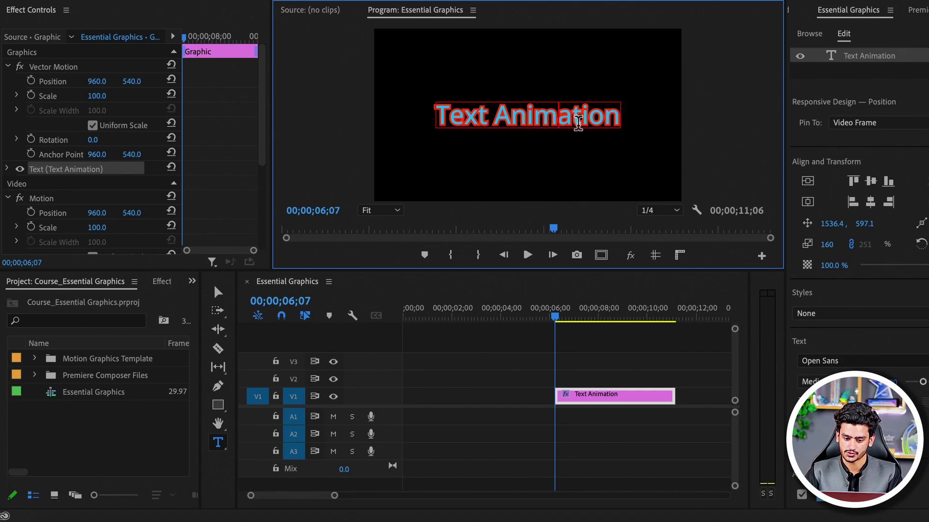
key(ctrl+a)
scroll(866, 284, down, 5)
click(830, 389)
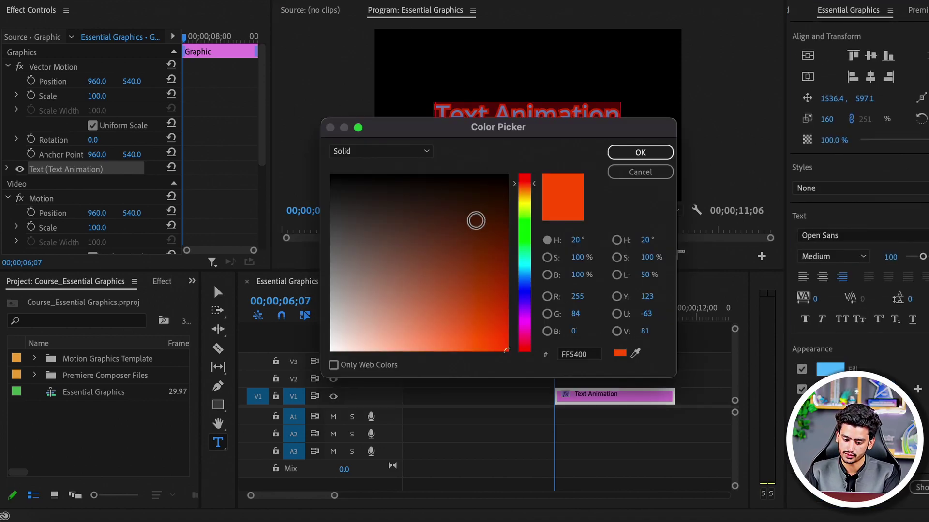
drag(529, 257, 530, 230)
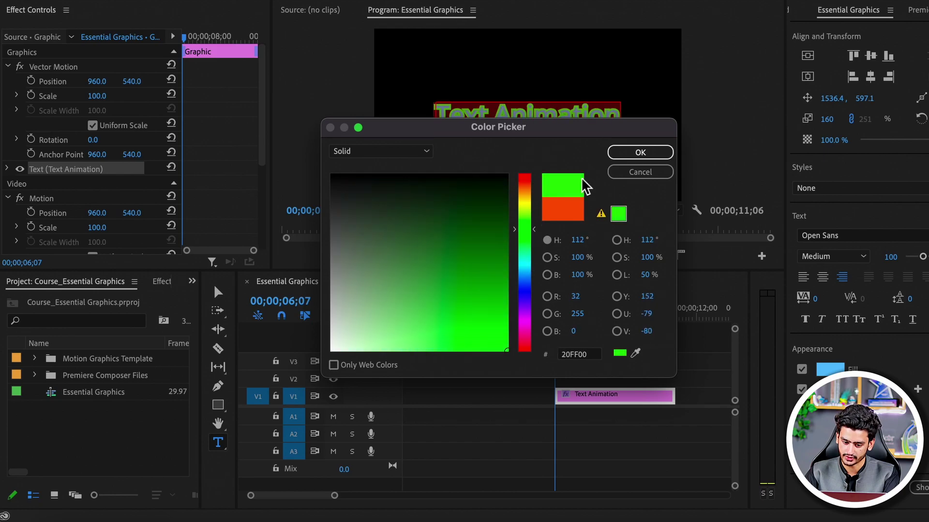
click(622, 153)
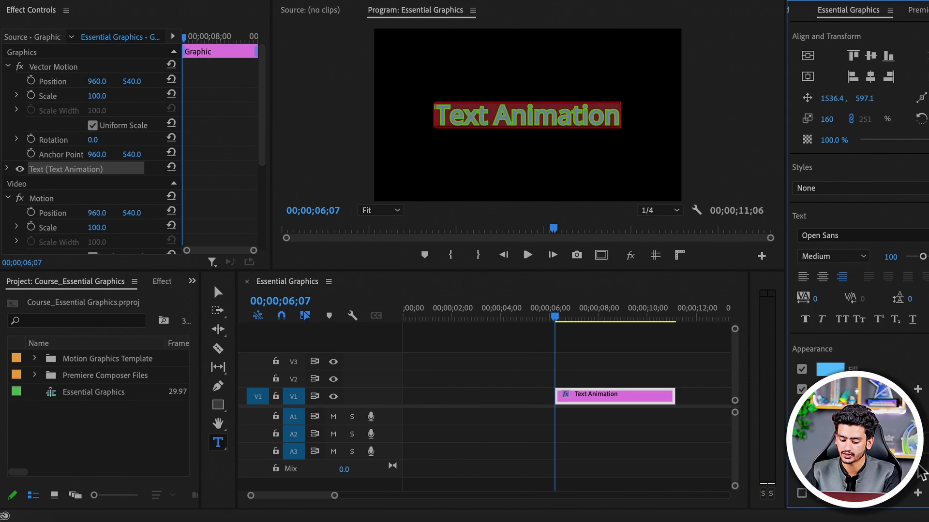
Set the title's background colour to bright yellow FEFF00
click(830, 389)
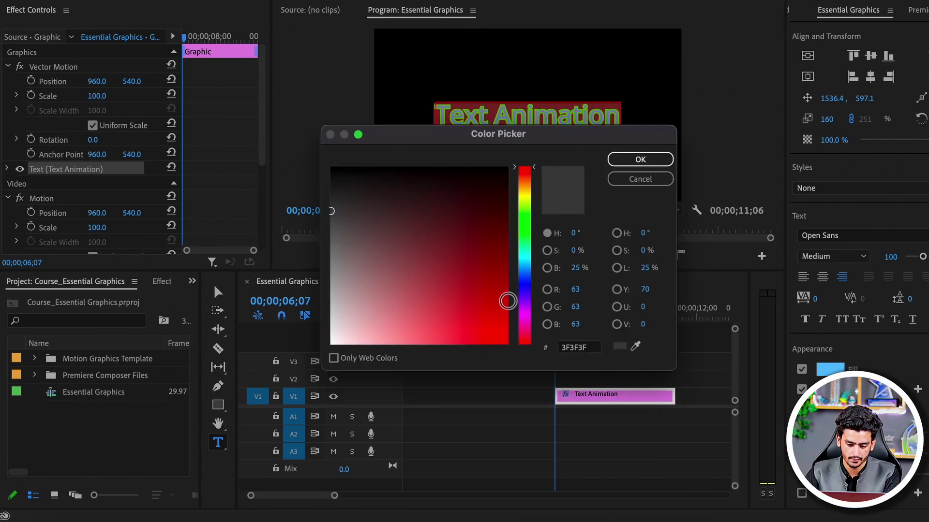
drag(524, 280, 535, 191)
drag(498, 277, 526, 398)
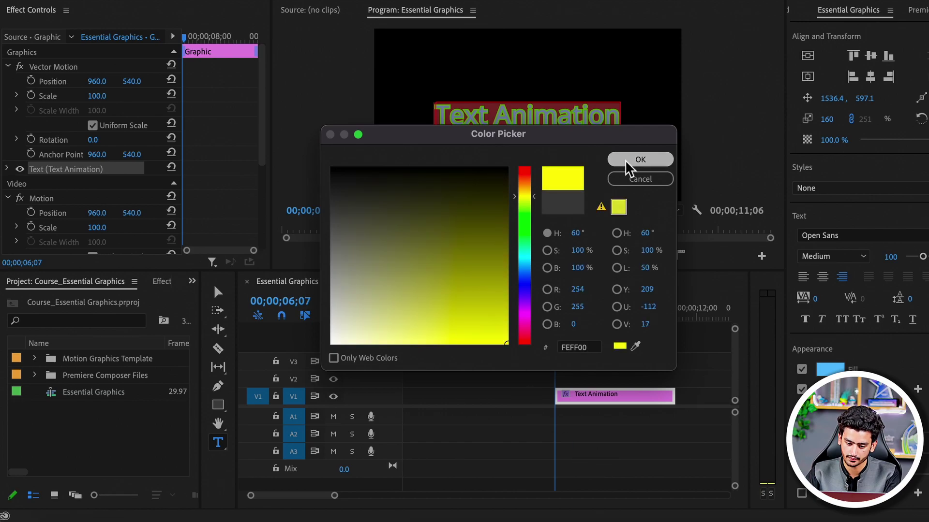
click(629, 161)
Reselect the title text and enlarge the yellow background's size
click(586, 378)
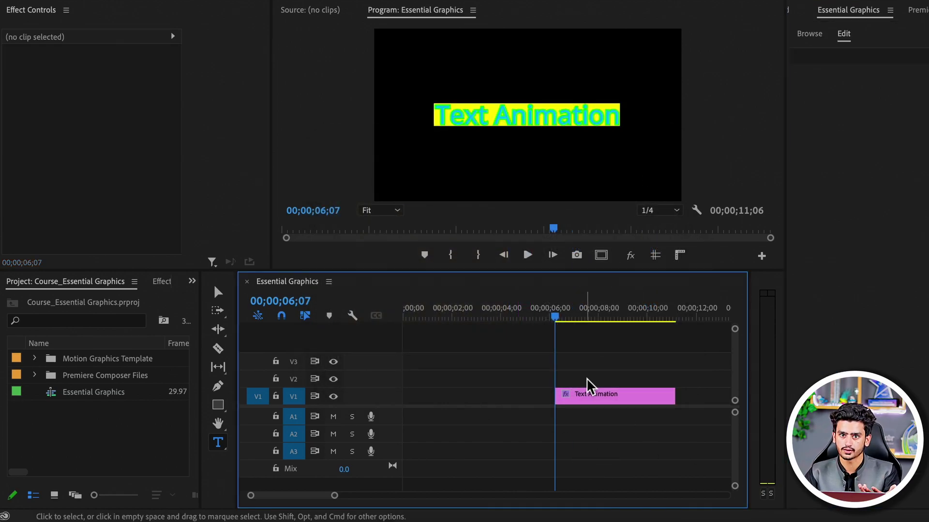
click(545, 127)
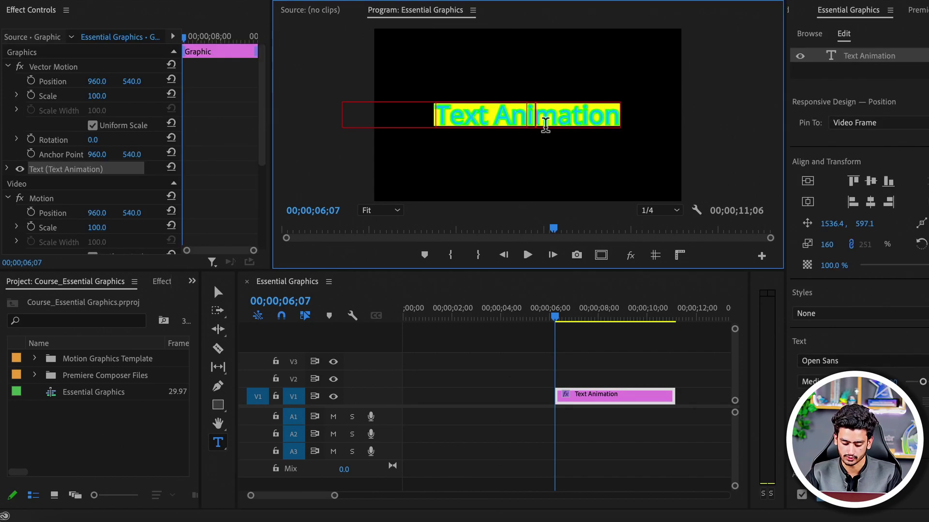
key(ctrl+a)
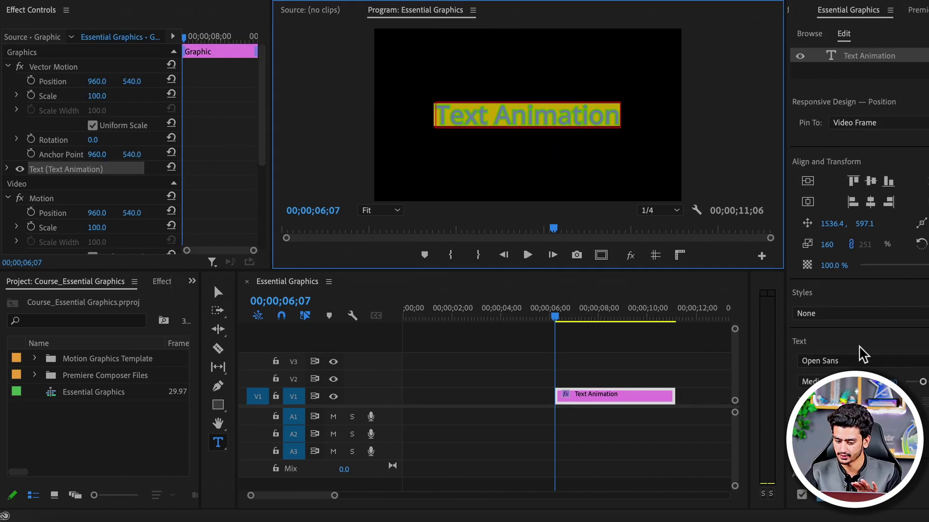
scroll(858, 346, down, 5)
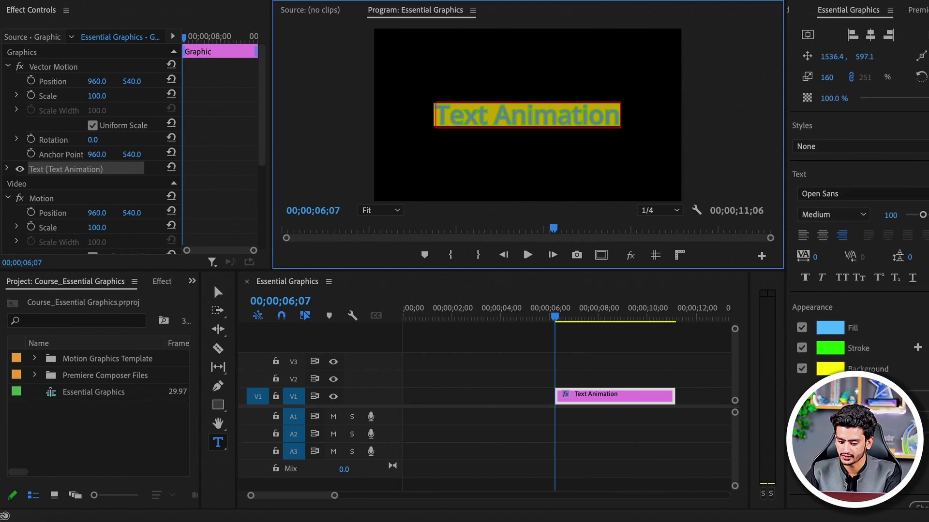
drag(857, 411, 921, 418)
drag(856, 411, 864, 411)
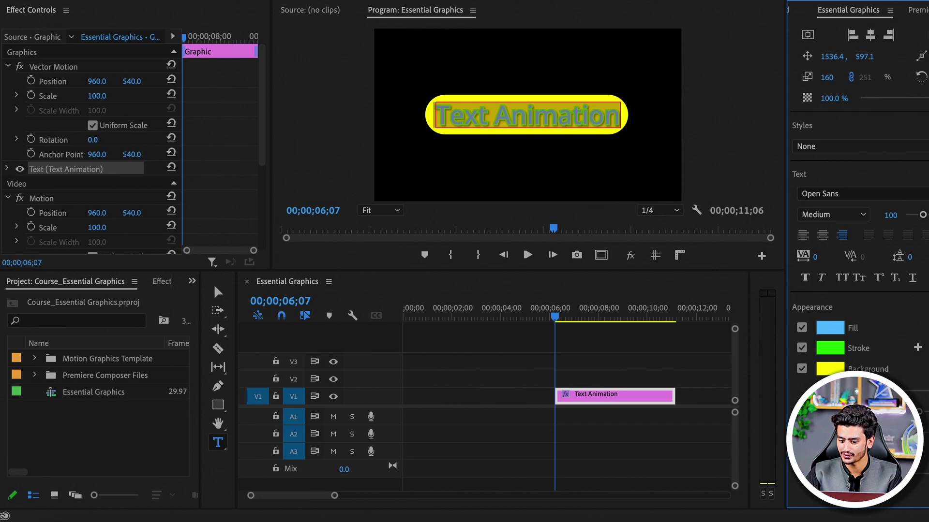
scroll(858, 241, down, 2)
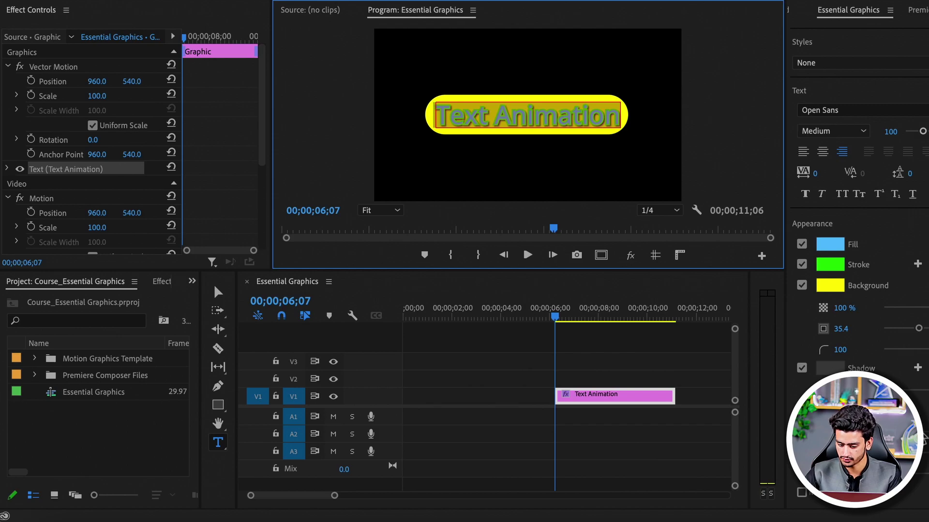
scroll(922, 428, down, 1)
scroll(860, 290, down, 1)
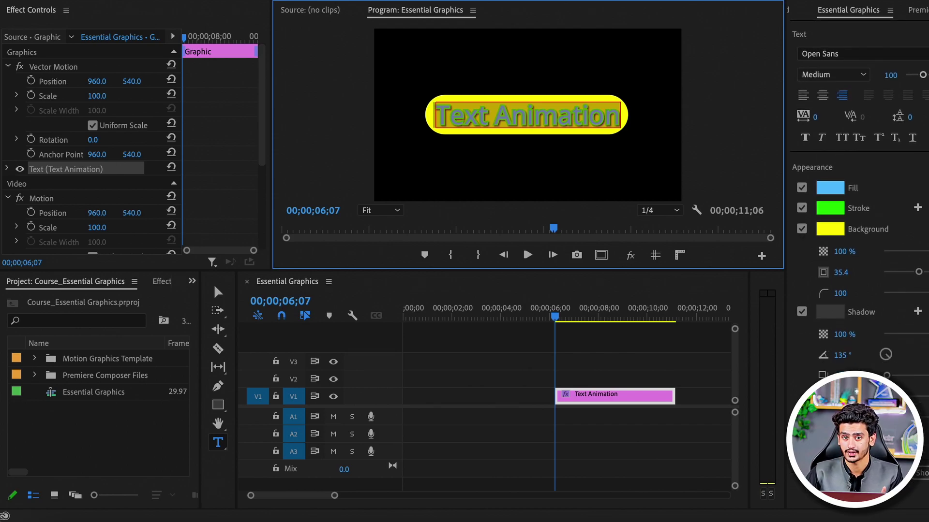
Reset the title text to small plain formatting, then select the clip and add a rectangle shape
click(633, 355)
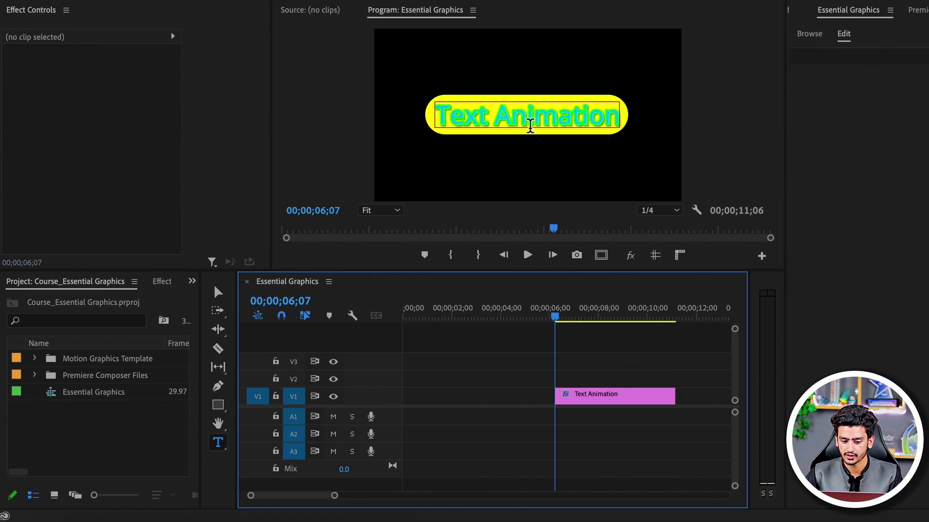
click(530, 124)
key(ctrl+a)
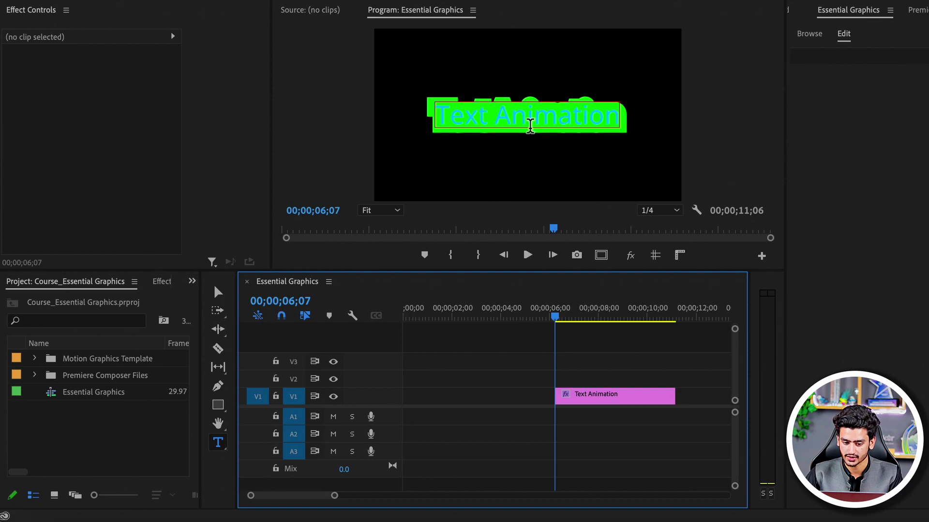
key(ctrl+alt+Left)
click(530, 126)
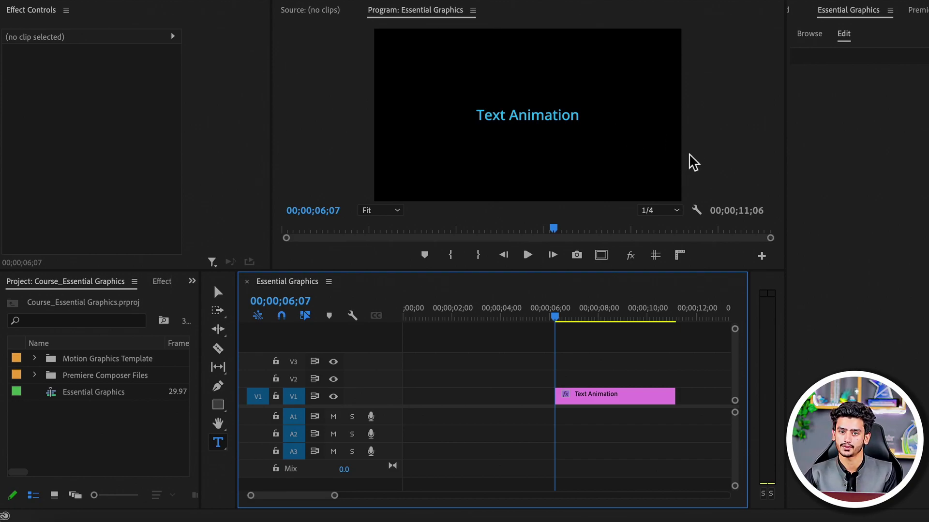
click(600, 397)
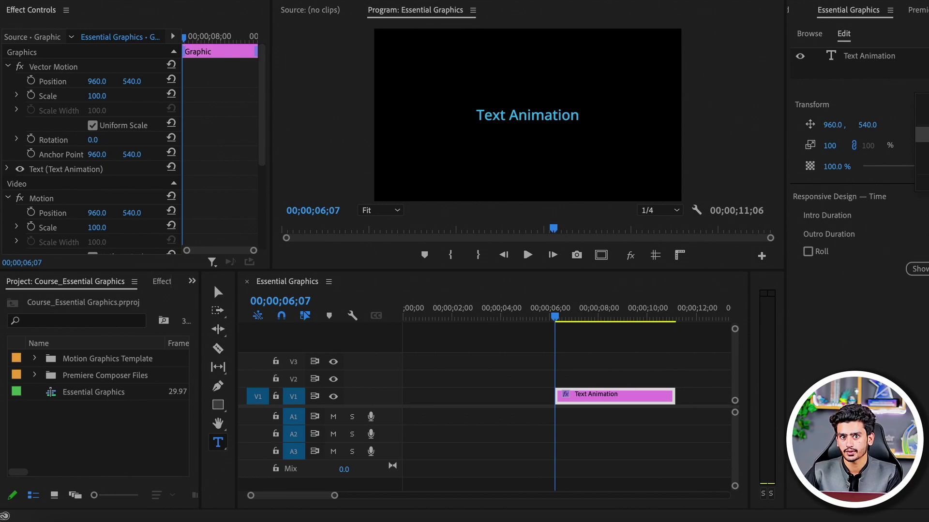
key(ctrl+alt+r)
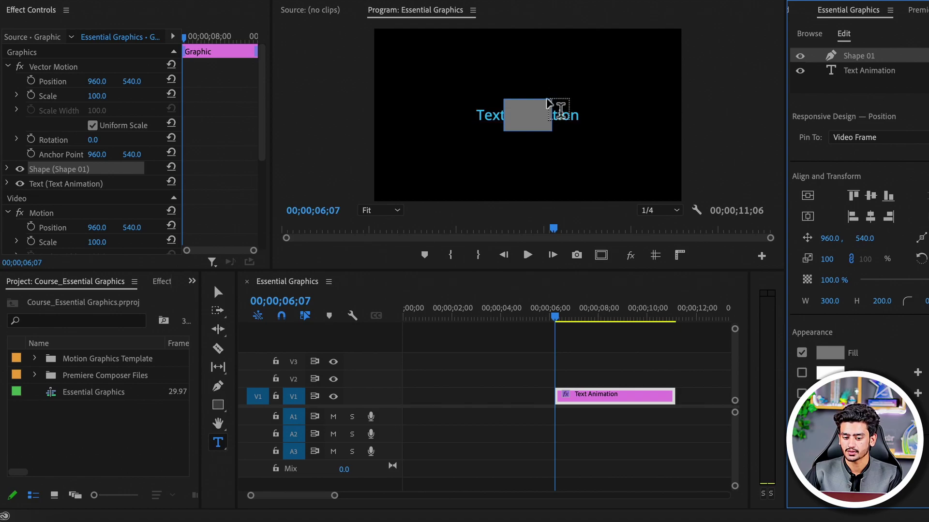
Scale the rectangle to 255, set its height to 57, and round its corners into a pill
mouse_move(826, 261)
mouse_down()
mouse_move(866, 261)
mouse_move(829, 238)
mouse_move(922, 238)
mouse_up()
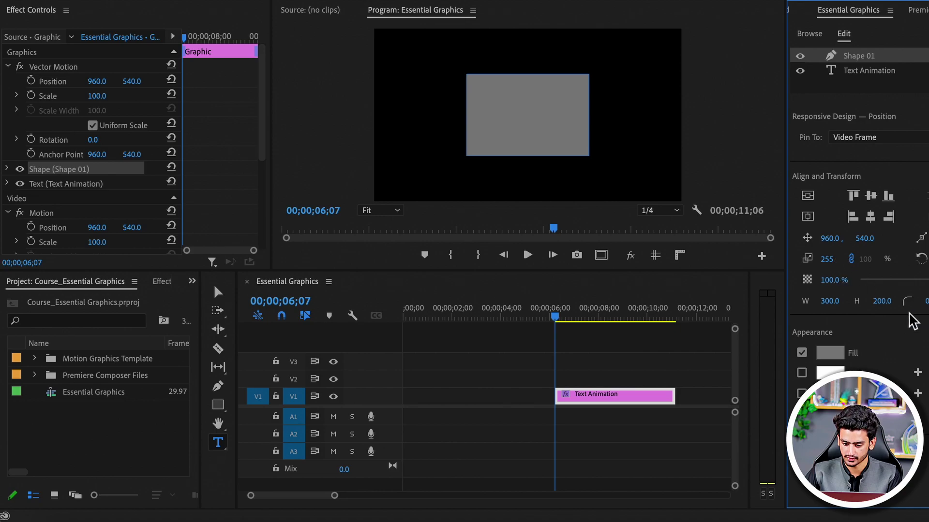
drag(882, 301, 868, 301)
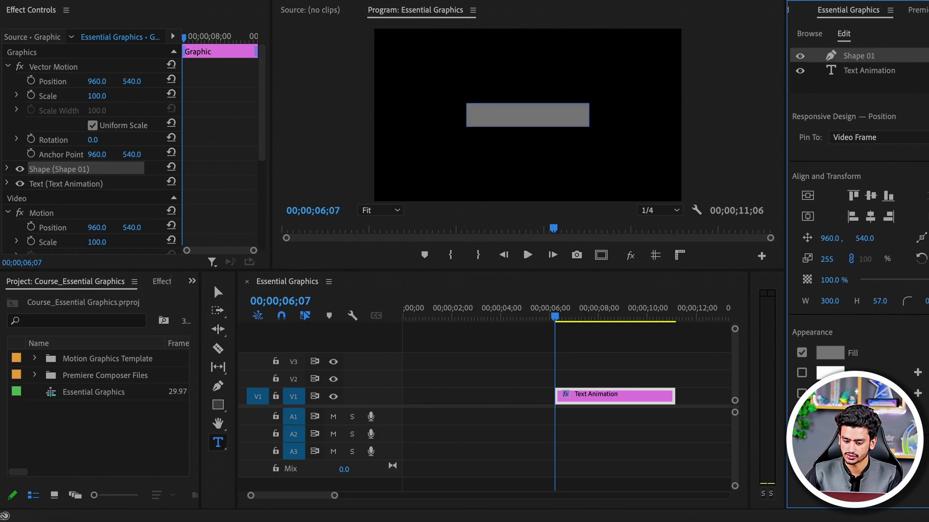
drag(925, 301, 928, 301)
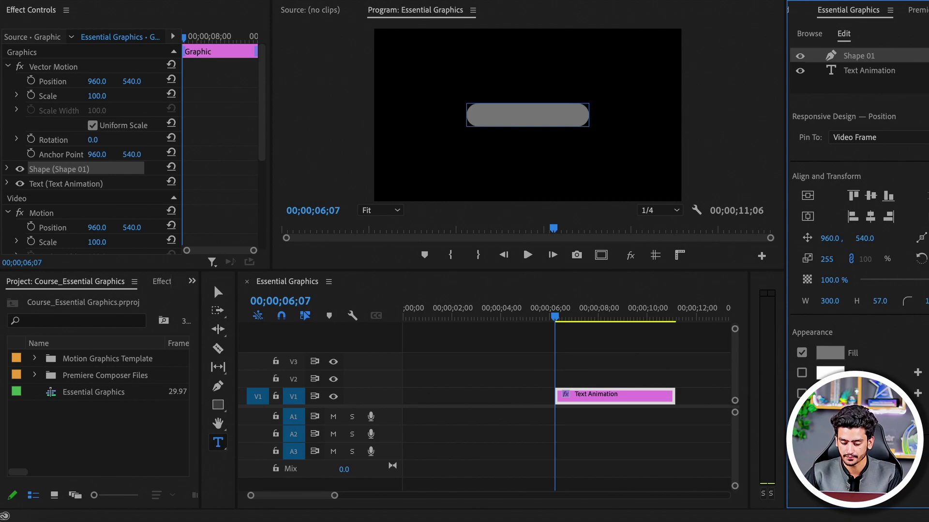
click(802, 373)
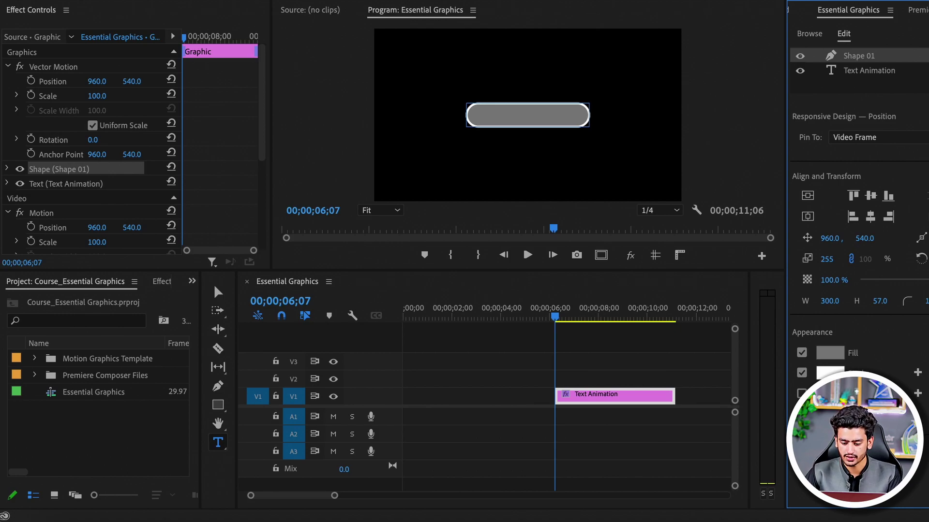
click(802, 374)
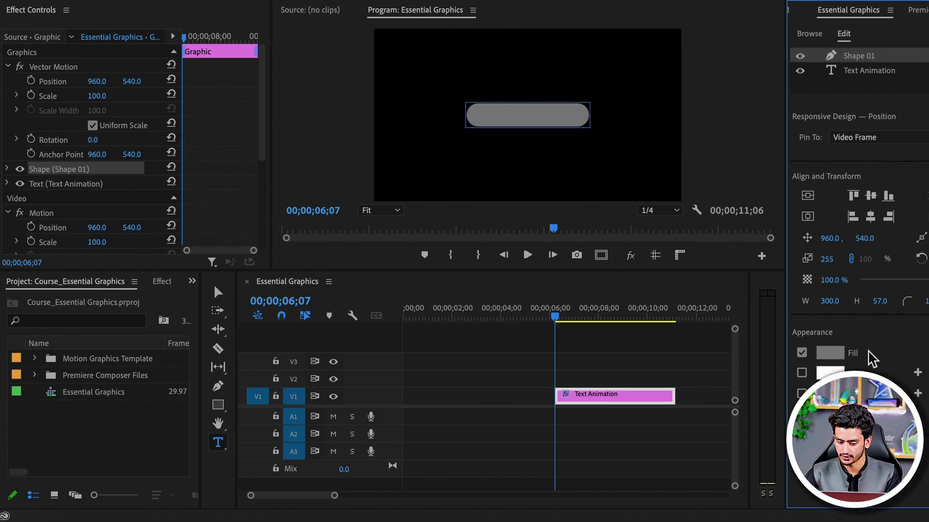
click(835, 353)
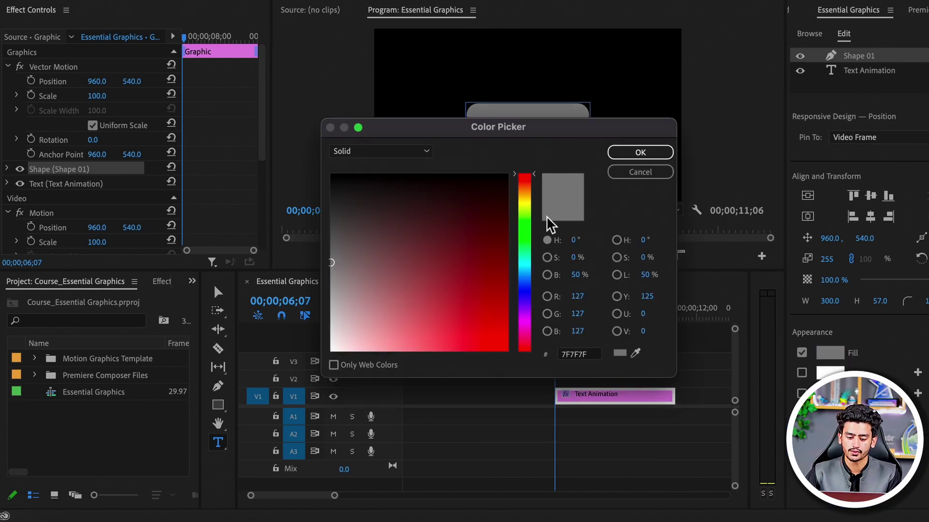
Change the rounded bar's fill colour to orange FFB800
drag(528, 209, 527, 195)
drag(492, 243, 514, 382)
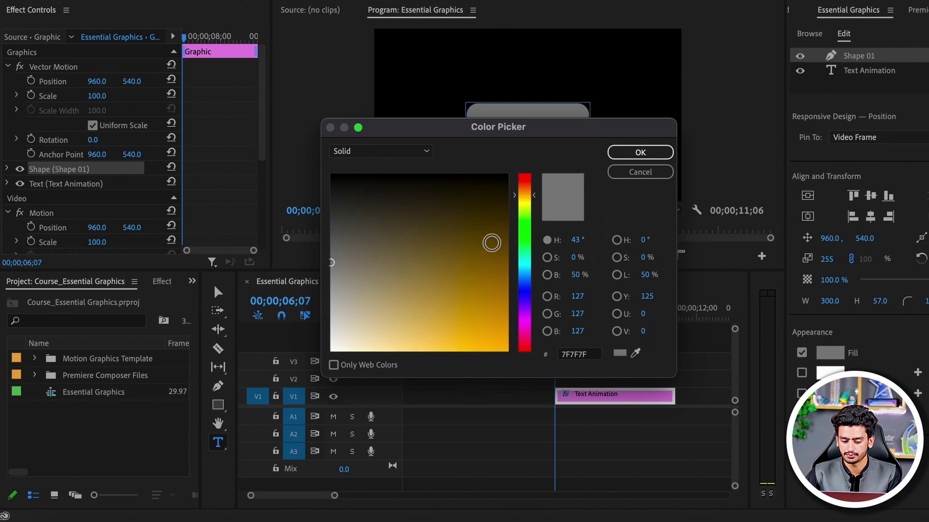
click(658, 151)
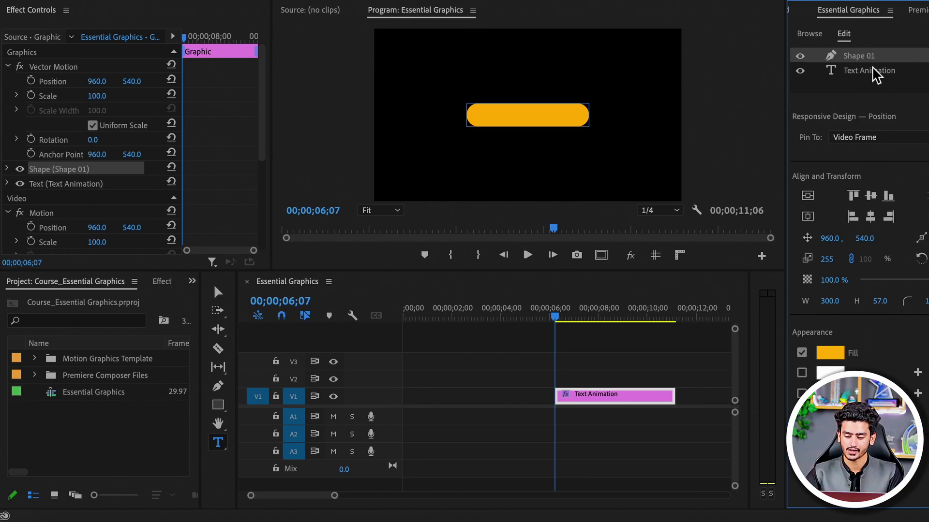
Move the Text Animation layer above Shape 01 and colour all title text #141414
drag(906, 72, 904, 55)
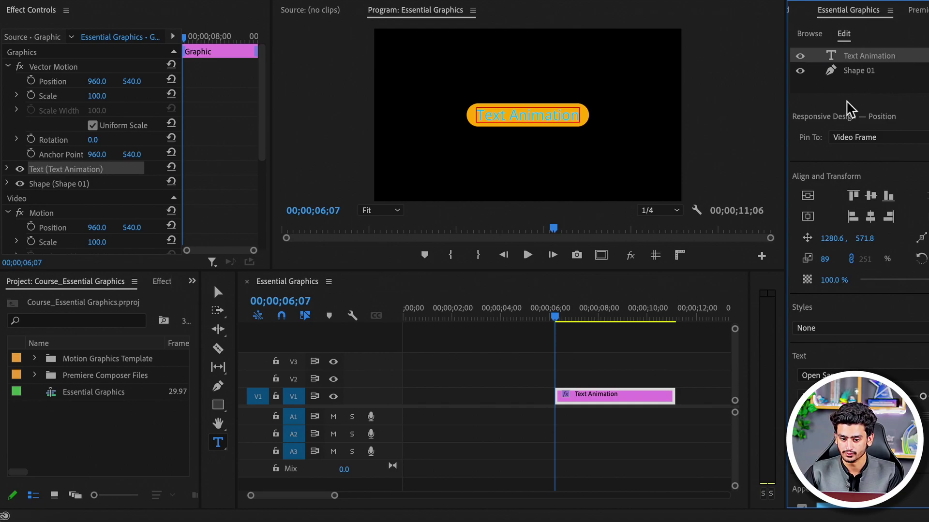
click(546, 117)
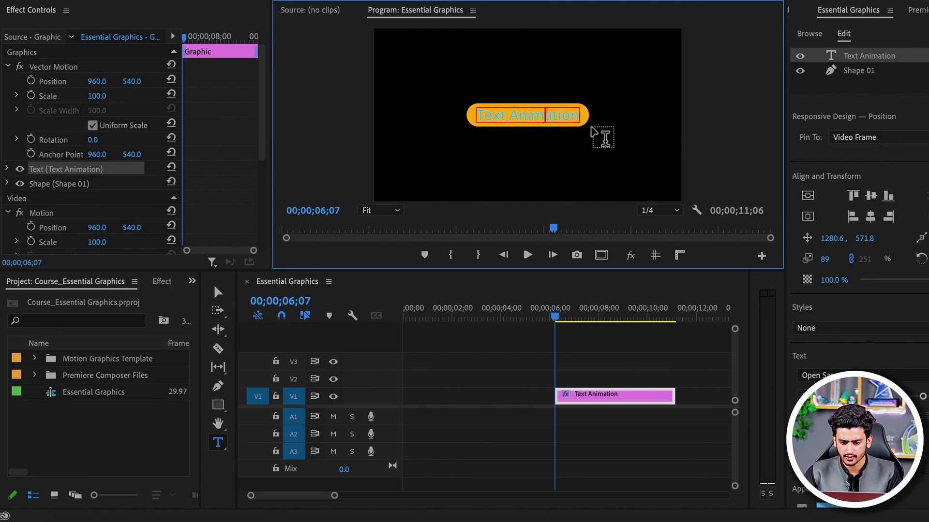
key(ctrl+a)
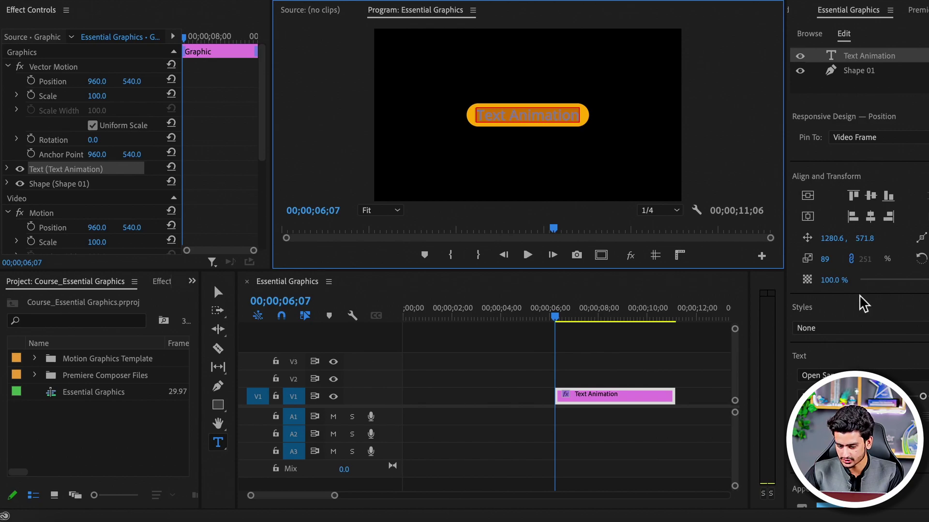
scroll(866, 328, down, 5)
click(823, 385)
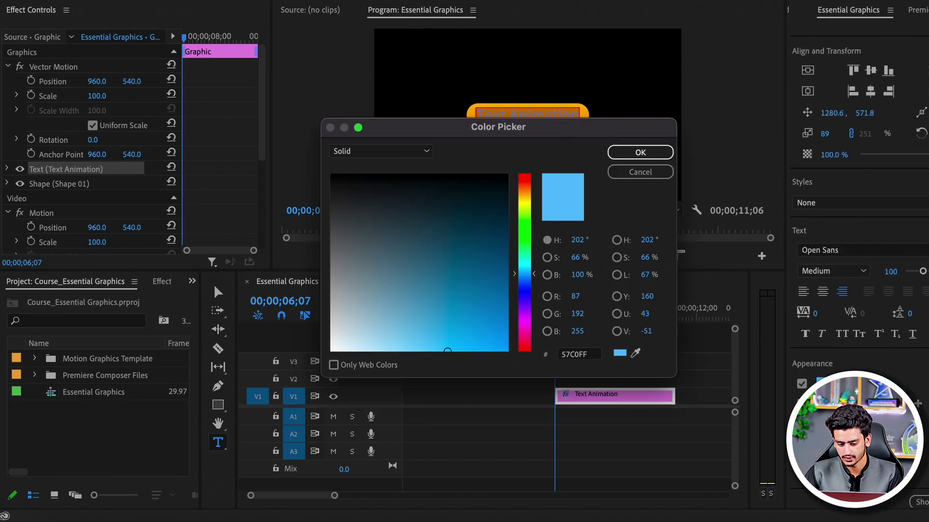
drag(347, 197, 331, 188)
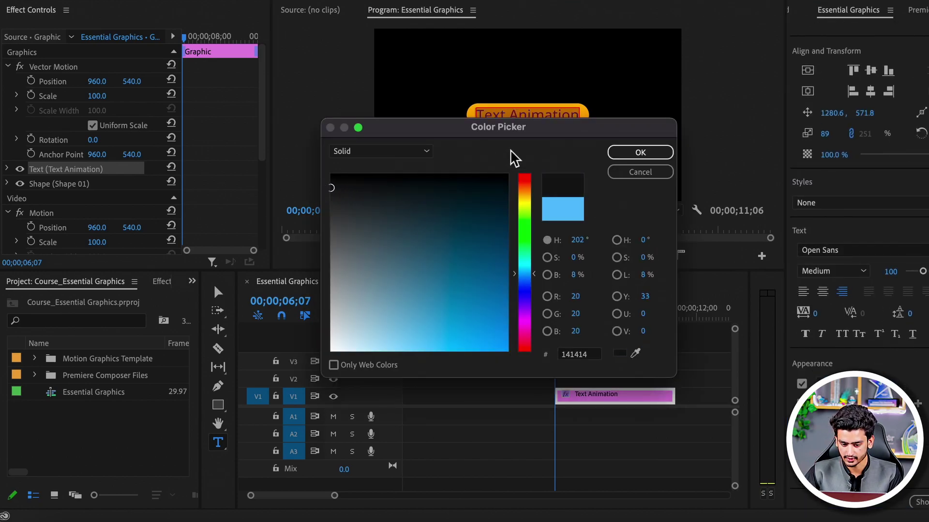
click(640, 152)
Save the project and shift the title clip to start at about 4 seconds
click(599, 375)
key(ctrl+s)
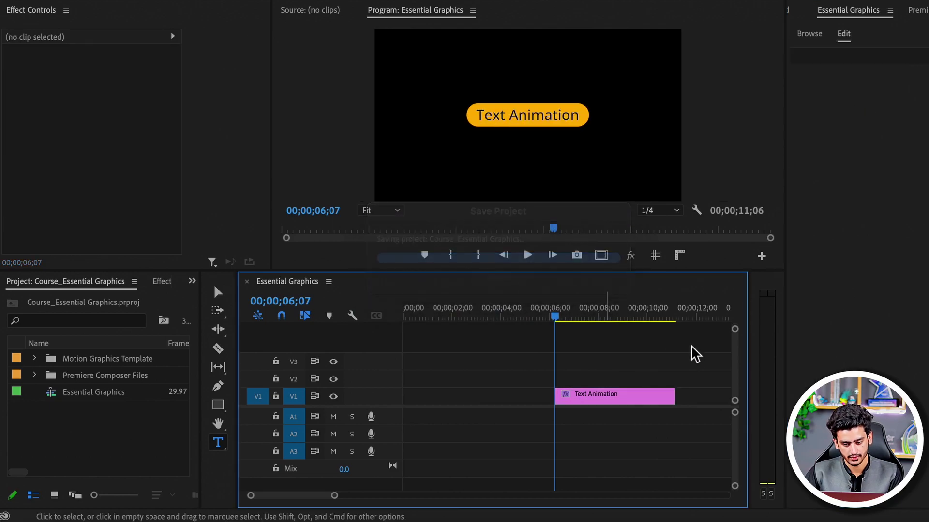
drag(605, 394, 549, 394)
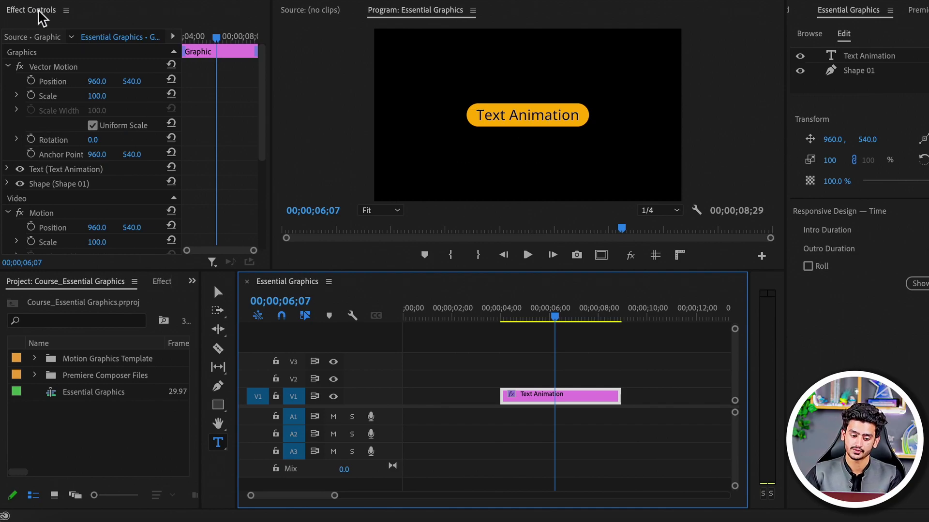
Select the Shape 01 pill layer in Effect Controls and expand its properties
scroll(30, 147, down, 1)
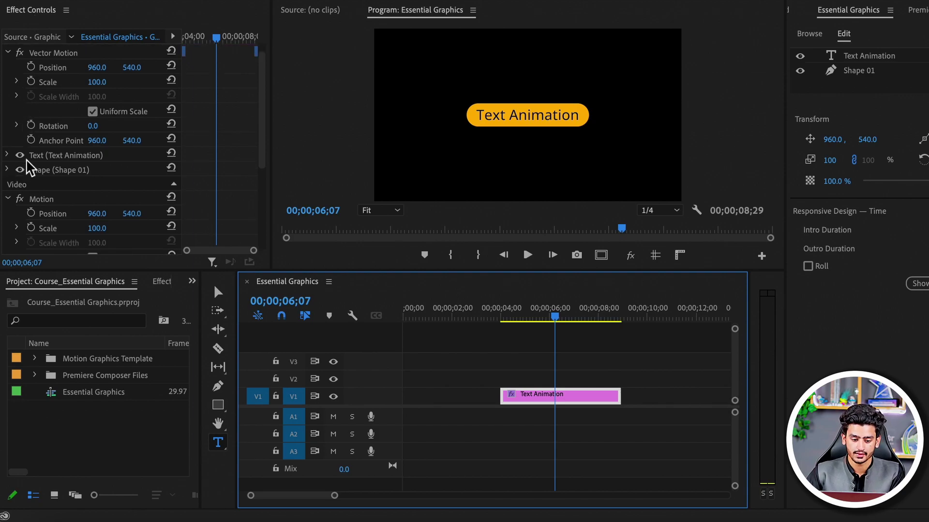
click(42, 155)
click(46, 170)
scroll(47, 170, down, 5)
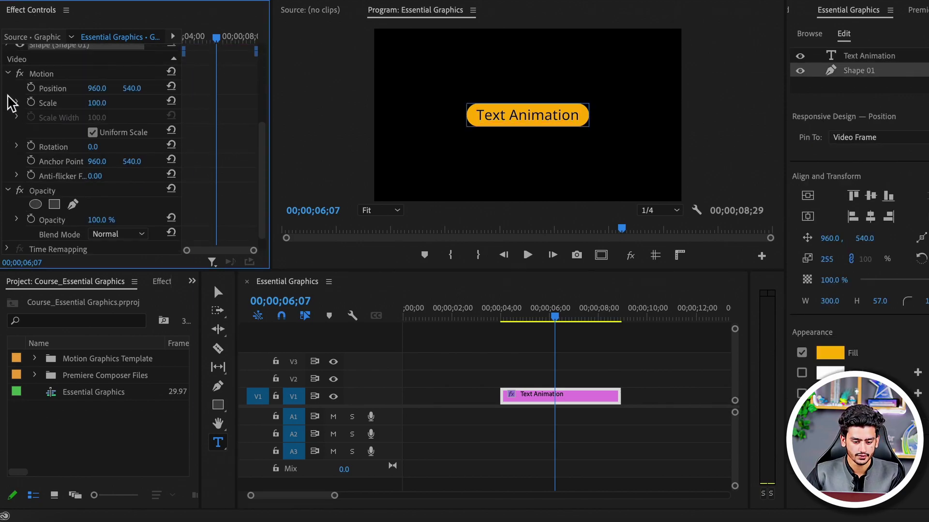
scroll(23, 107, up, 5)
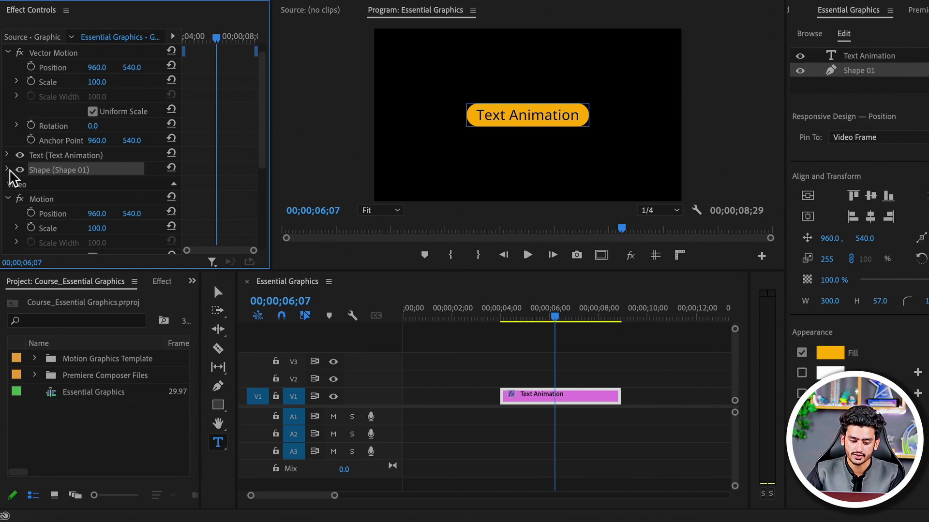
click(8, 169)
Select the Text Animation layer and expand it to show its Source Text properties
scroll(124, 195, down, 5)
scroll(123, 196, down, 1)
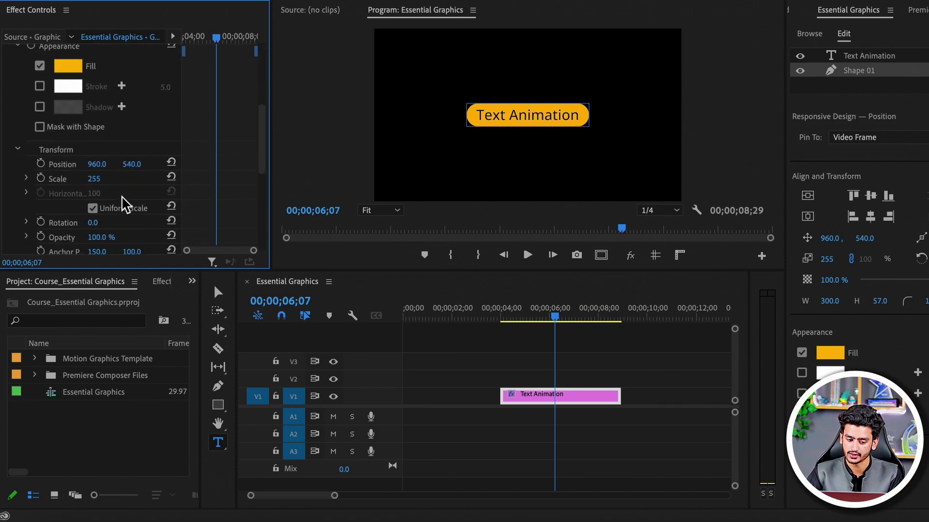
scroll(123, 191, up, 3)
scroll(120, 179, up, 3)
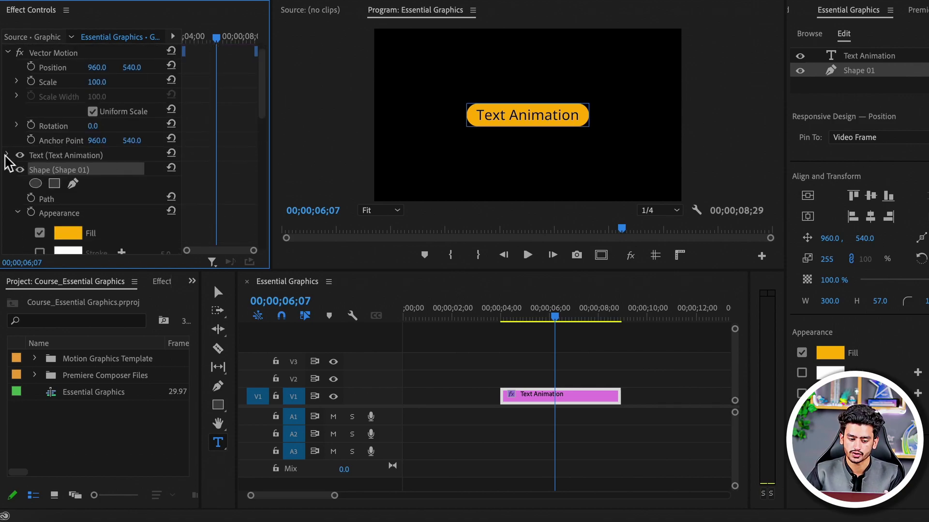
click(7, 155)
click(8, 155)
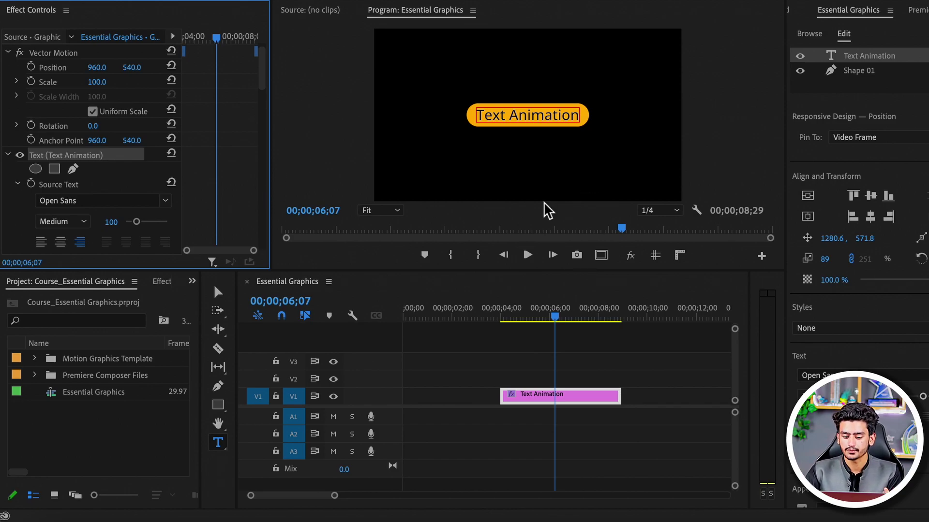
Keyframe Position so the title starts below the frame at the clip's first frame and rises to centre
drag(525, 317, 520, 318)
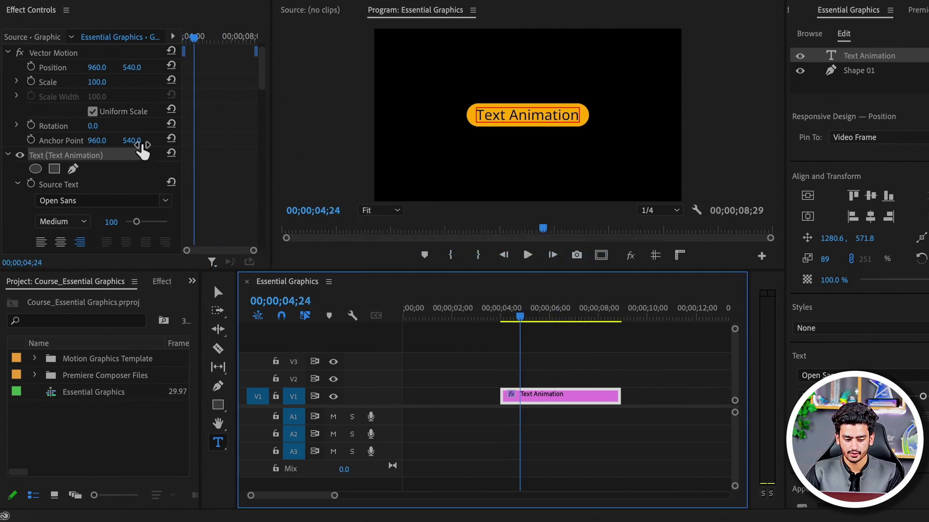
scroll(144, 125, up, 1)
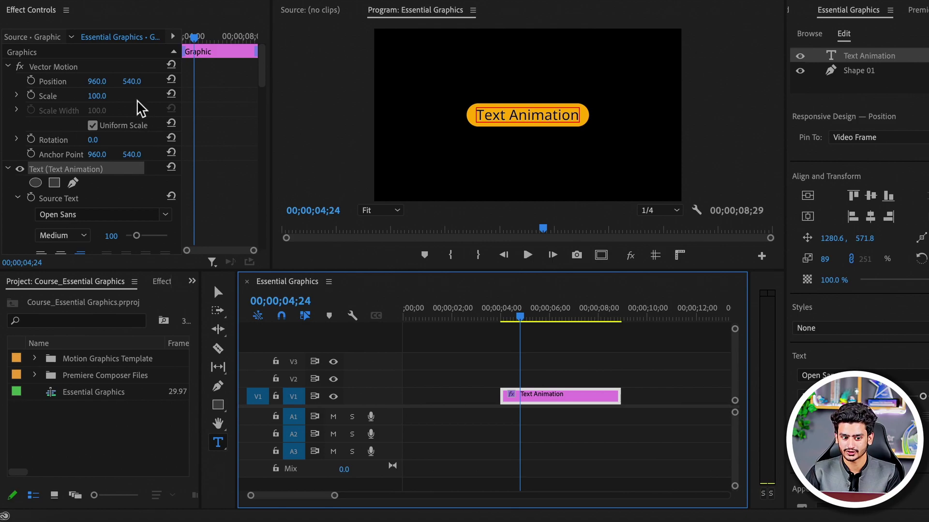
click(32, 81)
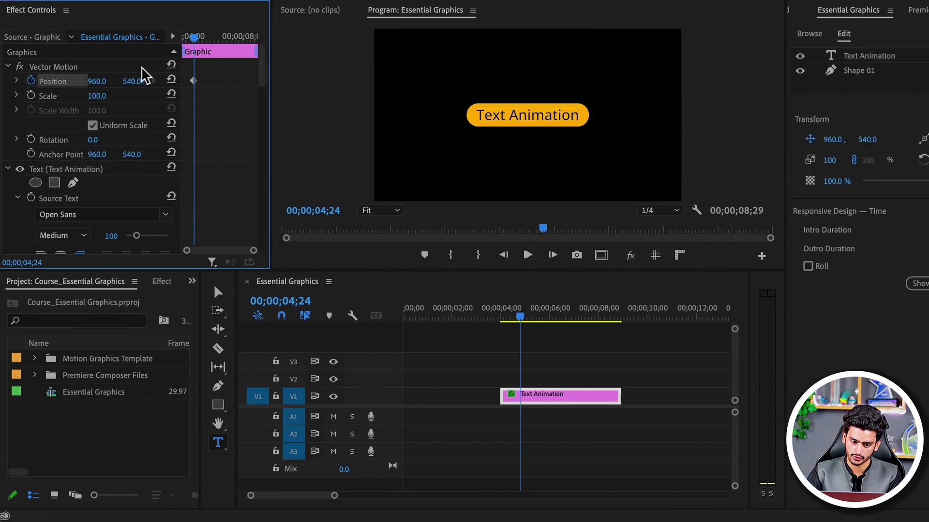
click(192, 34)
drag(191, 34, 183, 34)
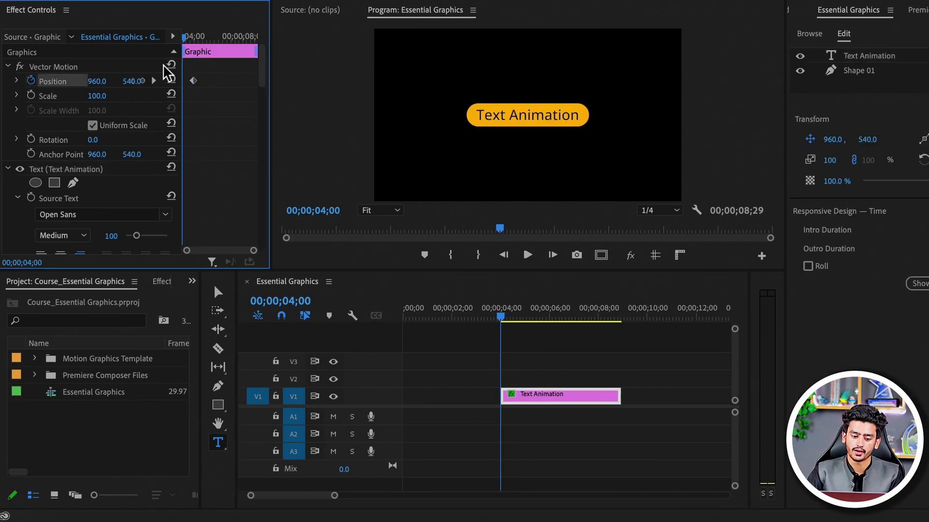
drag(132, 81, 203, 82)
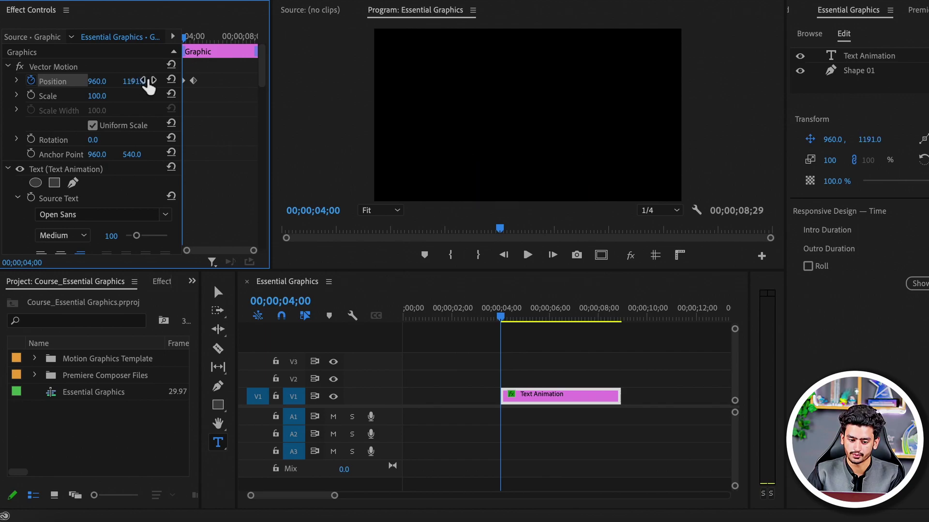
key(space)
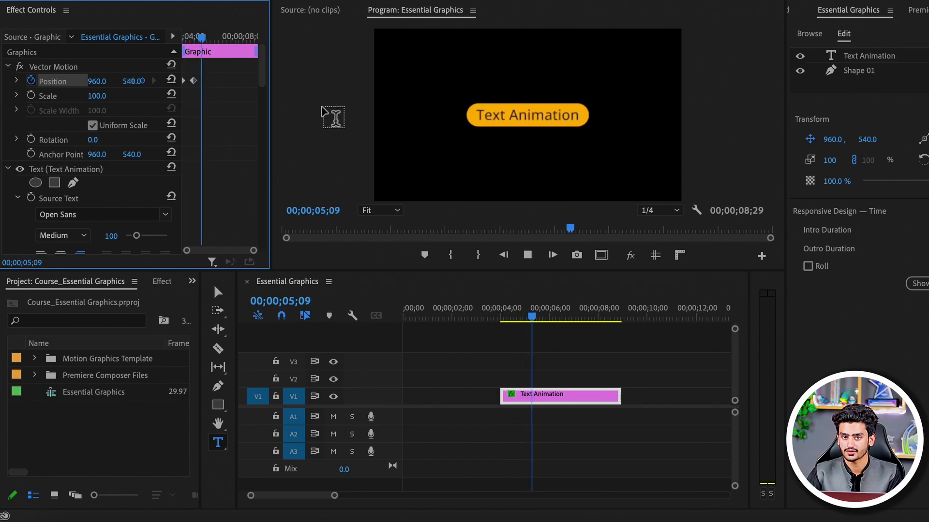
key(space)
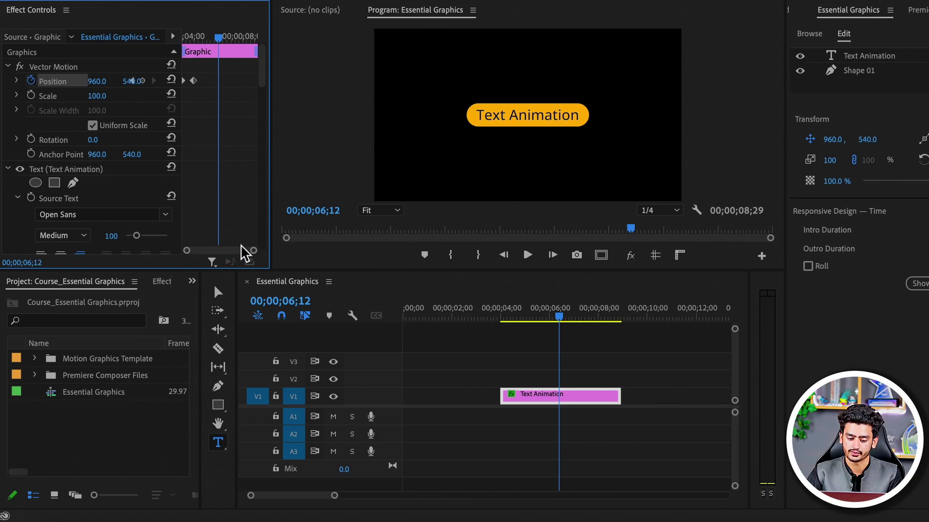
Move the end Position keyframe earlier, apply Ease In to it and Ease Out to the start keyframe
drag(252, 250, 187, 251)
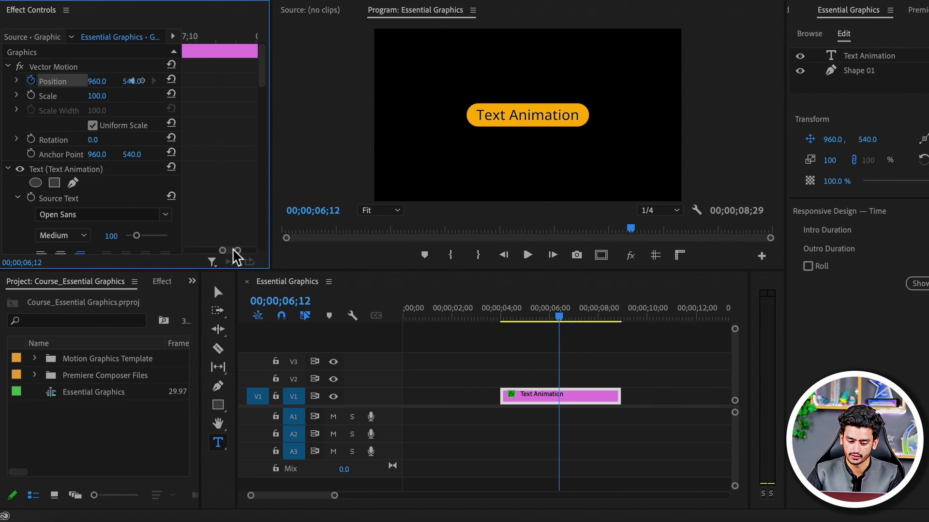
drag(202, 251, 229, 251)
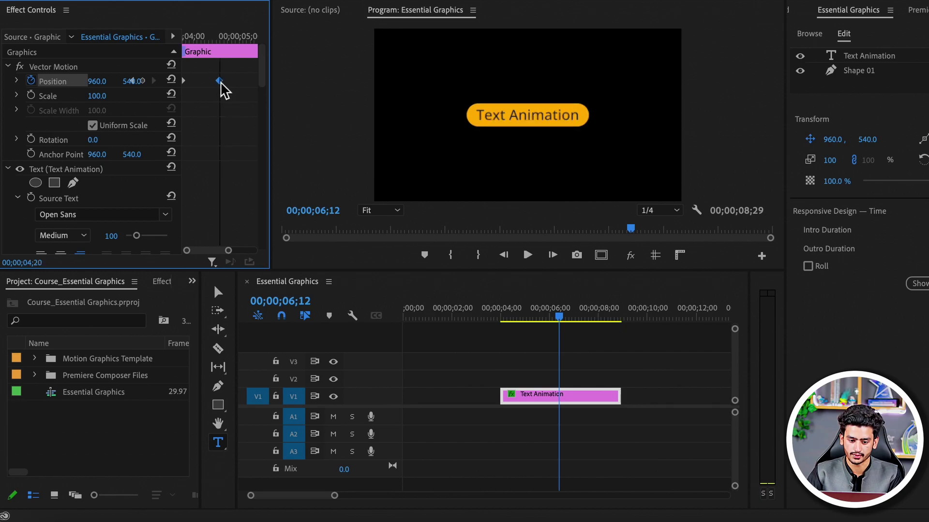
drag(227, 80, 213, 81)
right_click(214, 81)
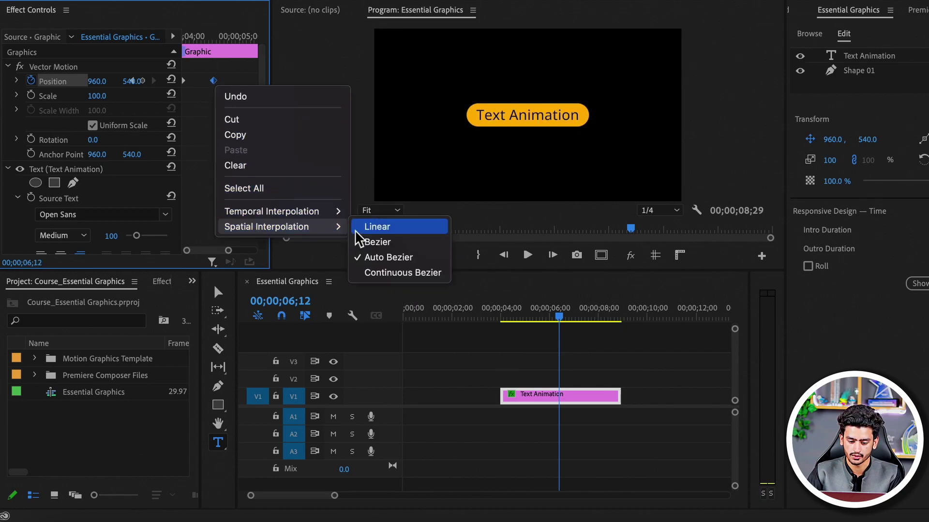
mouse_move(333, 213)
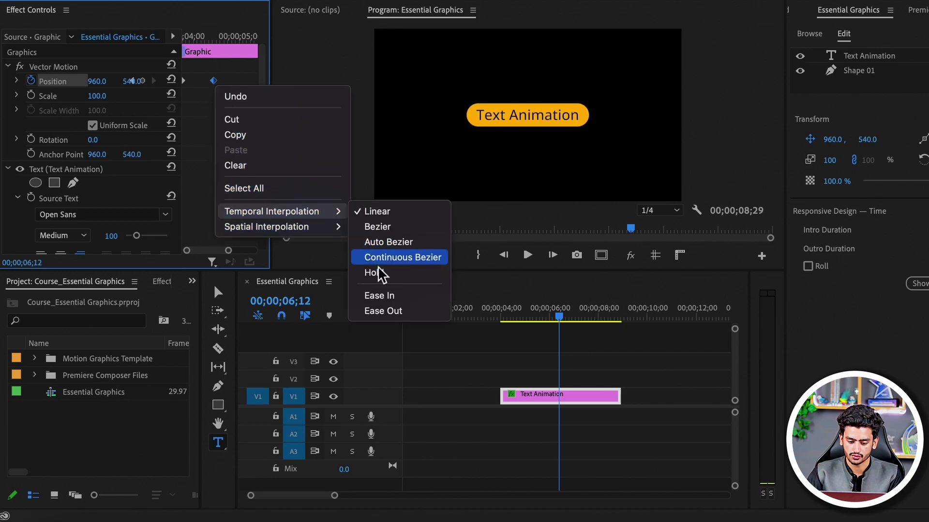
click(384, 297)
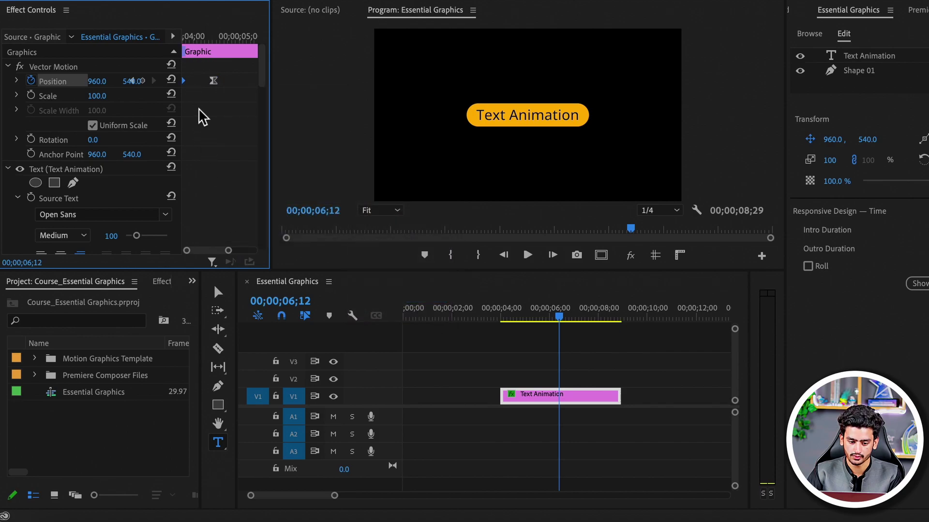
right_click(187, 86)
mouse_move(226, 205)
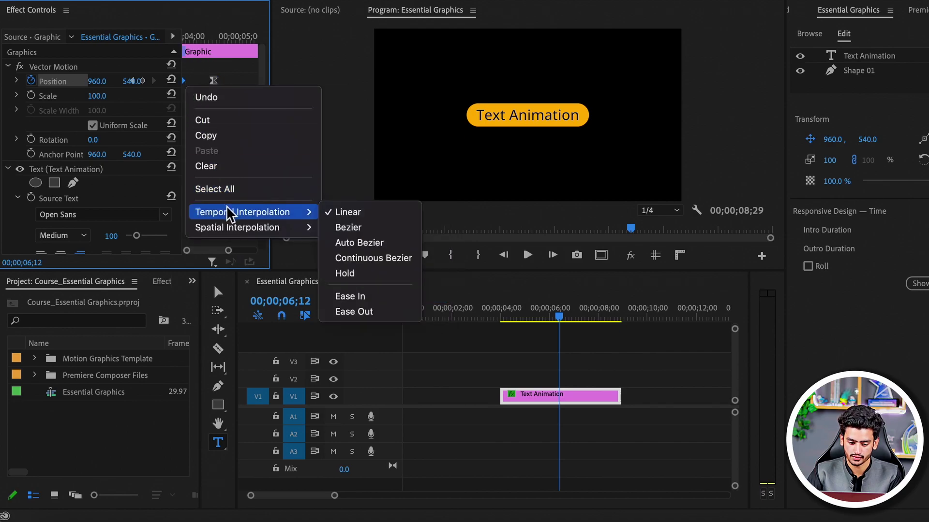
click(351, 312)
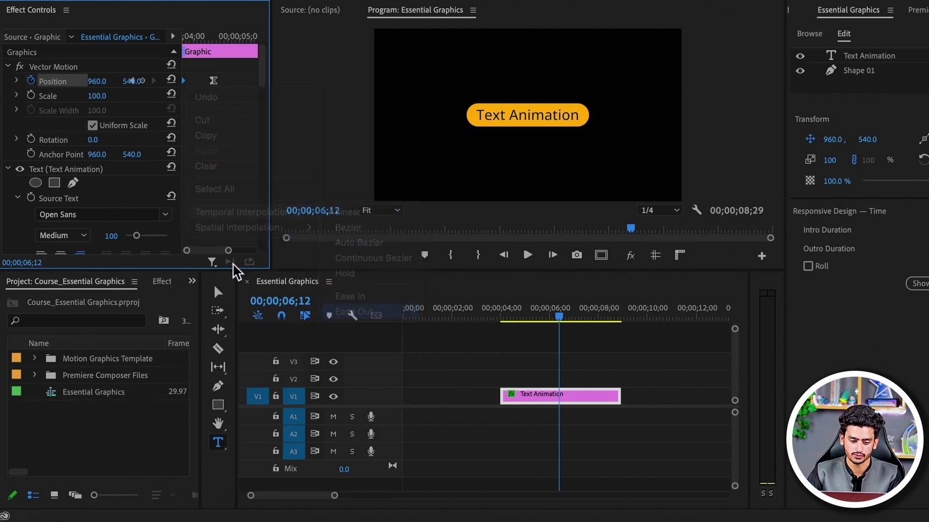
click(18, 81)
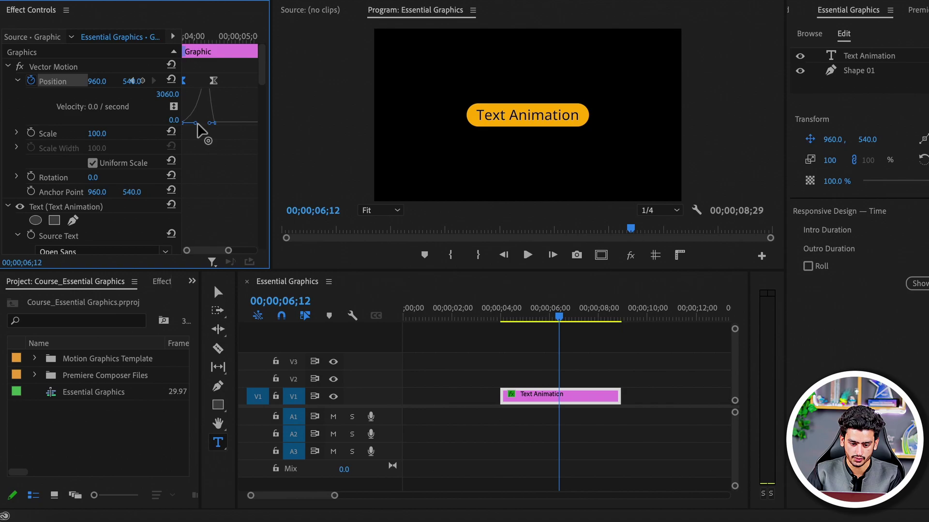
Raise the Position velocity curve's peak so the title bursts in, then play and scrub to check
drag(198, 123, 187, 123)
click(503, 317)
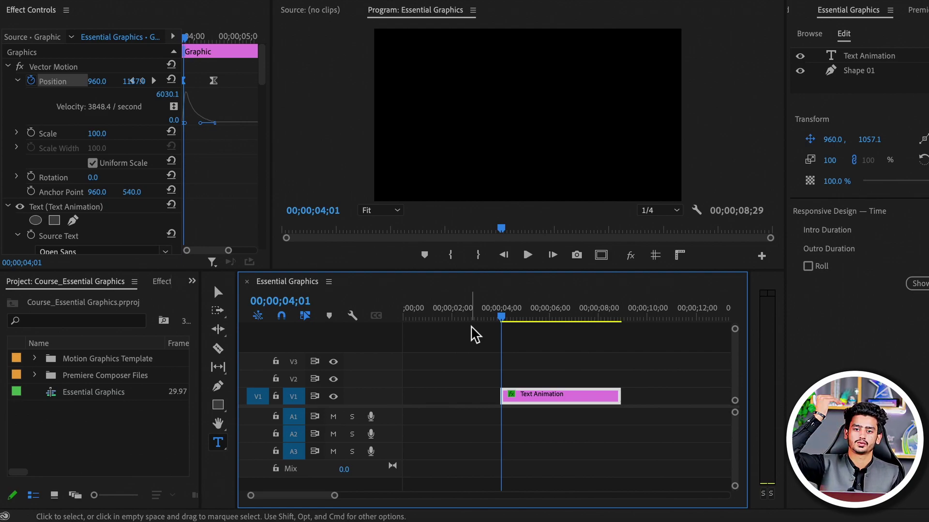
key(space)
key(space)
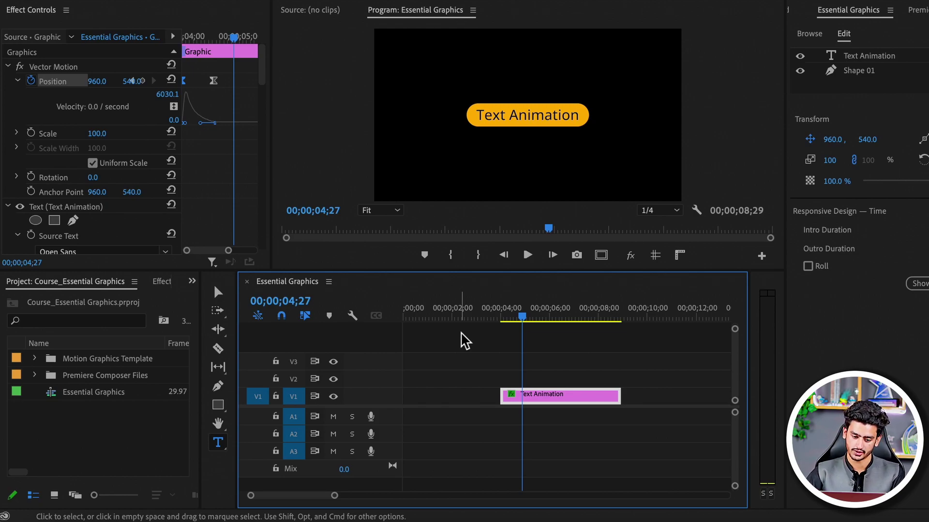
drag(515, 310, 512, 312)
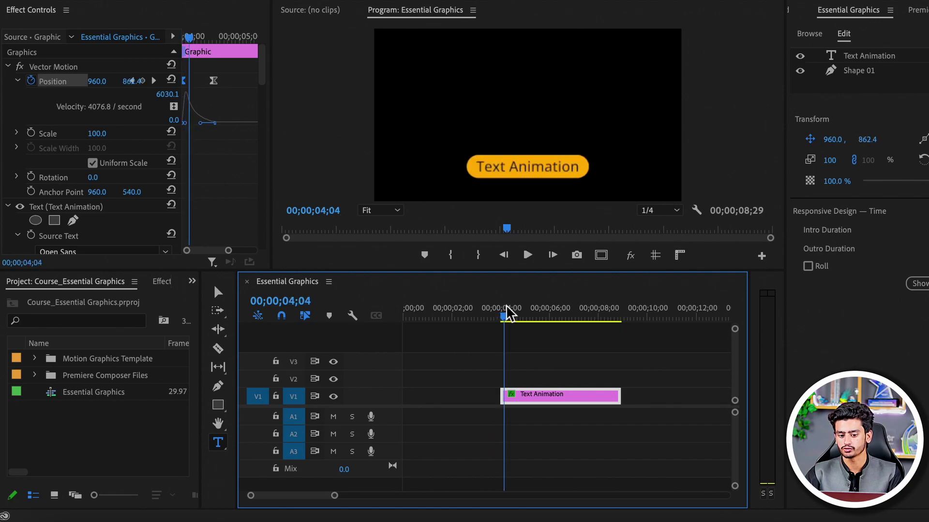
drag(511, 311, 530, 313)
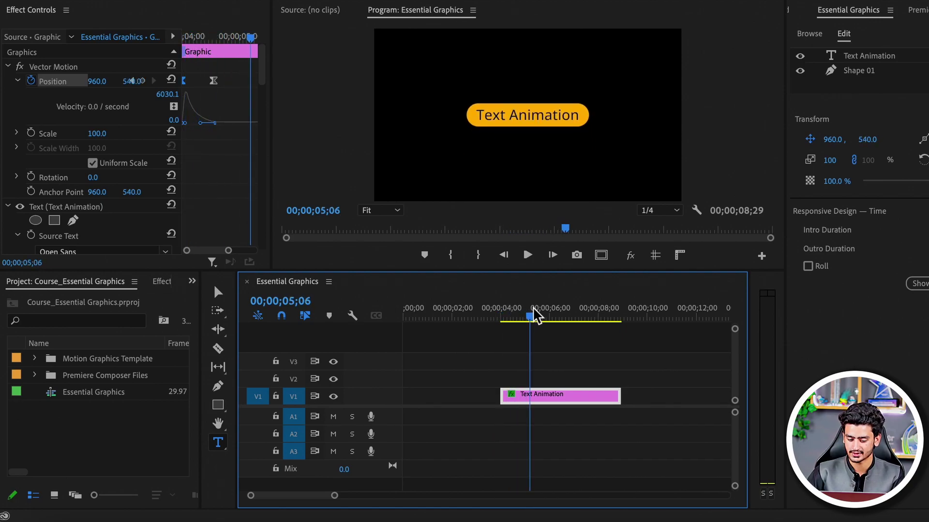
Export the title clip as a Motion Graphics Template named 'Box Animation title'
right_click(567, 402)
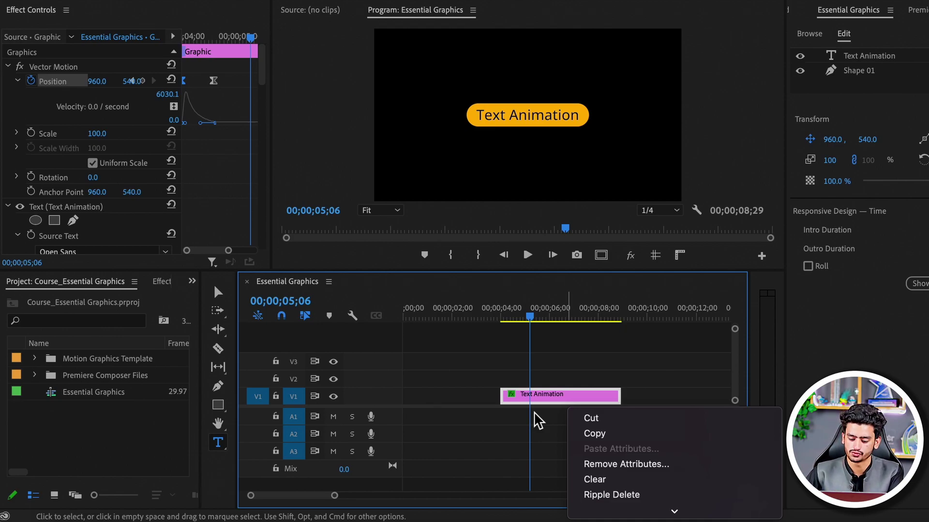
mouse_move(674, 511)
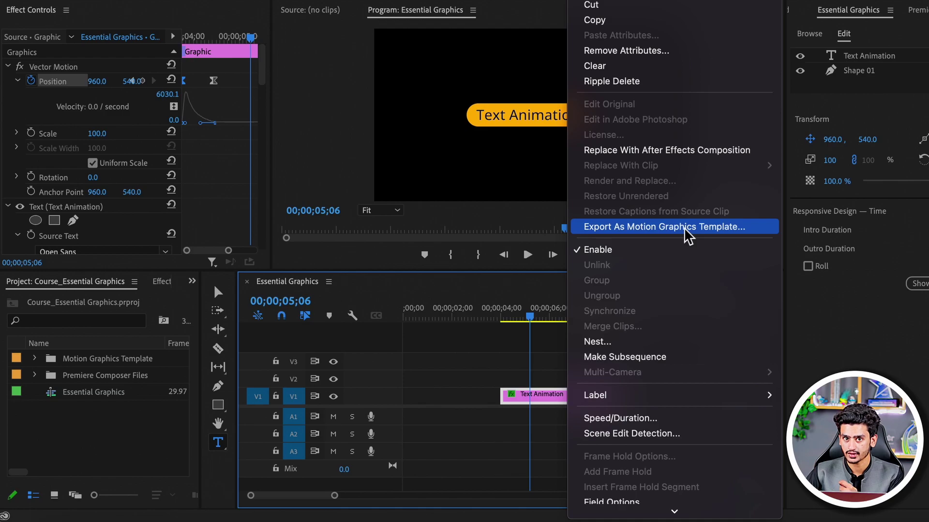
click(684, 227)
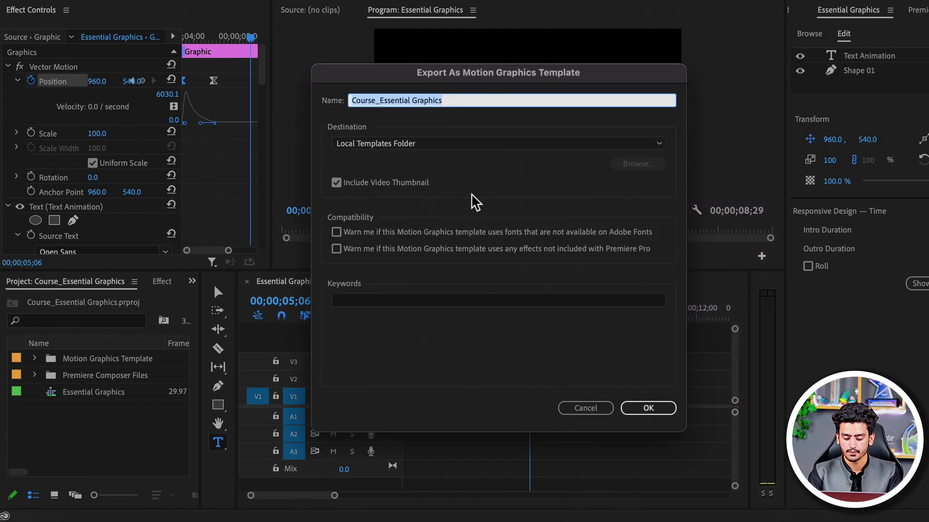
text(Box )
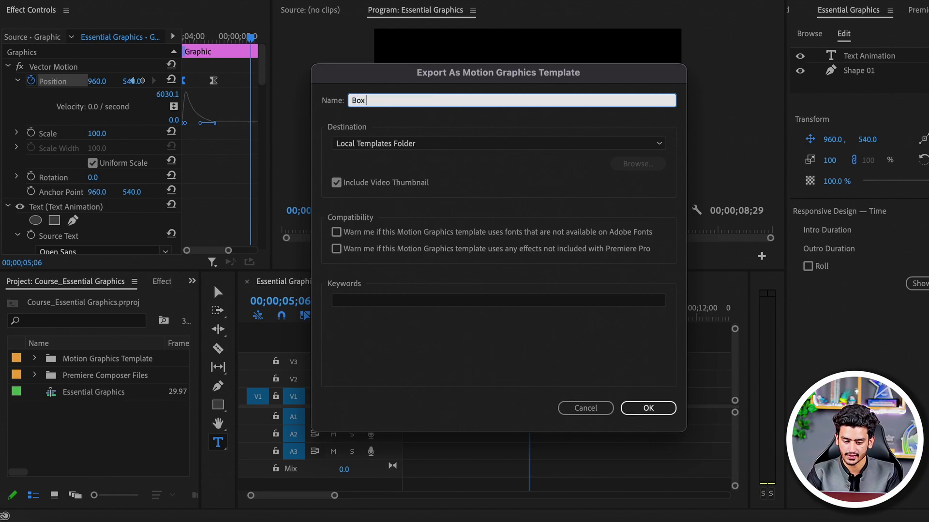
text(Animation title)
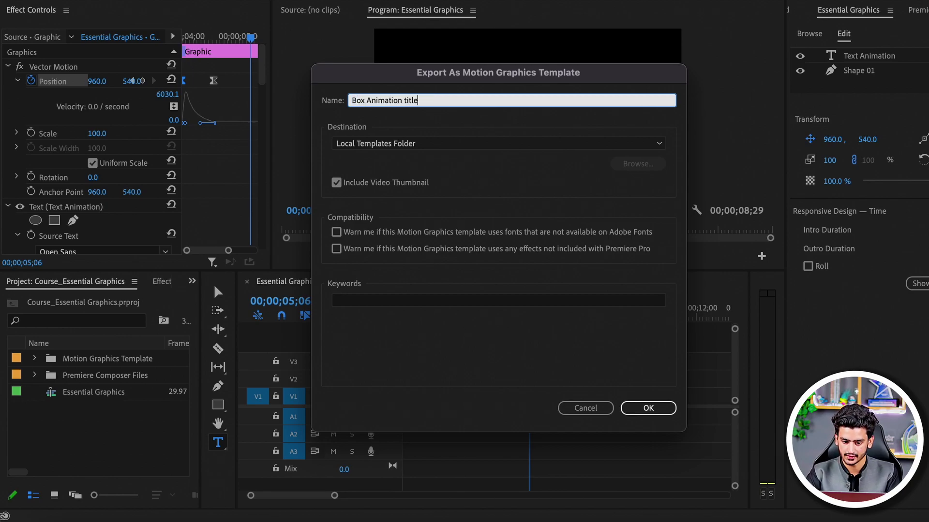
Keep Local Templates Folder as destination, leave the missing-effects warning off, and confirm the export
click(385, 139)
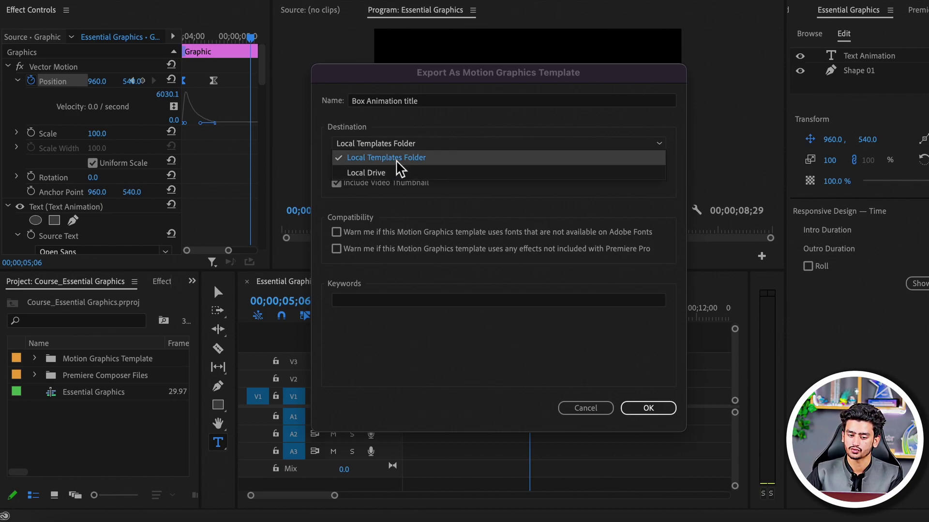
click(395, 159)
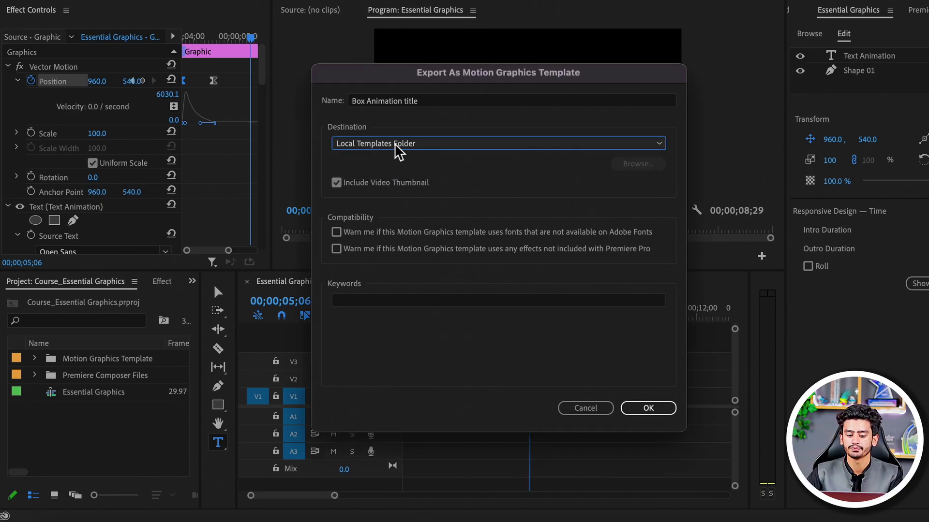
click(394, 143)
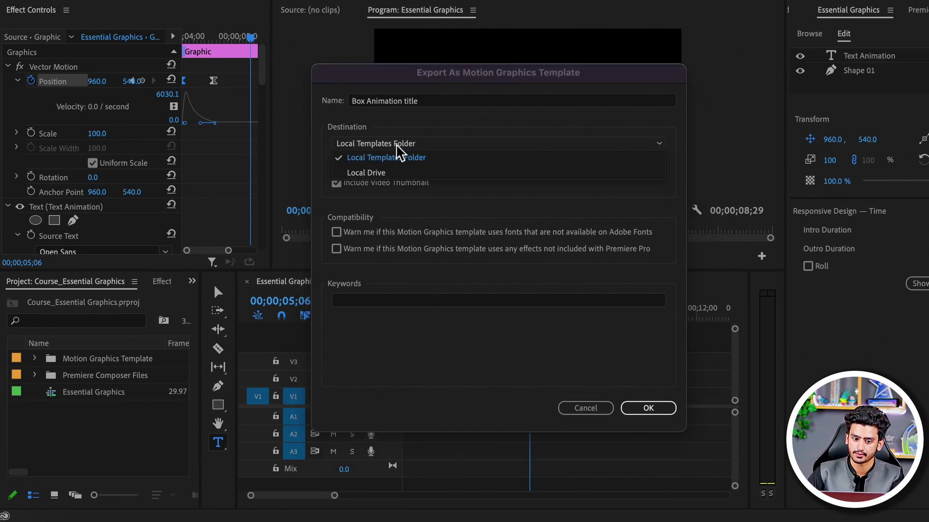
click(395, 143)
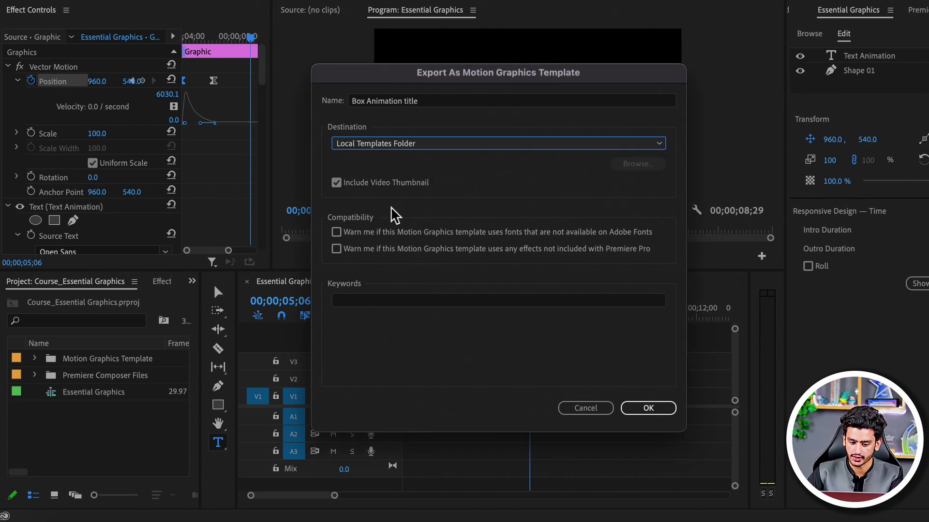
click(365, 235)
click(361, 246)
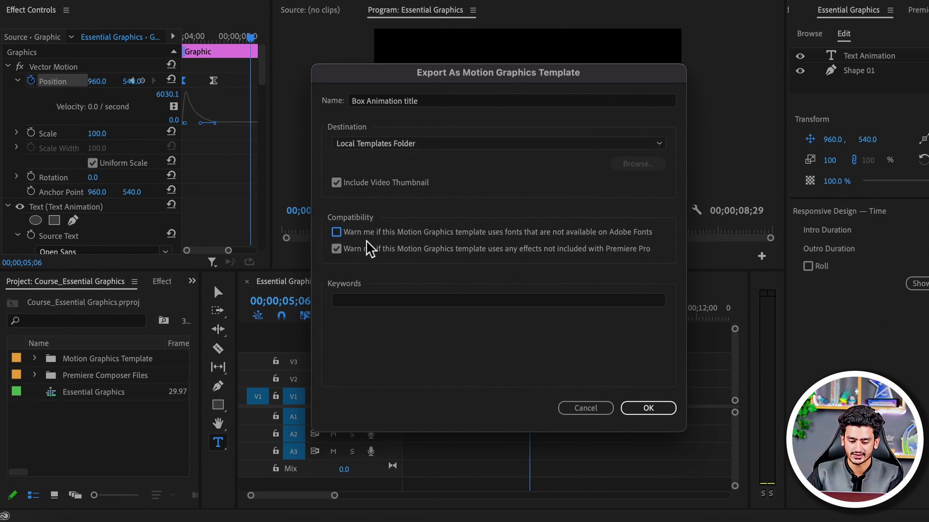
click(336, 249)
click(465, 301)
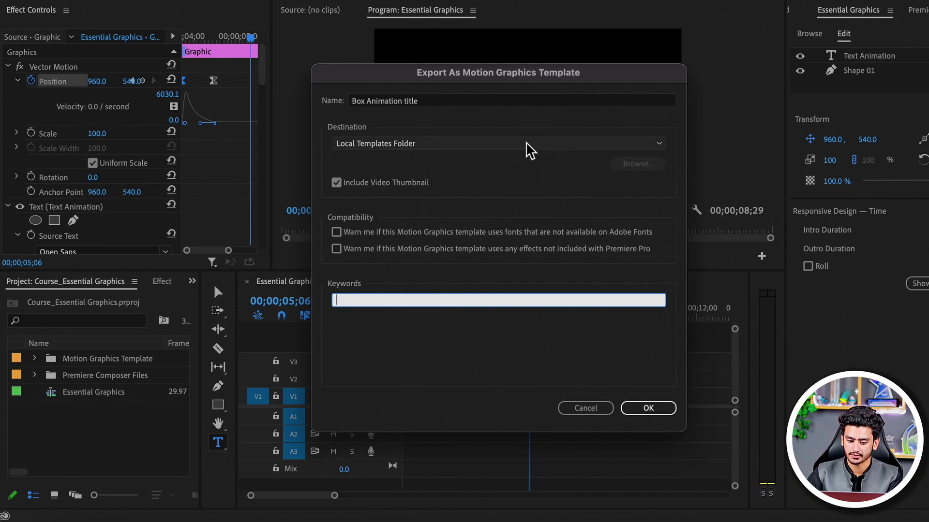
click(658, 407)
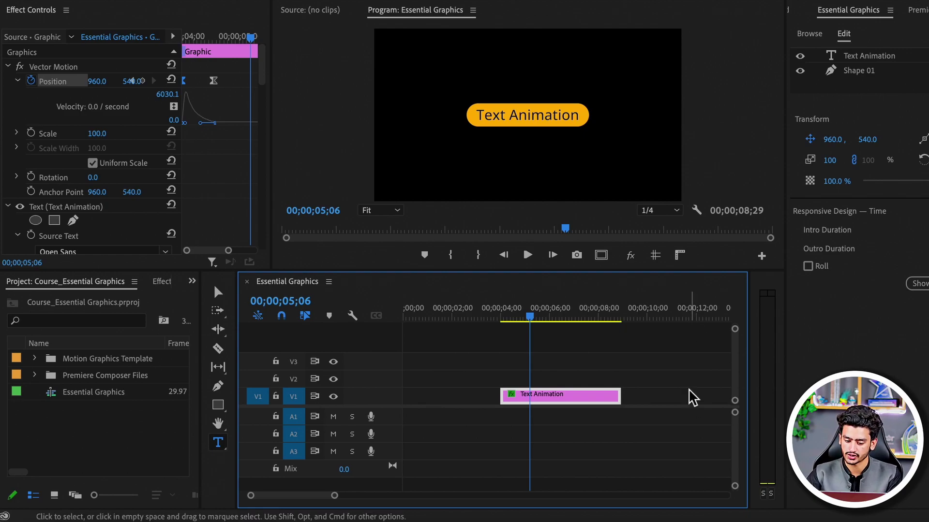
Delete the original Text Animation clip from the sequence
click(666, 359)
click(575, 395)
key(Delete)
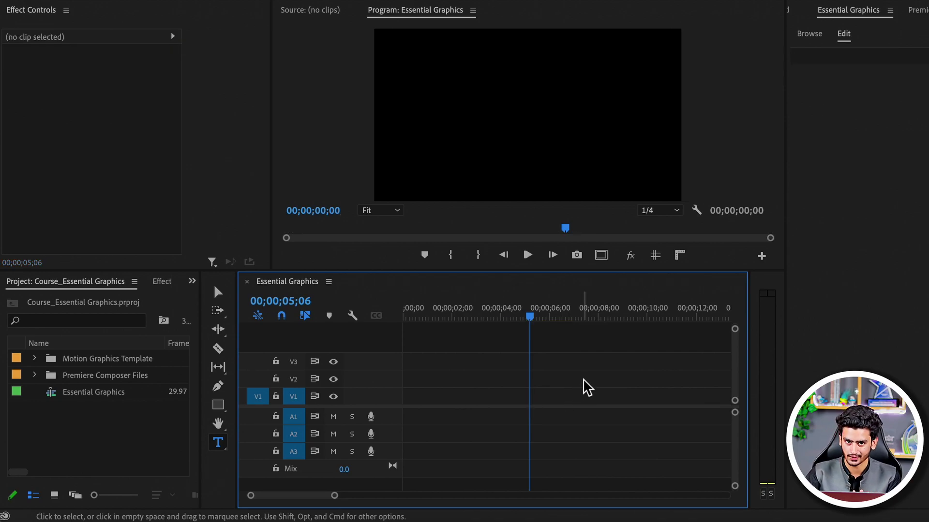
Place the Box Animation template on V1, accept font substitution, and play it back
click(814, 35)
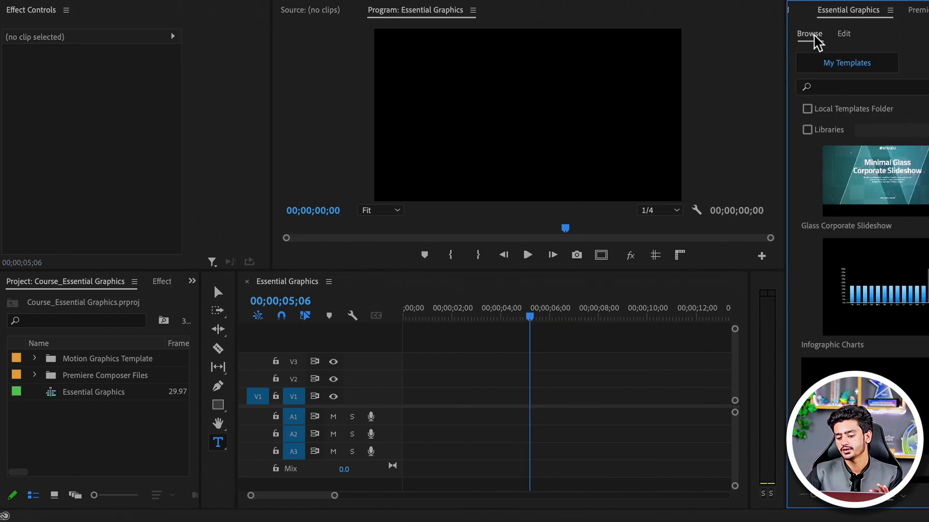
scroll(908, 315, down, 2)
scroll(908, 315, down, 3)
scroll(913, 315, down, 3)
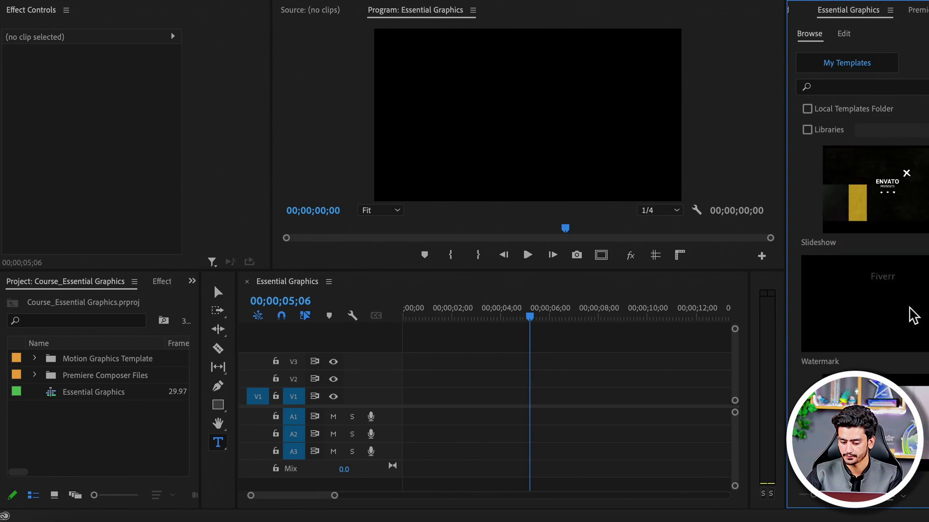
scroll(908, 315, down, 3)
scroll(908, 309, down, 3)
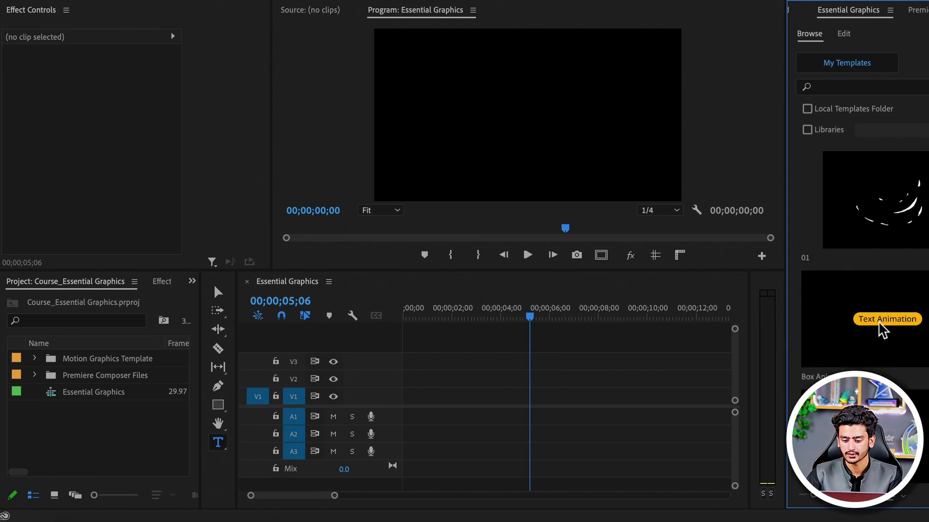
drag(883, 331, 485, 404)
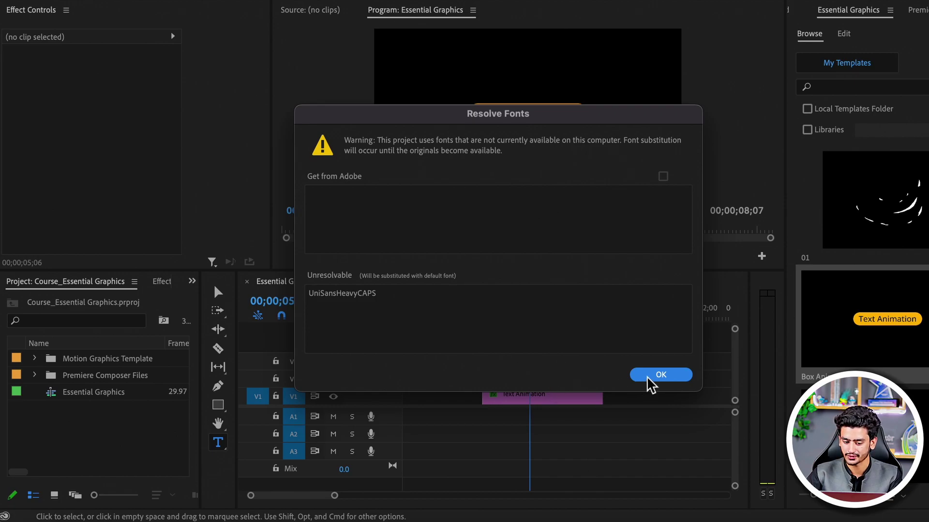
click(660, 375)
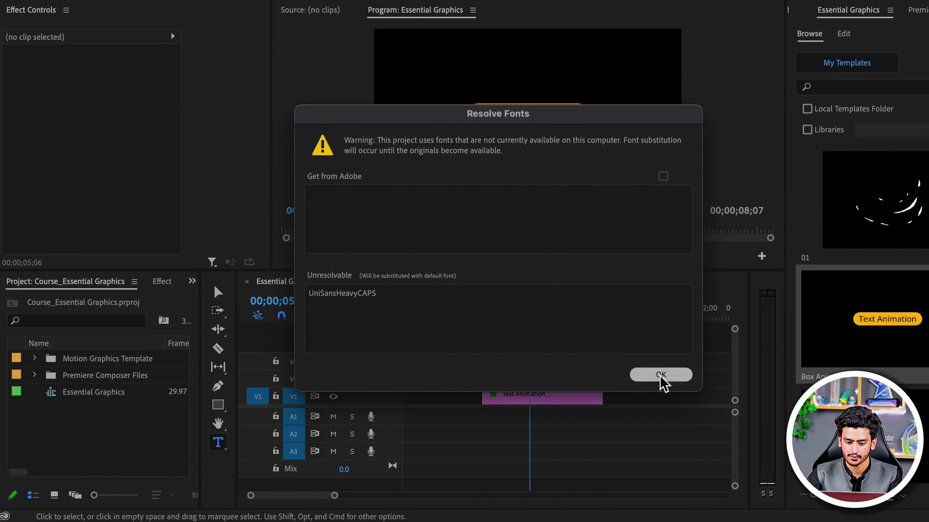
drag(532, 316, 482, 316)
key(space)
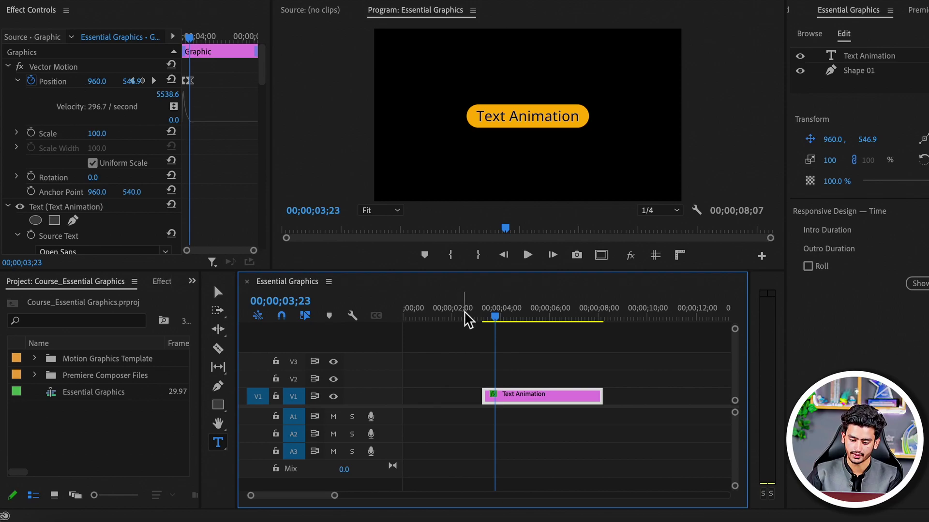
Delete the test template clip so the sequence is empty again
click(531, 371)
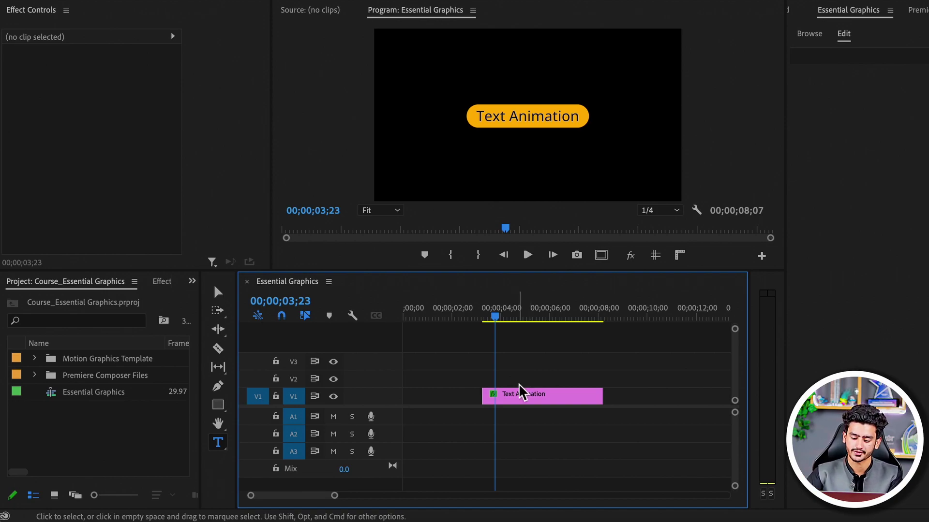
click(514, 400)
key(Delete)
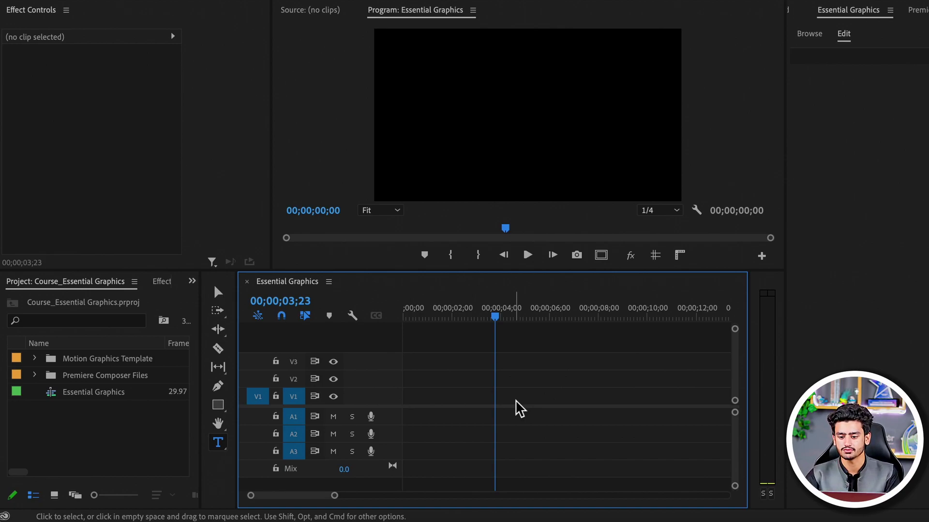
click(809, 35)
Add a new rectangle, stretch it into a 1349×200 horizontal bar, and turn off Uniform Scale
click(844, 35)
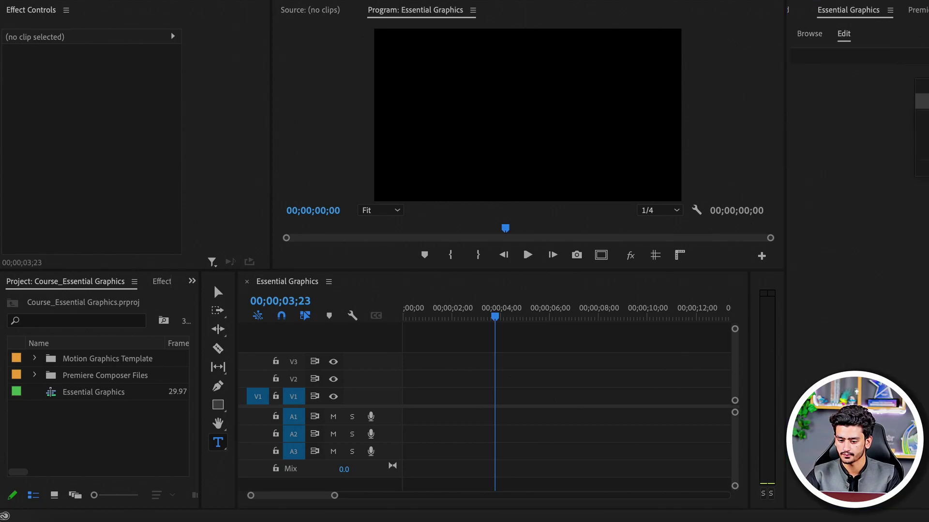
key(ctrl+alt+r)
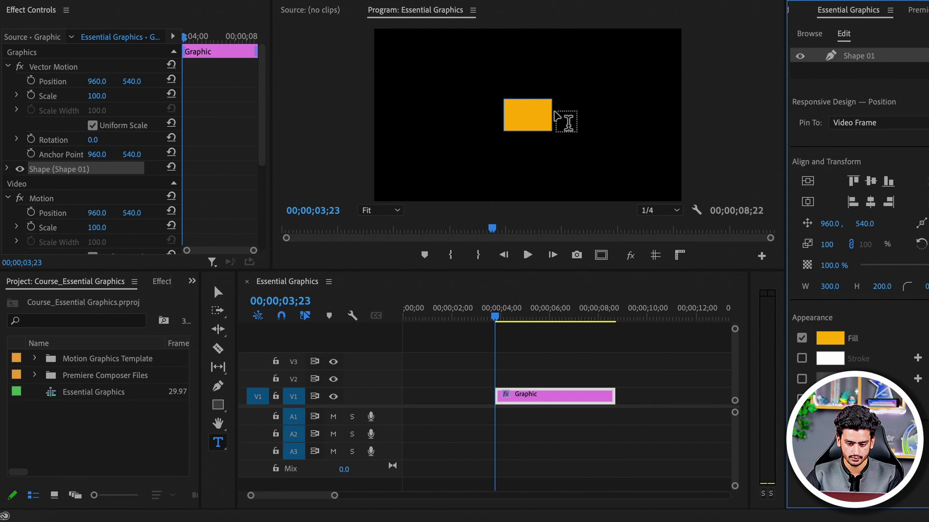
key(v)
click(539, 111)
drag(503, 114, 426, 115)
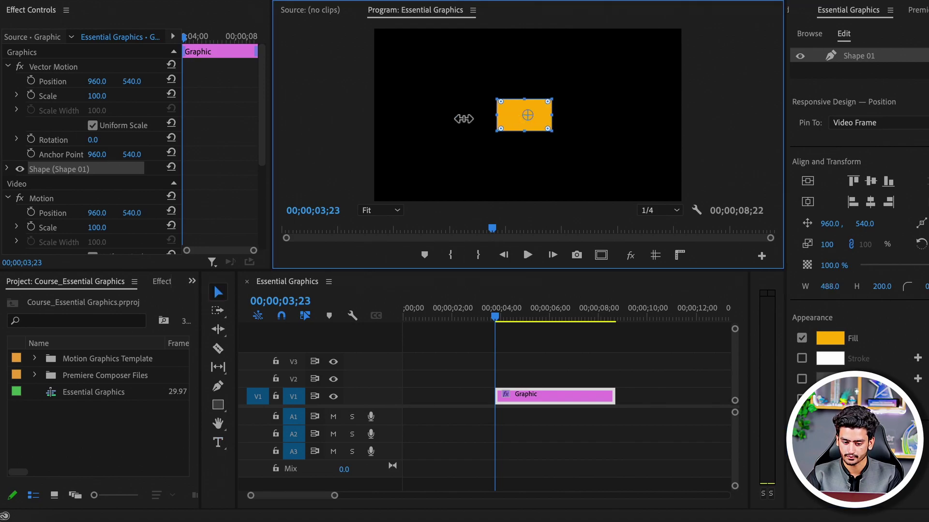
drag(560, 118, 650, 118)
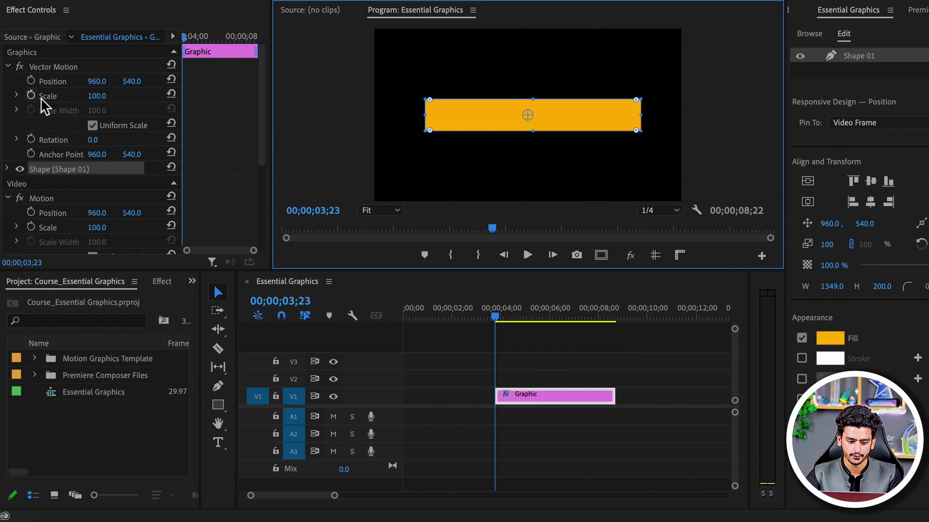
click(93, 125)
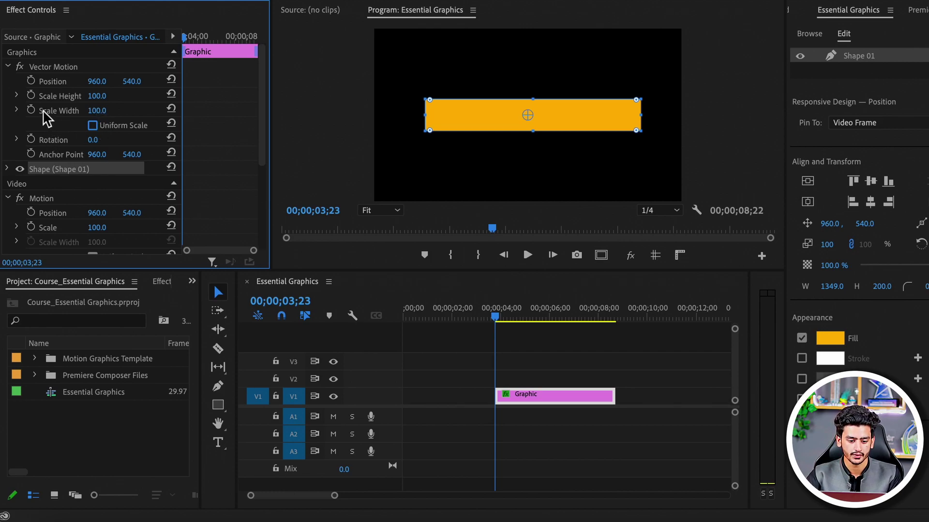
drag(100, 110, 121, 128)
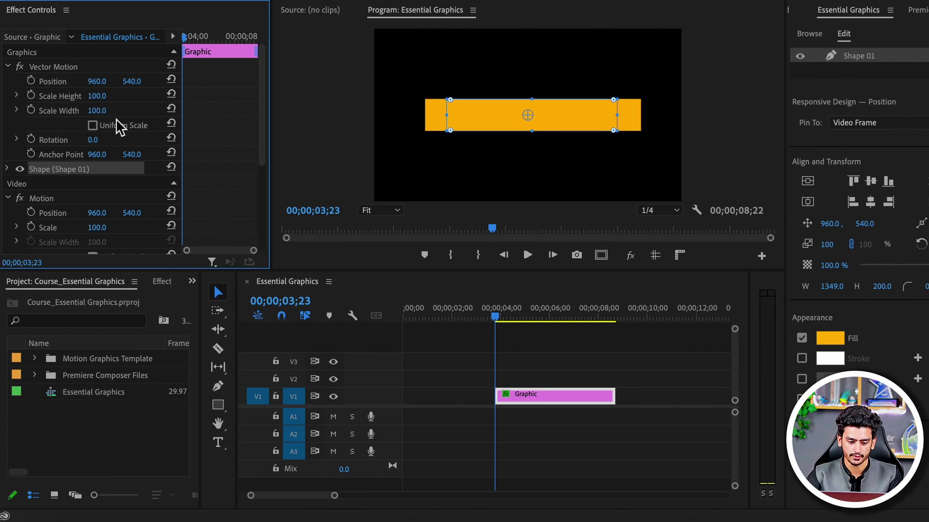
Keyframe the bar's Scale Width from 0 up to 100, then play the growing animation
click(31, 110)
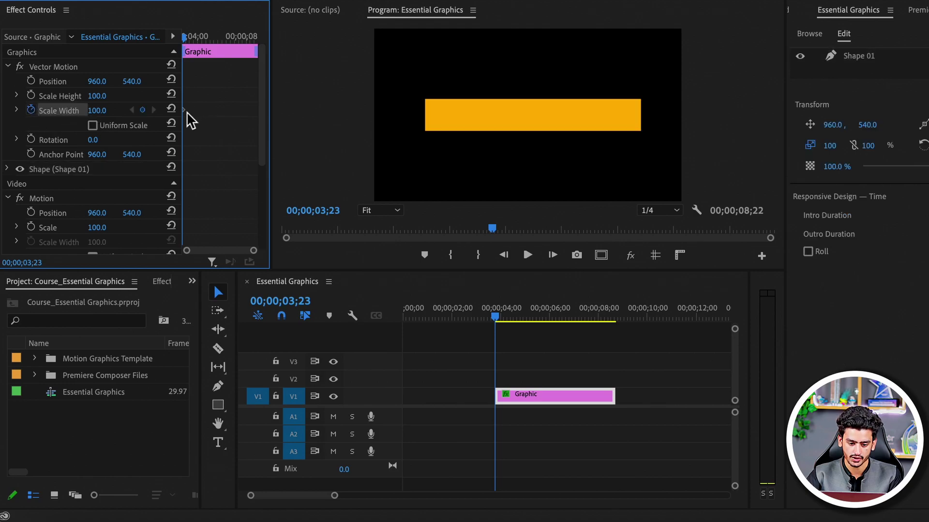
drag(185, 110, 199, 109)
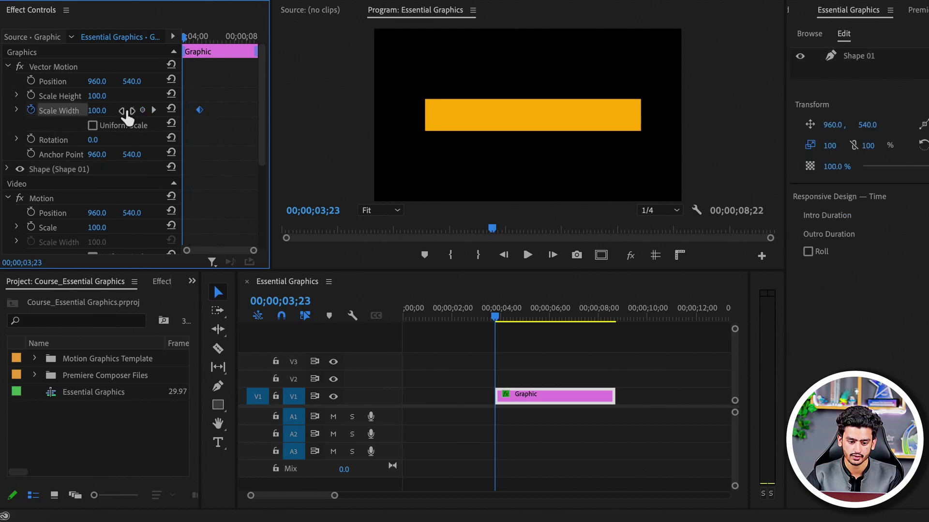
drag(97, 110, 112, 116)
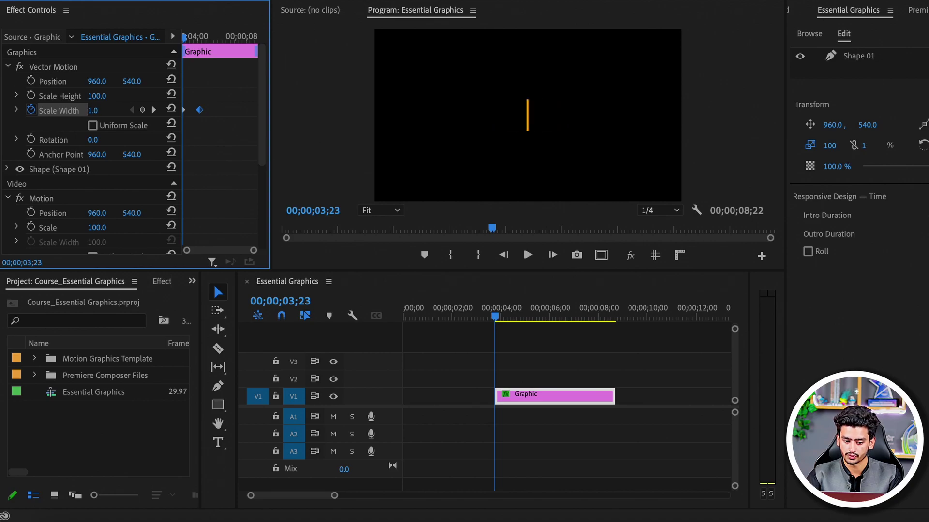
click(92, 110)
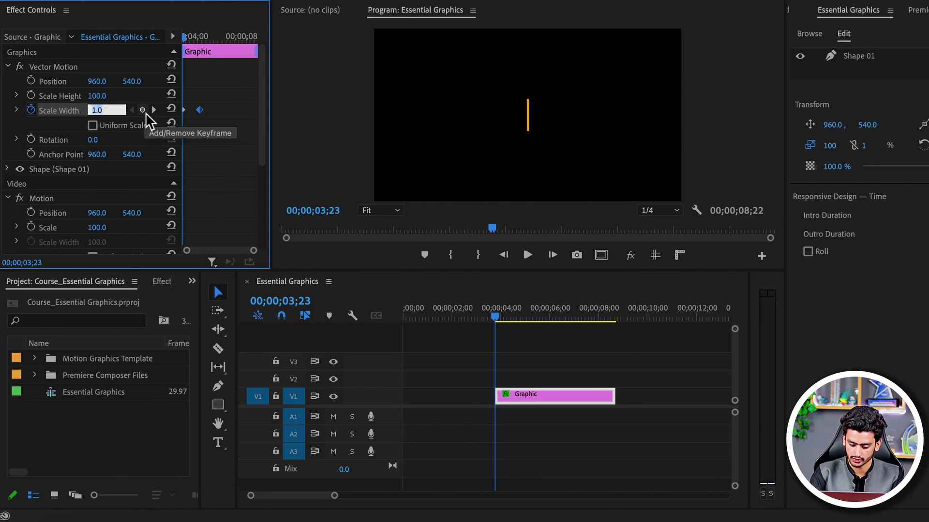
text(0)
key(space)
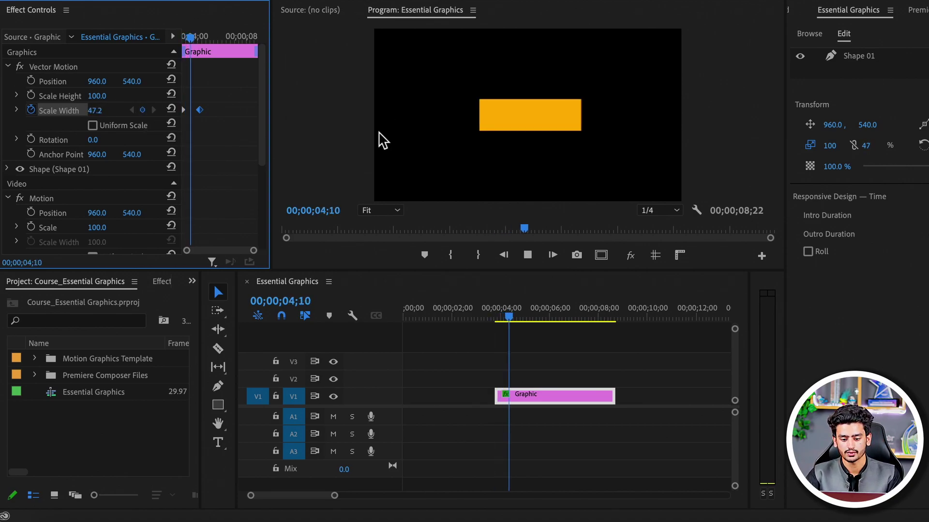